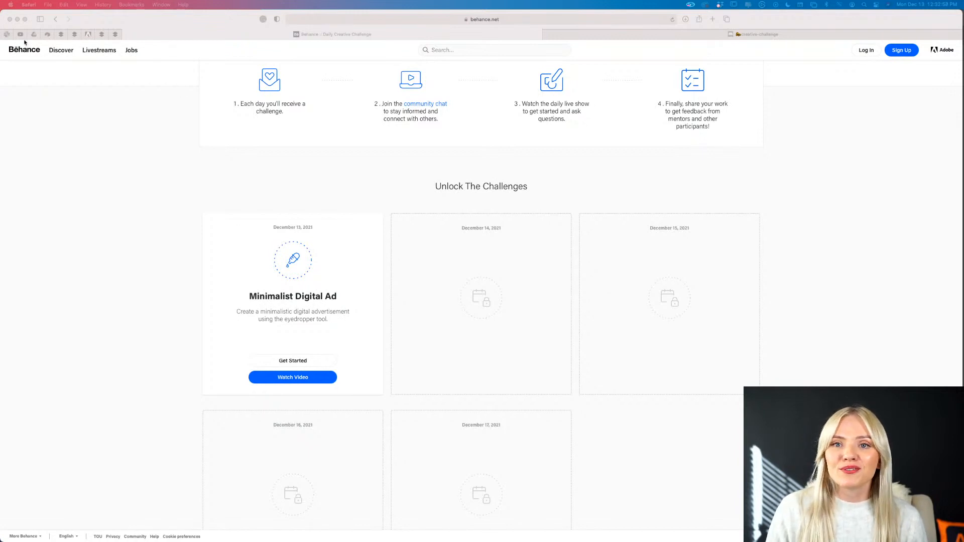
- Review the Minimalist Digital Ad card and the Creative Challenge overview on the Behance page
{"action": "scroll", "coordinate": [79, 117], "scroll_direction": "down", "scroll_amount": 1}
{"action": "left_click", "coordinate": [78, 118]}
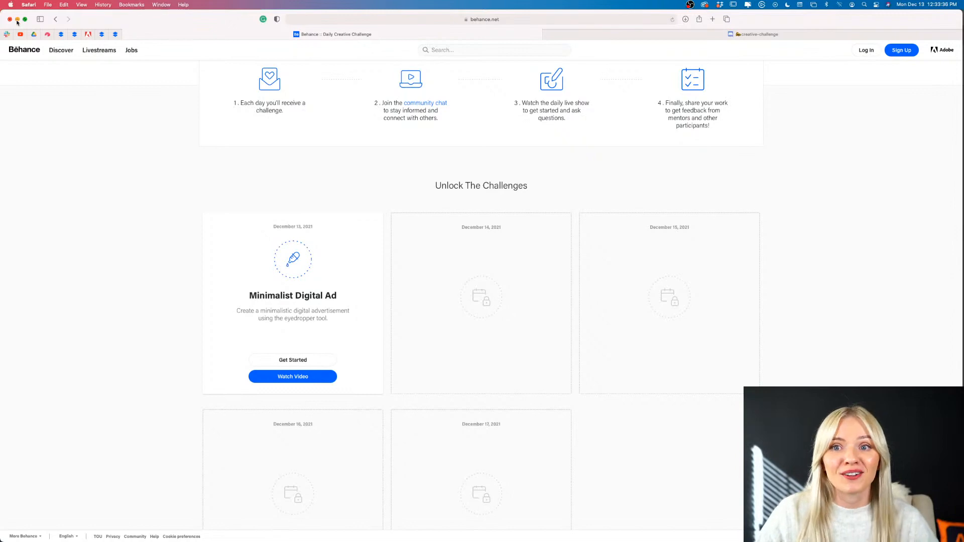
{"action": "scroll", "coordinate": [88, 157], "scroll_direction": "up", "scroll_amount": 5}
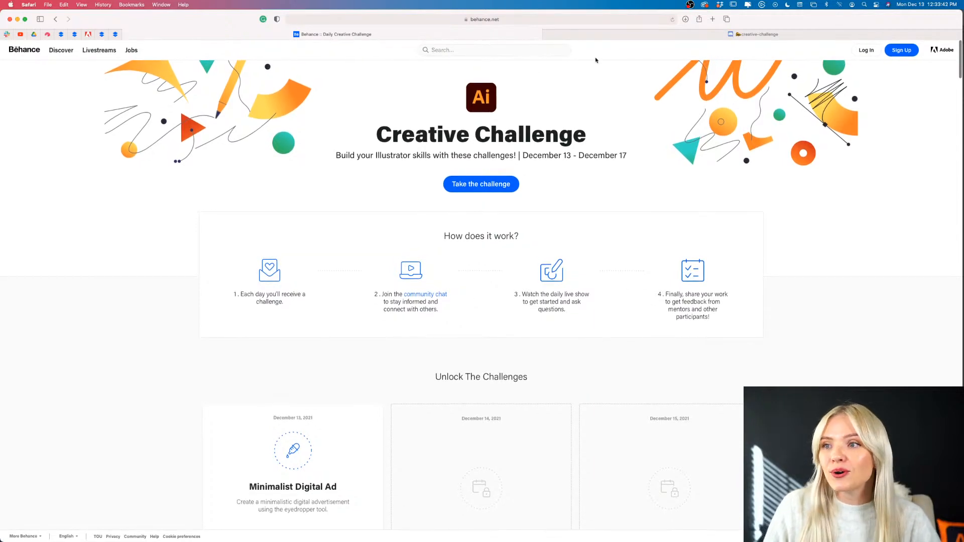
- Switch to the Adobe Illustrator Discord server and look through the creative-challenge announcements and the channel list
{"action": "left_click", "coordinate": [603, 35]}
{"action": "scroll", "coordinate": [471, 232], "scroll_direction": "down", "scroll_amount": 5}
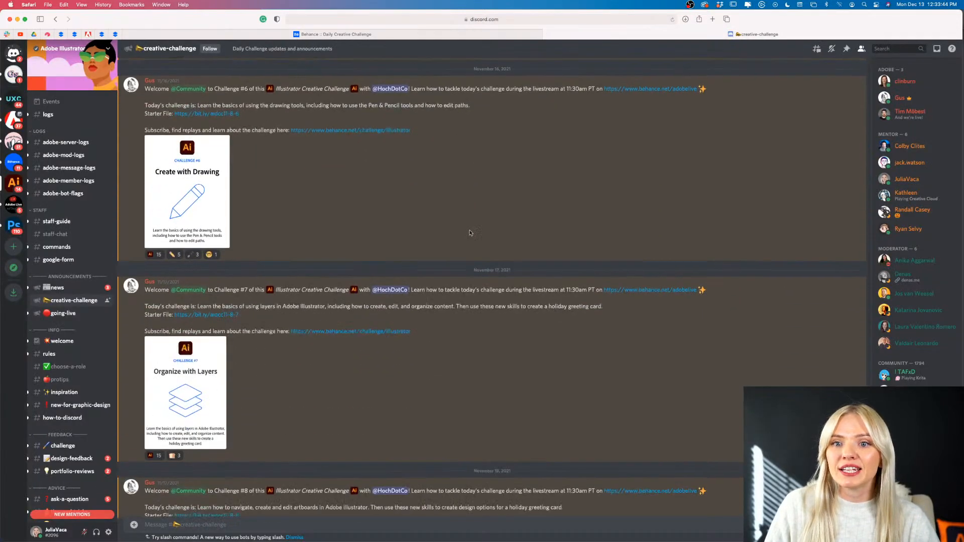
{"action": "scroll", "coordinate": [66, 322], "scroll_direction": "down", "scroll_amount": 5}
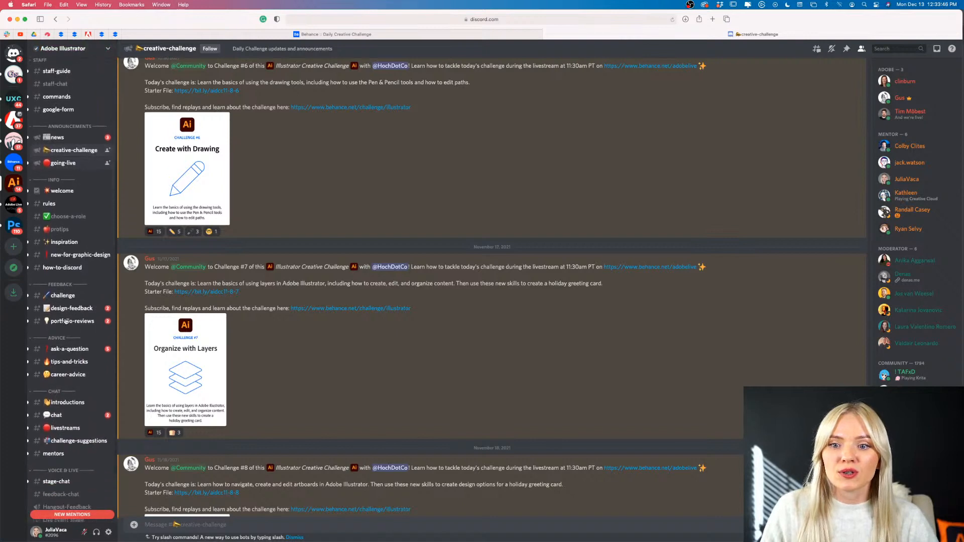
- Open the Discord feedback channel named challenge, mark it as read, and browse the submissions and mentor feedback
{"action": "left_click", "coordinate": [63, 295]}
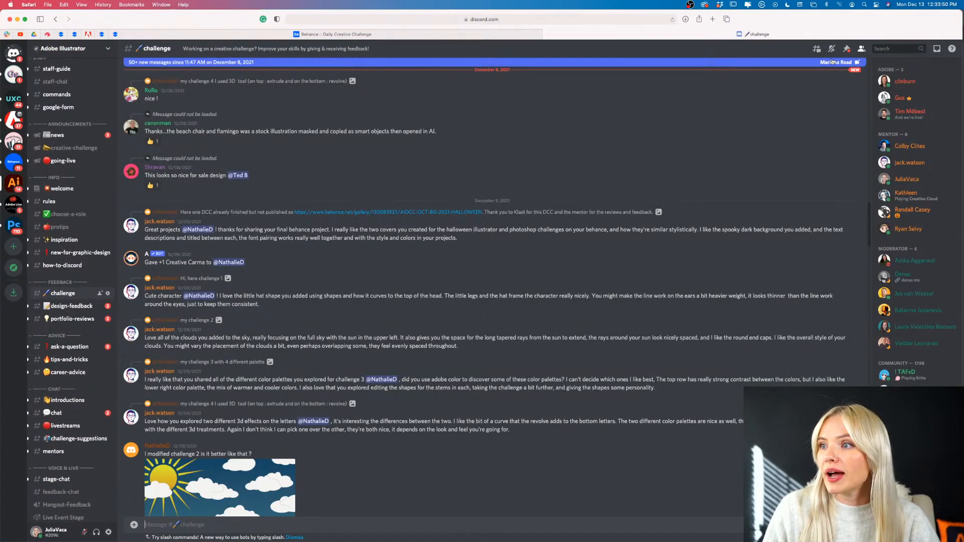
{"action": "left_click", "coordinate": [832, 62]}
{"action": "scroll", "coordinate": [659, 215], "scroll_direction": "down", "scroll_amount": 10}
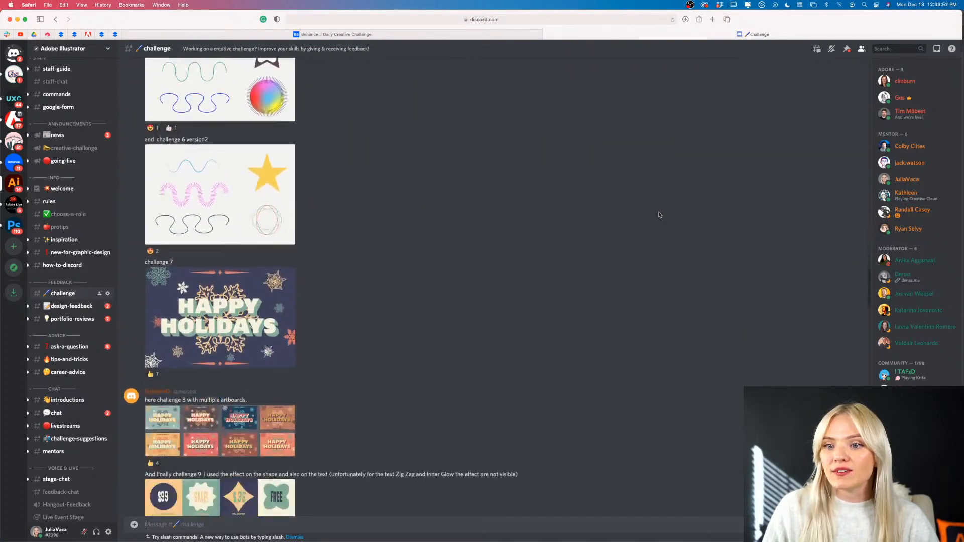
{"action": "scroll", "coordinate": [659, 215], "scroll_direction": "down", "scroll_amount": 15}
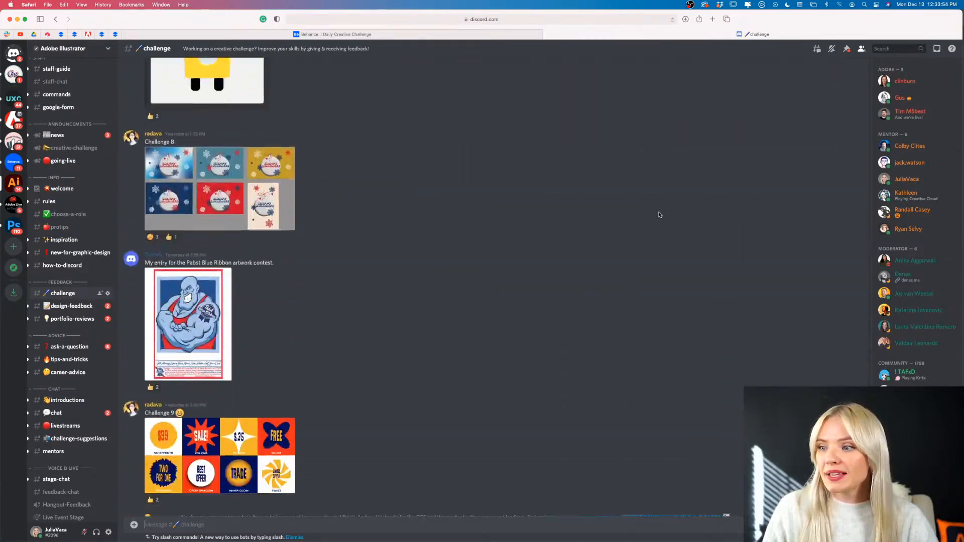
{"action": "scroll", "coordinate": [660, 215], "scroll_direction": "down", "scroll_amount": 9}
{"action": "scroll", "coordinate": [660, 215], "scroll_direction": "up", "scroll_amount": 8}
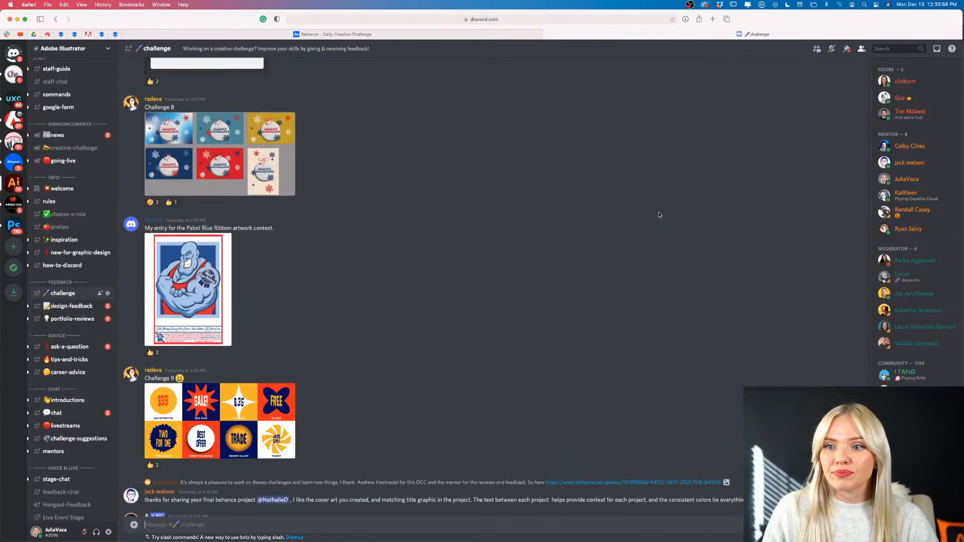
{"action": "scroll", "coordinate": [573, 290], "scroll_direction": "down", "scroll_amount": 4}
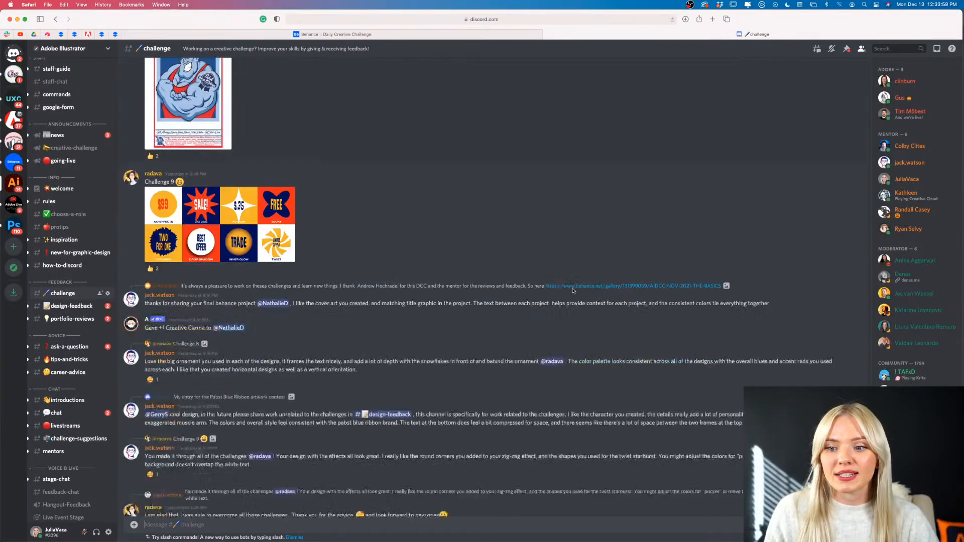
{"action": "scroll", "coordinate": [573, 291], "scroll_direction": "down", "scroll_amount": 4}
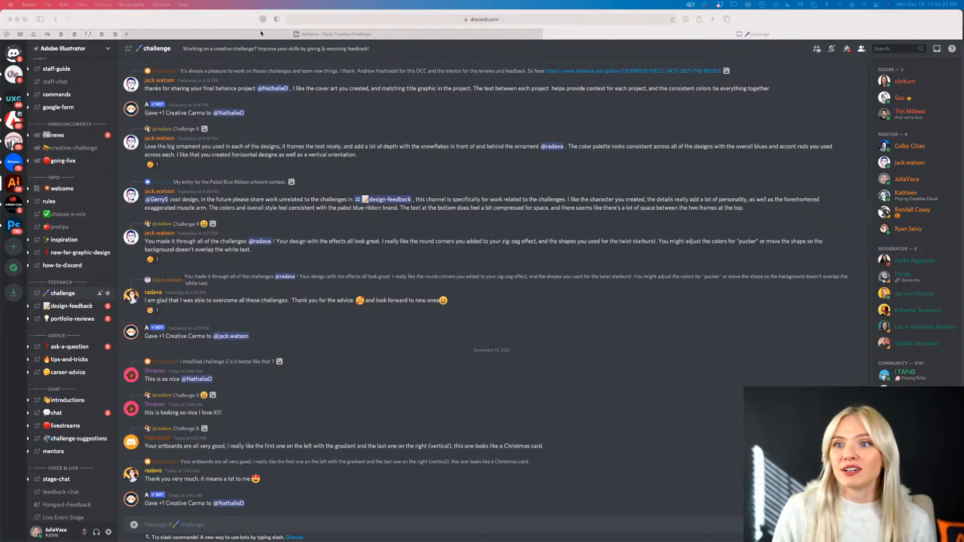
- Return to the Behance challenge page, find the Minimalist Digital Ad challenge, and switch to Illustrator with the Ai_DCC_01_JV.ai starter file
{"action": "left_click", "coordinate": [333, 34]}
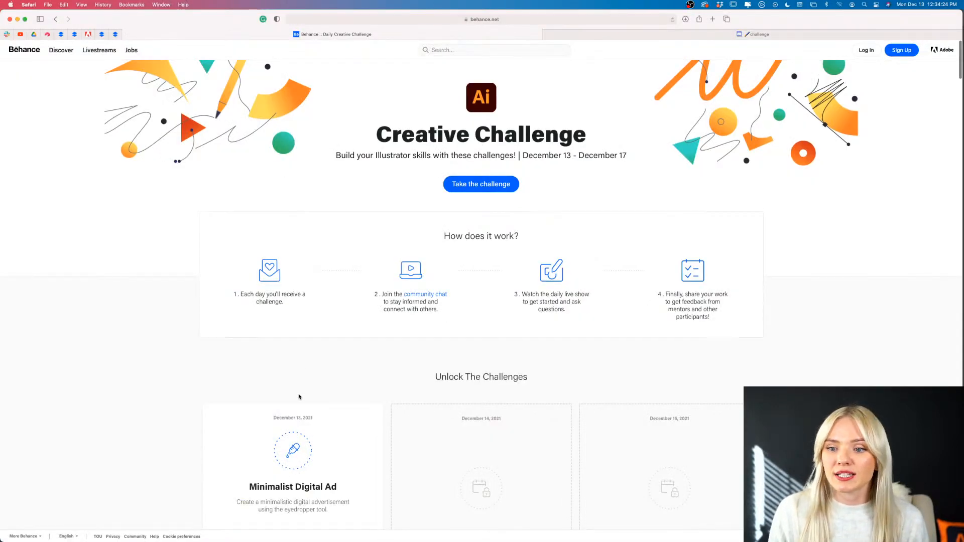
{"action": "scroll", "coordinate": [300, 396], "scroll_direction": "down", "scroll_amount": 3}
{"action": "scroll", "coordinate": [294, 424], "scroll_direction": "down", "scroll_amount": 1}
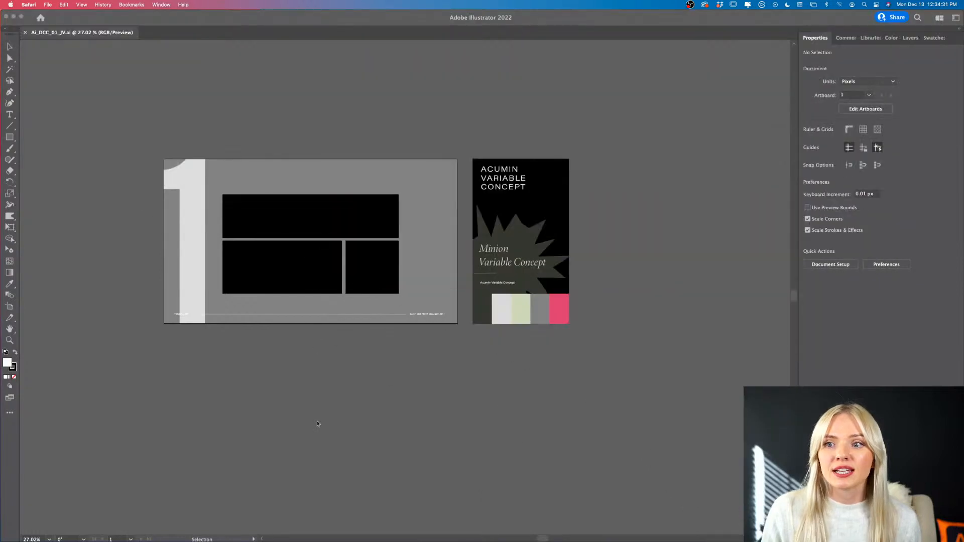
{"action": "left_click", "coordinate": [317, 424]}
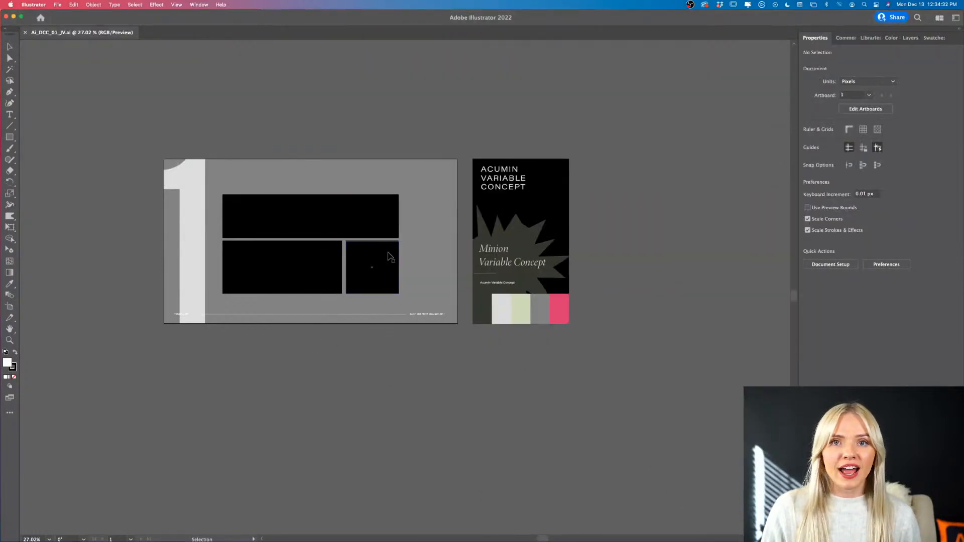
- Examine the starter file's template layout and style guide, and check the character settings of the Minion Variable Concept text
{"action": "scroll", "coordinate": [390, 257], "scroll_direction": "up", "scroll_amount": 2}
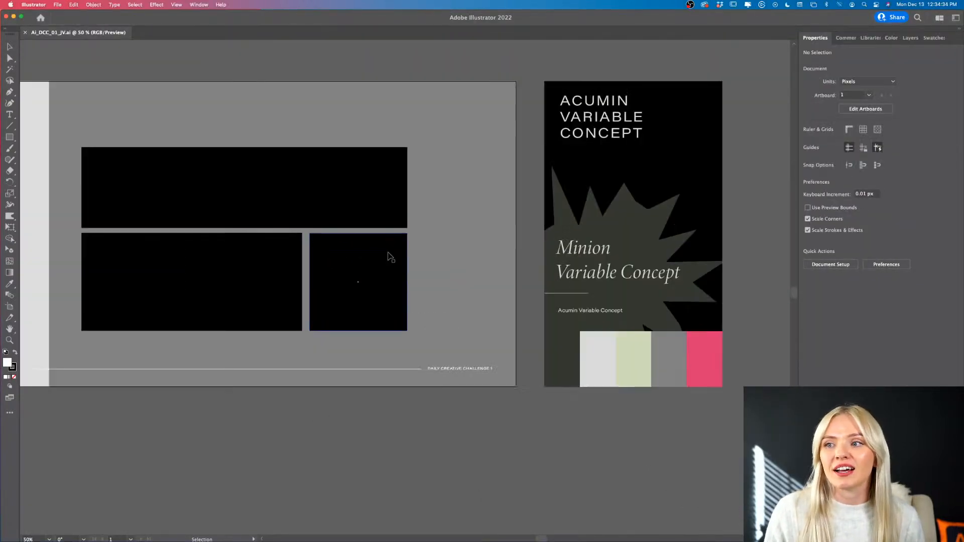
{"action": "scroll", "coordinate": [390, 258], "scroll_direction": "up", "scroll_amount": 3}
{"action": "scroll", "coordinate": [390, 257], "scroll_direction": "left", "scroll_amount": 4}
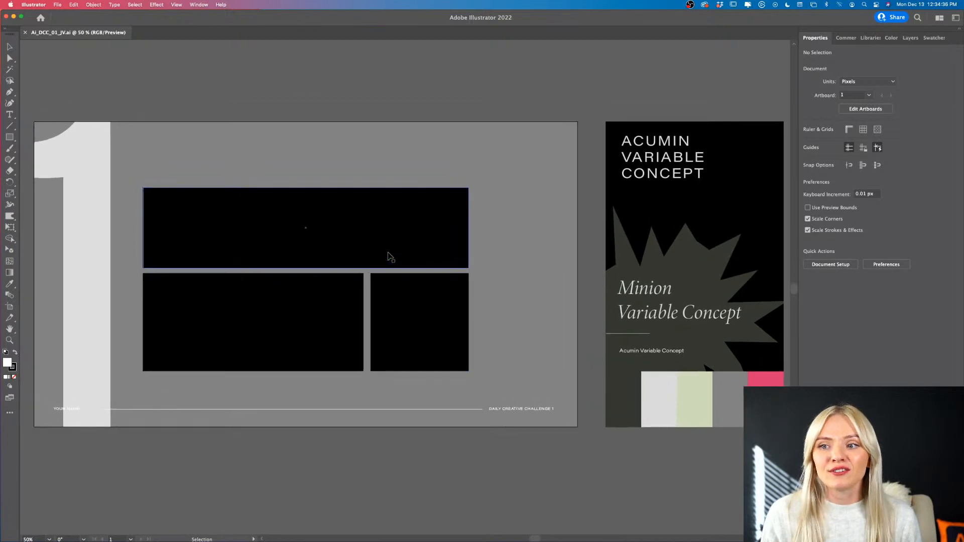
{"action": "scroll", "coordinate": [455, 102], "scroll_direction": "right", "scroll_amount": 5}
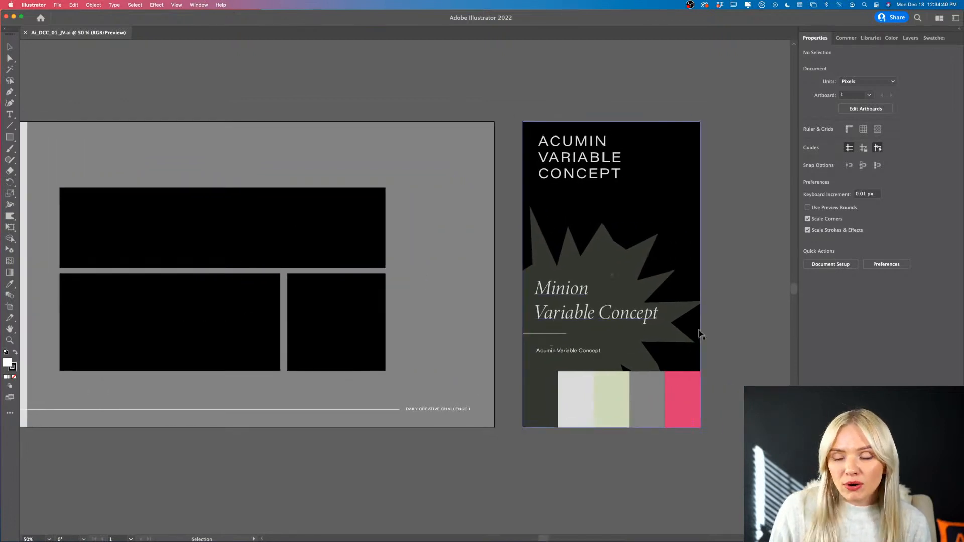
{"action": "left_click", "coordinate": [588, 322]}
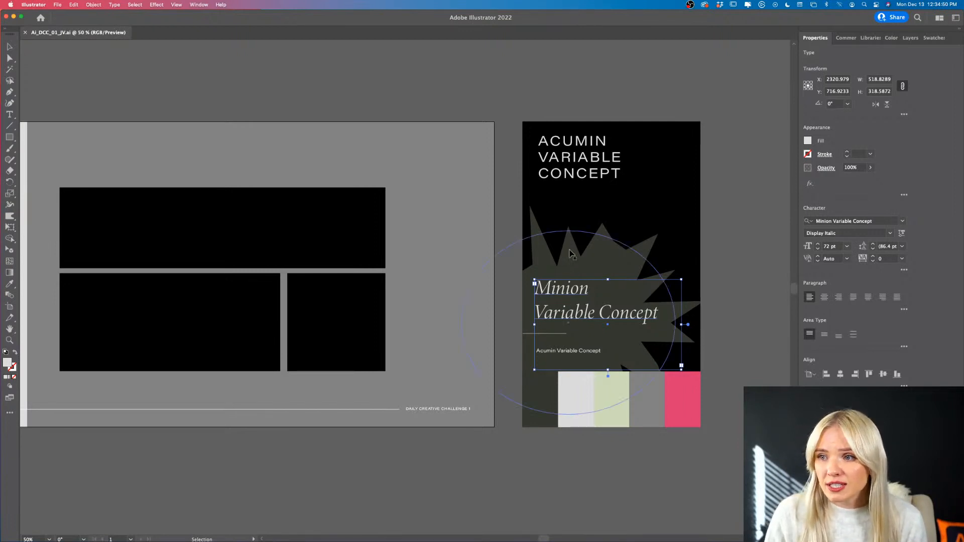
- Set the ACUMIN VARIABLE CONCEPT heading's variable font weight to 324 and width to 105
{"action": "left_click", "coordinate": [569, 180]}
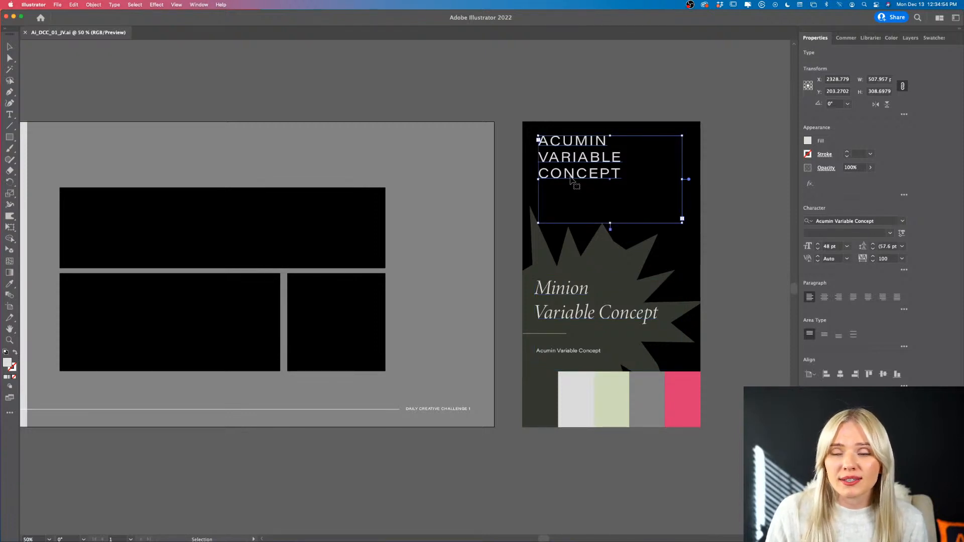
{"action": "scroll", "coordinate": [571, 180], "scroll_direction": "right", "scroll_amount": 3}
{"action": "scroll", "coordinate": [571, 180], "scroll_direction": "up", "scroll_amount": 1}
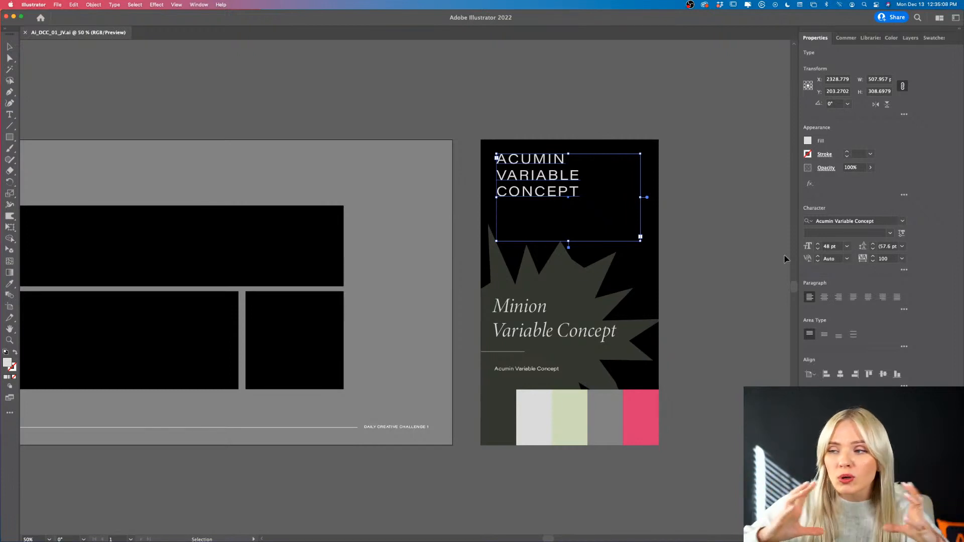
{"action": "scroll", "coordinate": [786, 259], "scroll_direction": "right", "scroll_amount": 1}
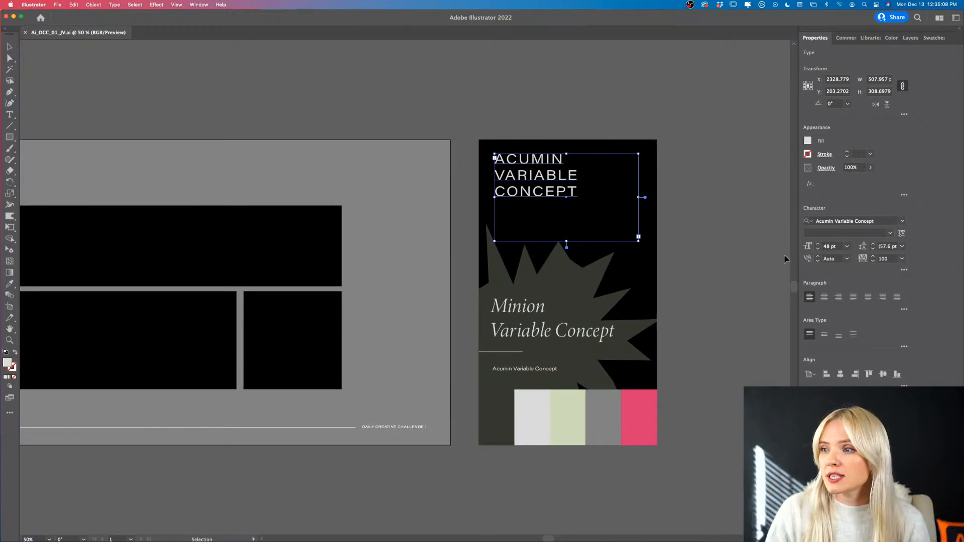
{"action": "left_click", "coordinate": [902, 233]}
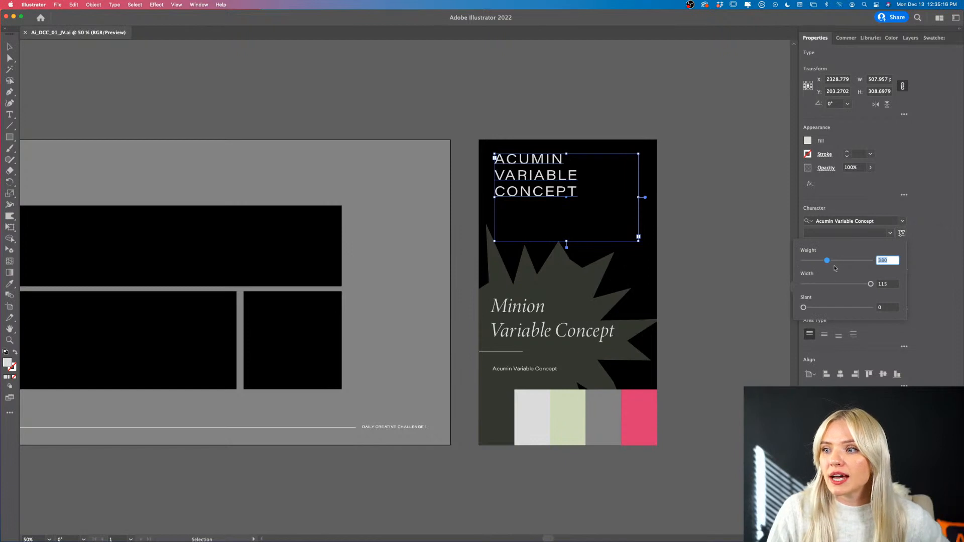
{"action": "mouse_move", "coordinate": [830, 261]}
{"action": "left_mouse_down"}
{"action": "mouse_move", "coordinate": [866, 262]}
{"action": "mouse_move", "coordinate": [788, 263]}
{"action": "mouse_move", "coordinate": [875, 259]}
{"action": "mouse_move", "coordinate": [824, 262]}
{"action": "left_mouse_up"}
{"action": "mouse_move", "coordinate": [868, 287]}
{"action": "left_mouse_down"}
{"action": "mouse_move", "coordinate": [819, 288]}
{"action": "mouse_move", "coordinate": [874, 283]}
{"action": "mouse_move", "coordinate": [835, 284]}
{"action": "mouse_move", "coordinate": [861, 284]}
{"action": "left_mouse_up"}
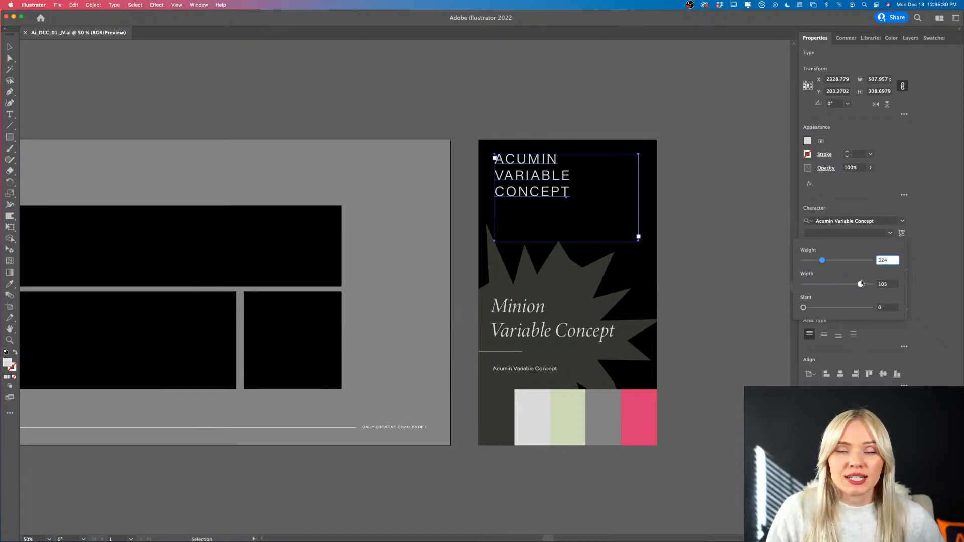
- Try slanting the ACUMIN VARIABLE CONCEPT heading with its variable font settings, undo the slant, and deselect the text
{"action": "left_click_drag", "start_coordinate": [804, 309], "coordinate": [871, 307]}
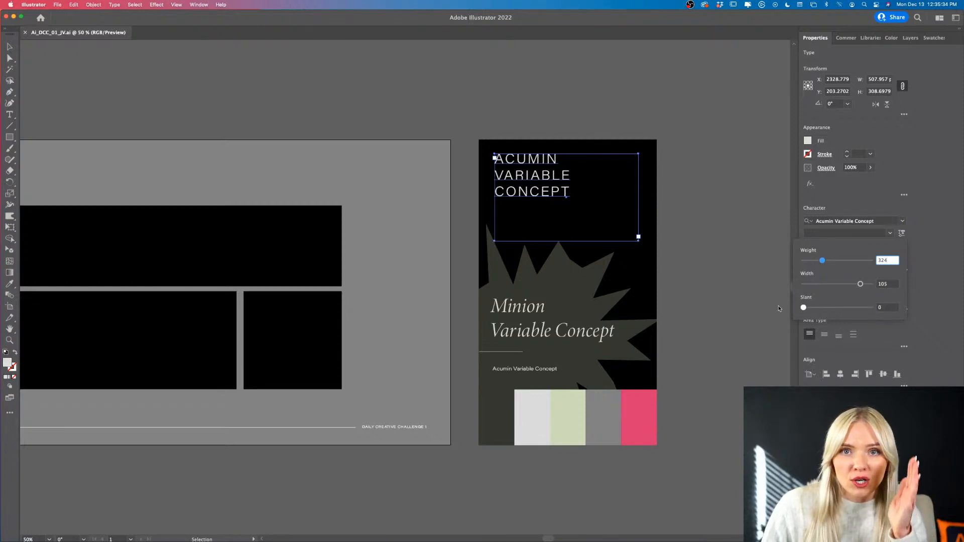
{"action": "key", "text": "super+z"}
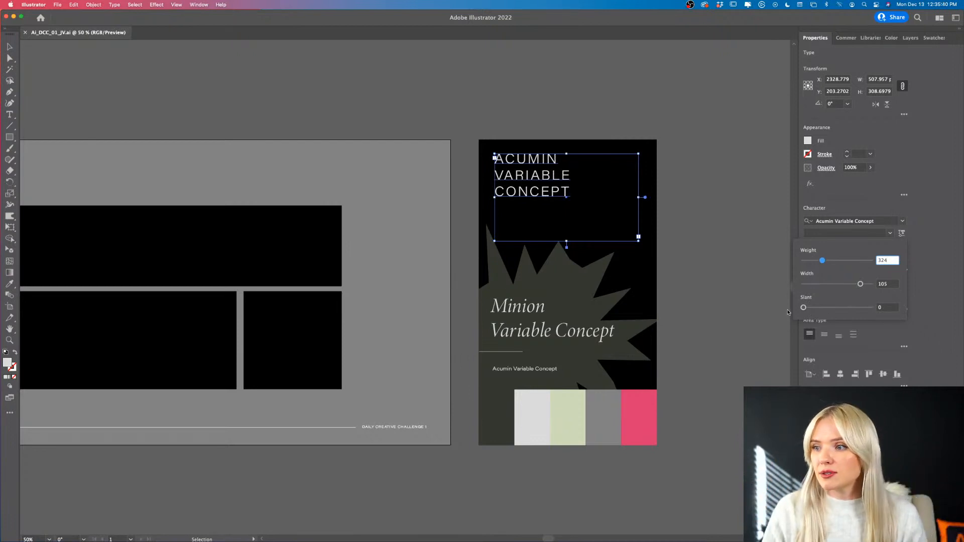
{"action": "left_click", "coordinate": [686, 226]}
- Examine the style guide's color swatches, starburst graphic and type samples alongside the black ad shapes on the artboard
{"action": "scroll", "coordinate": [688, 227], "scroll_direction": "left", "scroll_amount": 2}
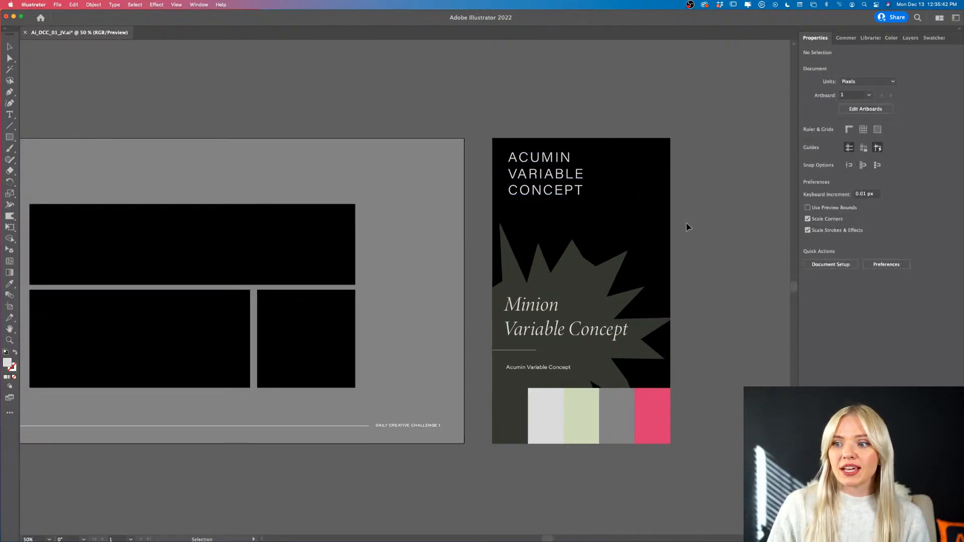
{"action": "scroll", "coordinate": [688, 227], "scroll_direction": "down", "scroll_amount": 4}
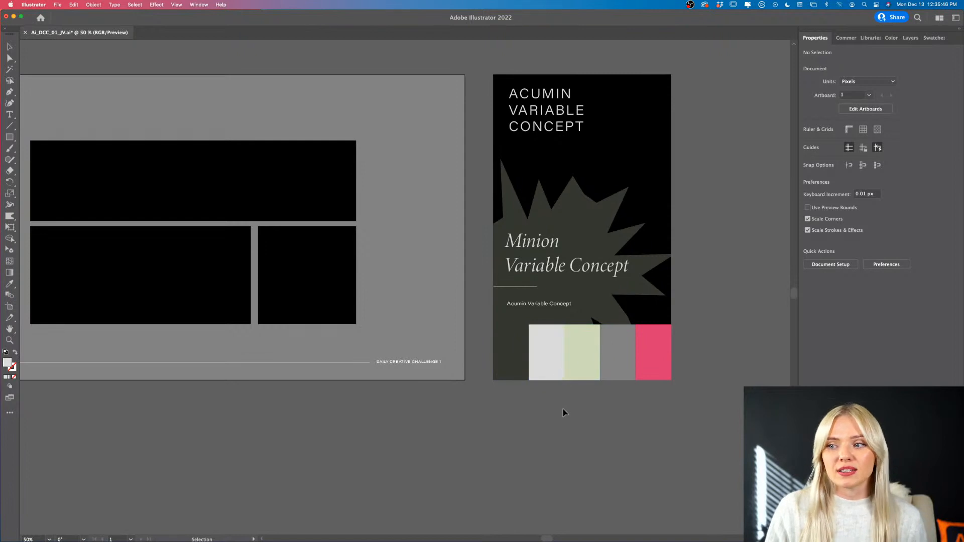
{"action": "scroll", "coordinate": [564, 412], "scroll_direction": "right", "scroll_amount": 1}
{"action": "scroll", "coordinate": [565, 412], "scroll_direction": "down", "scroll_amount": 1}
{"action": "scroll", "coordinate": [564, 413], "scroll_direction": "right", "scroll_amount": 2}
{"action": "scroll", "coordinate": [564, 412], "scroll_direction": "up", "scroll_amount": 1}
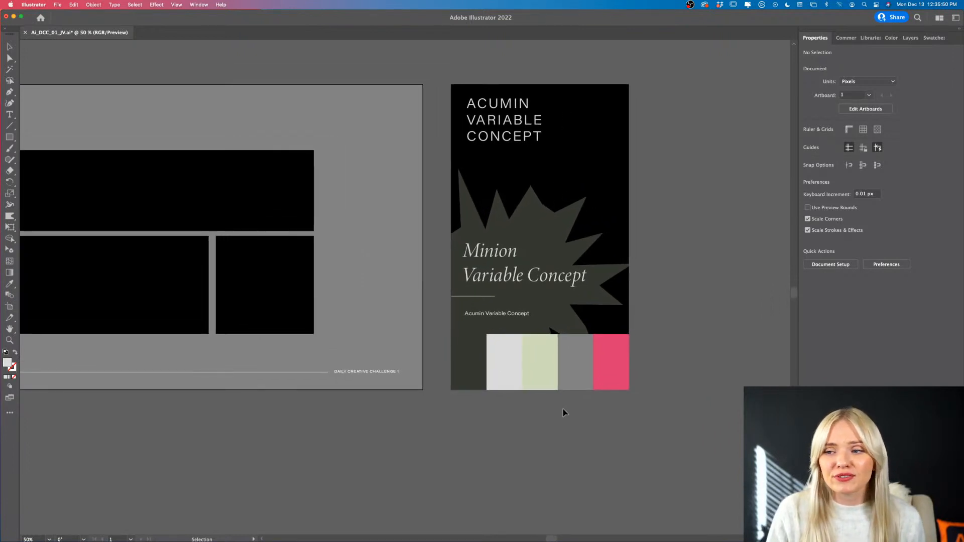
{"action": "scroll", "coordinate": [564, 412], "scroll_direction": "left", "scroll_amount": 5}
{"action": "scroll", "coordinate": [564, 412], "scroll_direction": "up", "scroll_amount": 1}
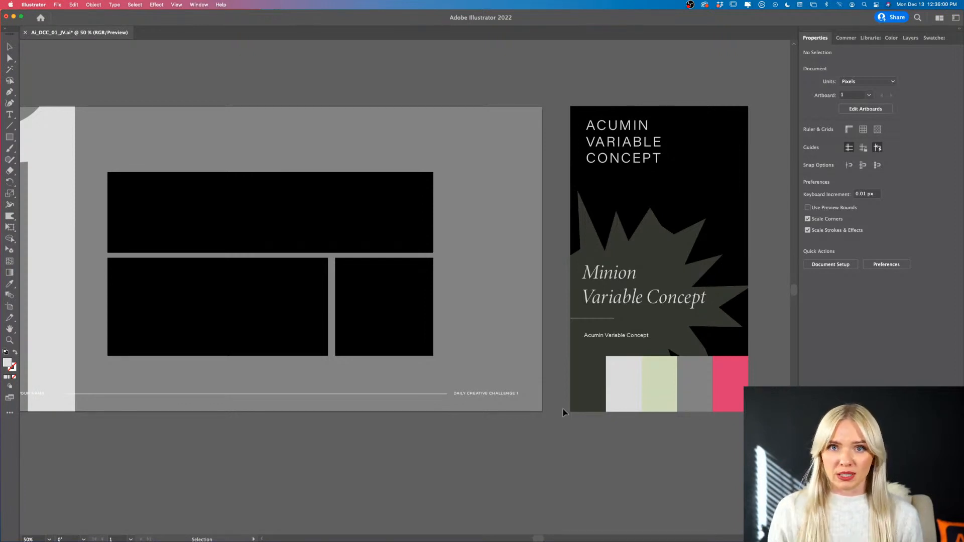
- Try Eyedropper fills on the wide upper rectangle, sampling light green, grey, pink and dark olive, then restore black and deselect it
{"action": "left_click", "coordinate": [350, 239]}
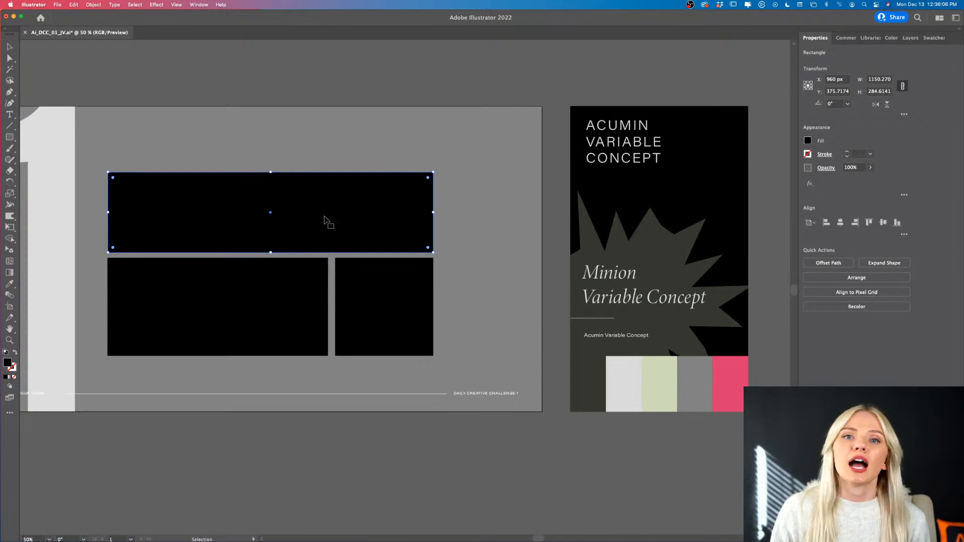
{"action": "key", "text": "i"}
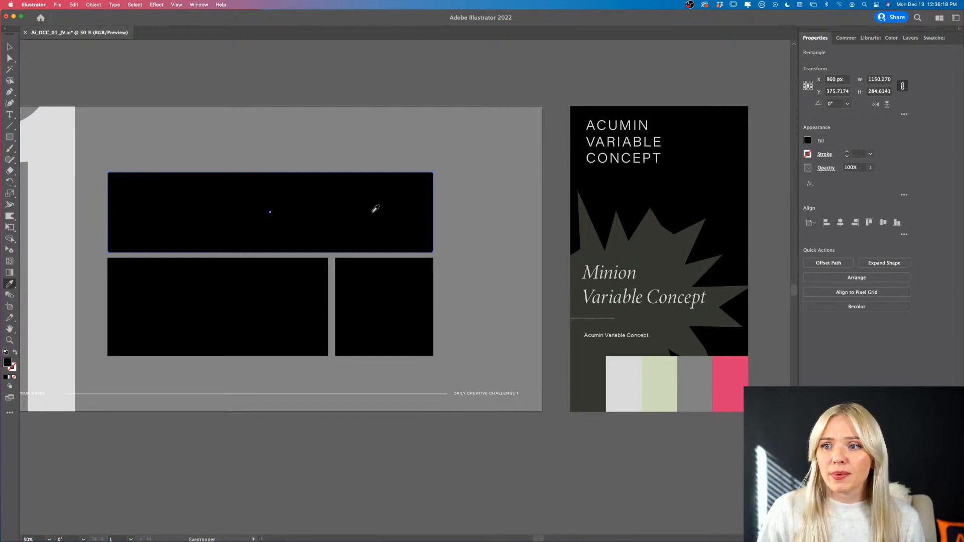
{"action": "left_click", "coordinate": [673, 396]}
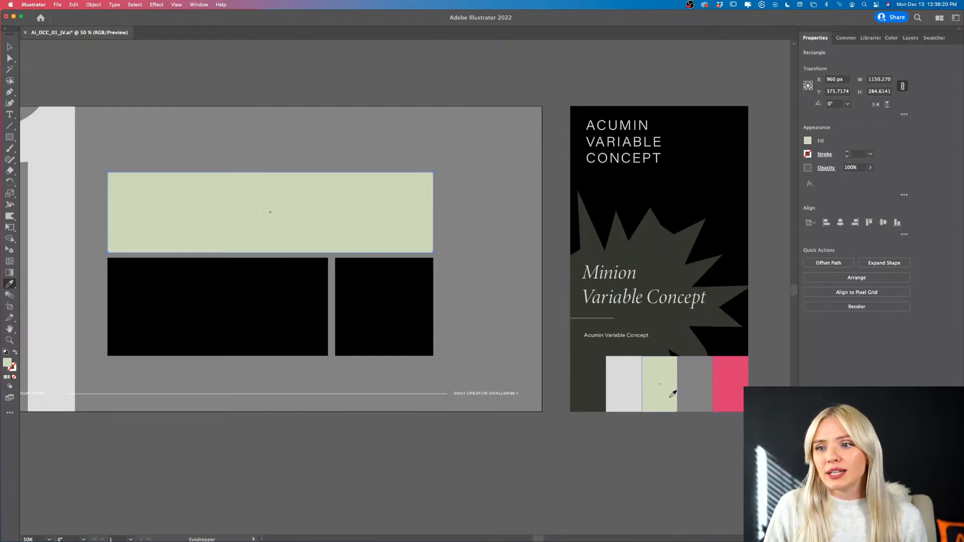
{"action": "left_click", "coordinate": [701, 397]}
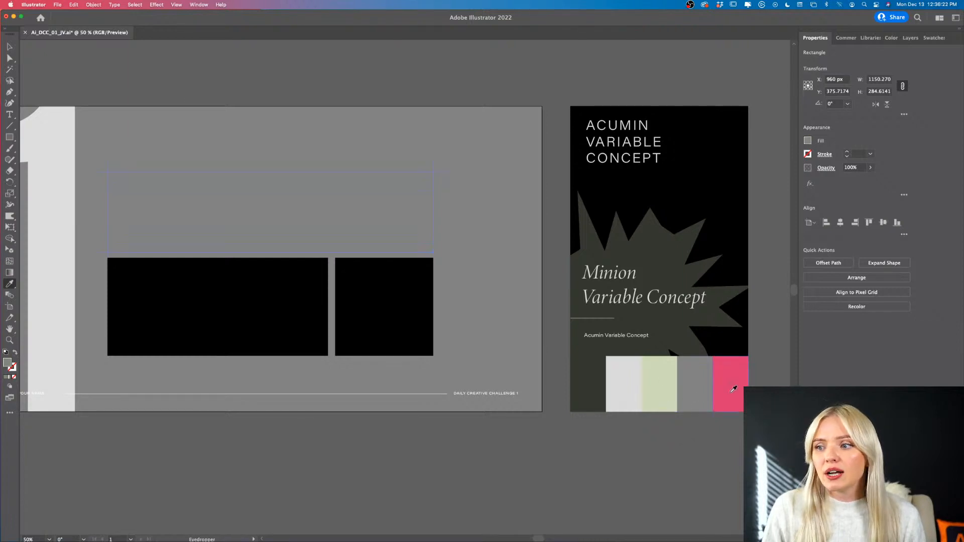
{"action": "left_click", "coordinate": [734, 389]}
{"action": "left_click", "coordinate": [679, 247]}
{"action": "left_click", "coordinate": [678, 248]}
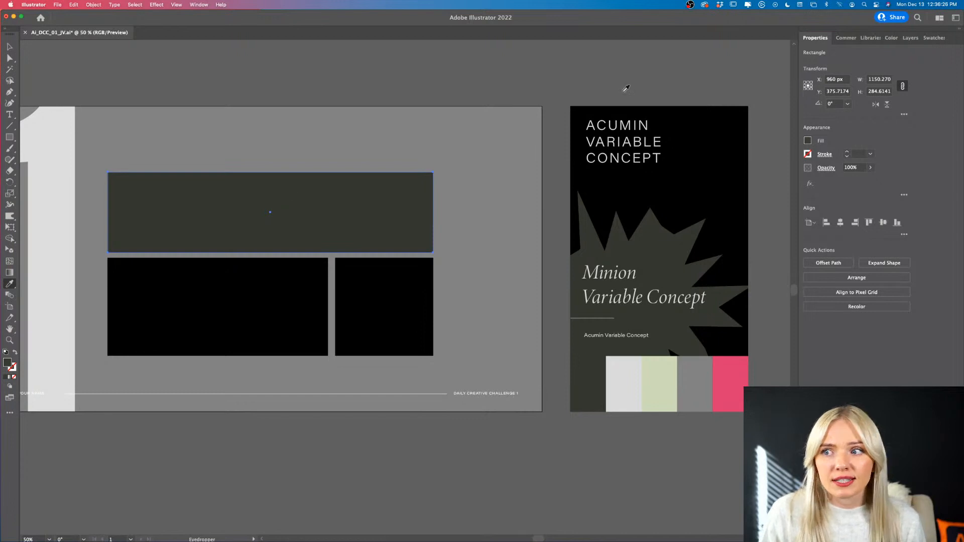
{"action": "left_click", "coordinate": [738, 126]}
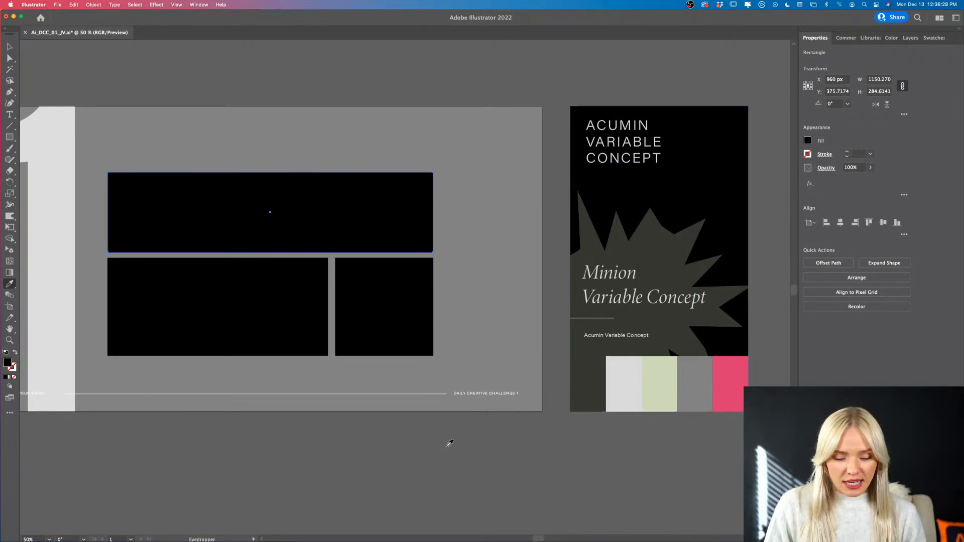
{"action": "key", "text": "v"}
{"action": "left_click", "coordinate": [532, 492]}
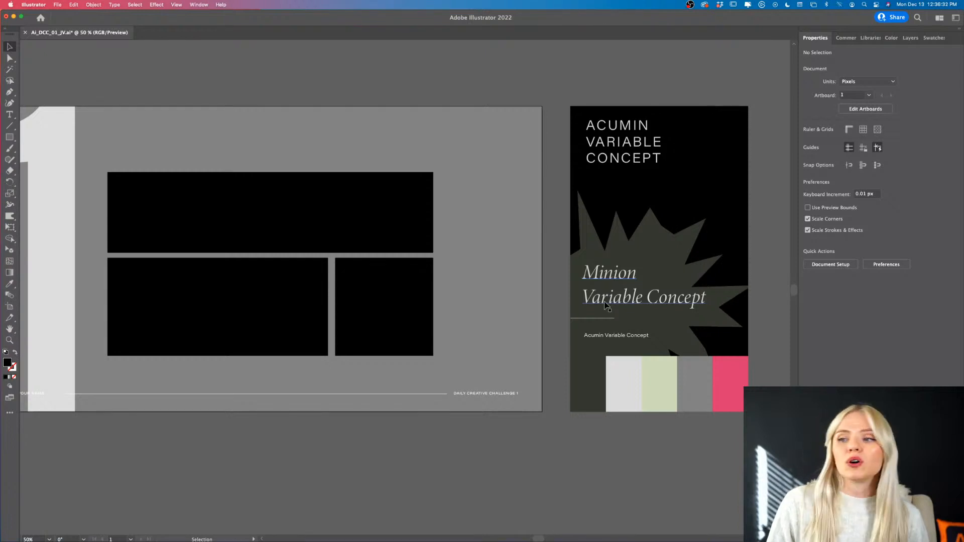
- Duplicate the italic Minion Variable Concept text from the style guide onto the wide upper black rectangle
{"action": "left_click_drag", "start_coordinate": [609, 301], "coordinate": [171, 238]}
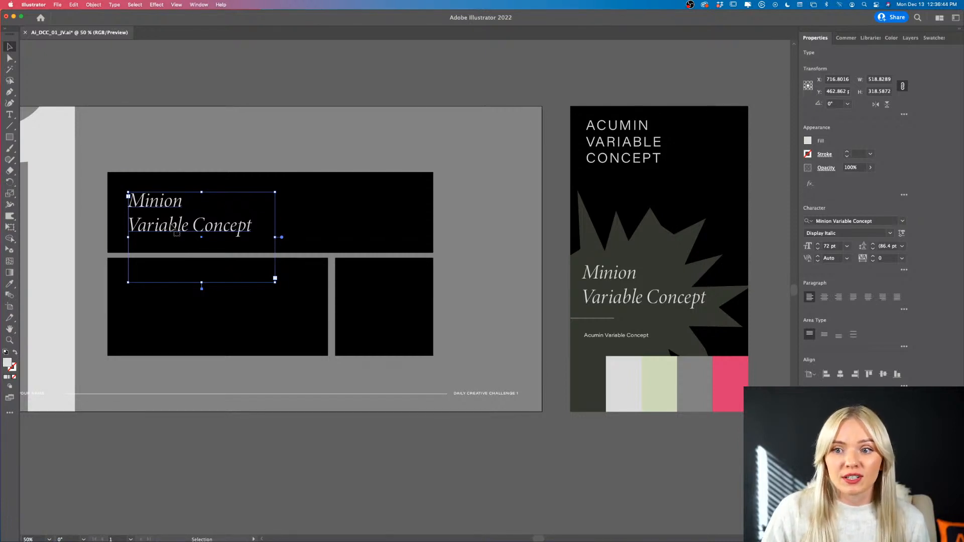
{"action": "scroll", "coordinate": [156, 231], "scroll_direction": "right", "scroll_amount": 2}
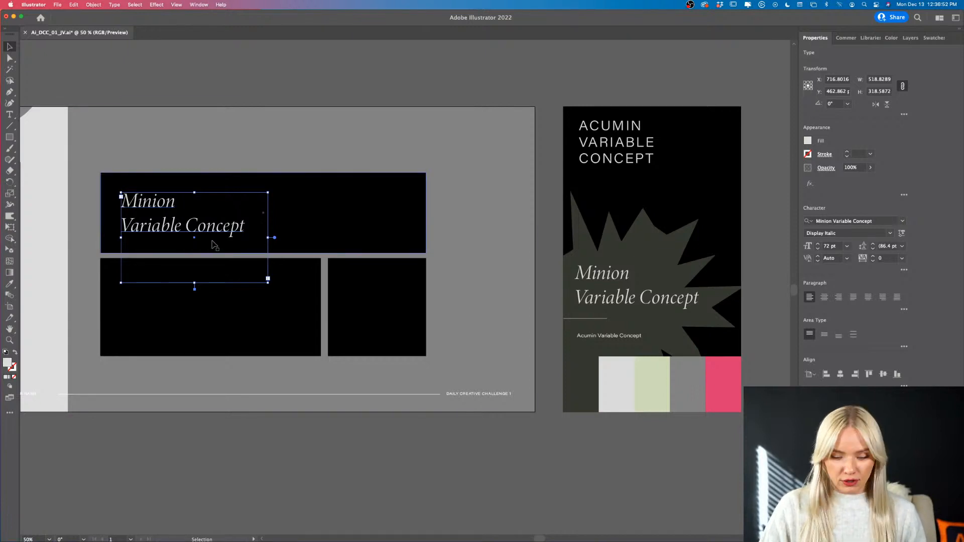
- Try Eyedropper restyling of the copied text from the uppercase and small Acumin samples, undo the changes, and deselect the text
{"action": "key", "text": "i"}
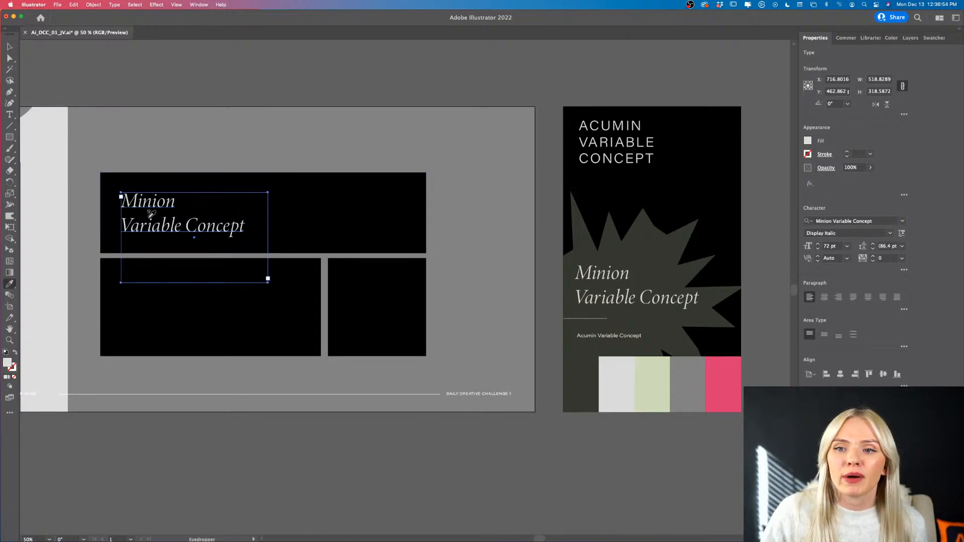
{"action": "left_click", "coordinate": [631, 153]}
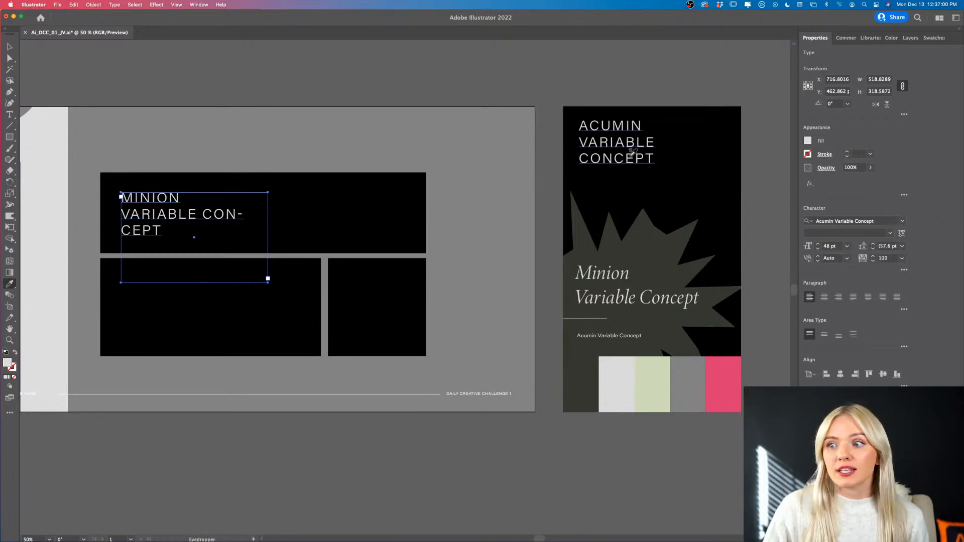
{"action": "left_click", "coordinate": [622, 332]}
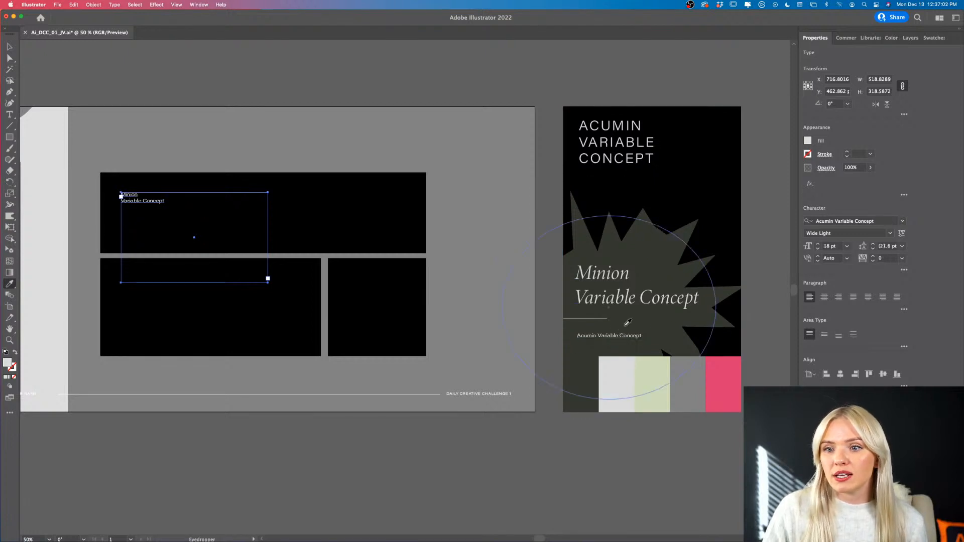
{"action": "left_click", "coordinate": [600, 153]}
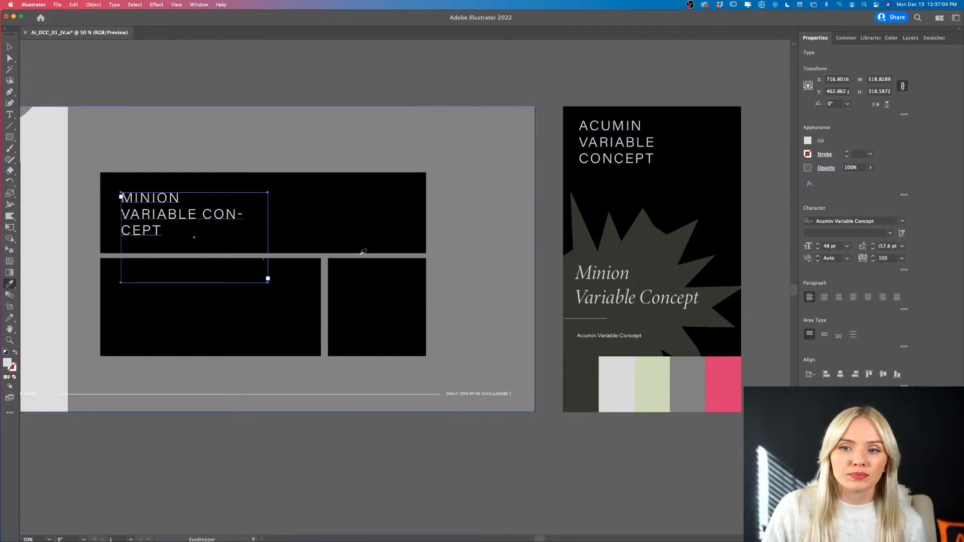
{"action": "key", "text": "v"}
{"action": "key", "text": "super+z"}
{"action": "key", "text": "super+z"}
{"action": "key", "text": "super+z"}
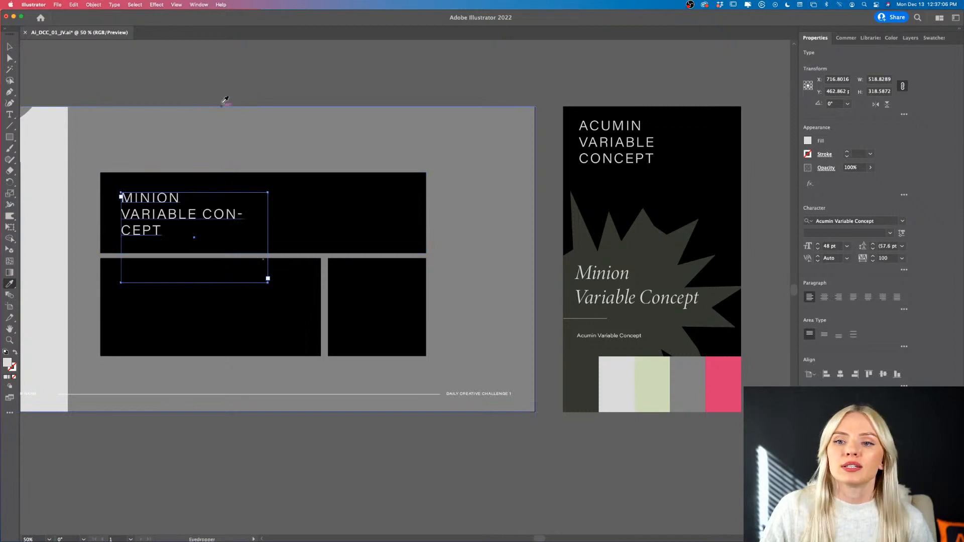
{"action": "key", "text": "v"}
{"action": "left_click", "coordinate": [211, 97]}
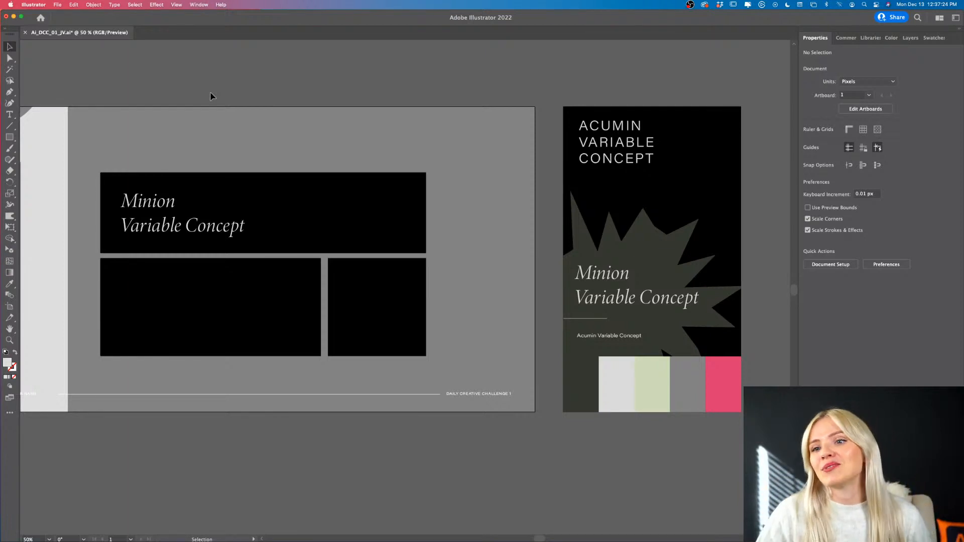
- Examine the YOUR NAME and DAILY CREATIVE CHALLENGE 1 footer labels along the bottom of the challenge artboard
{"action": "scroll", "coordinate": [323, 459], "scroll_direction": "left", "scroll_amount": 5}
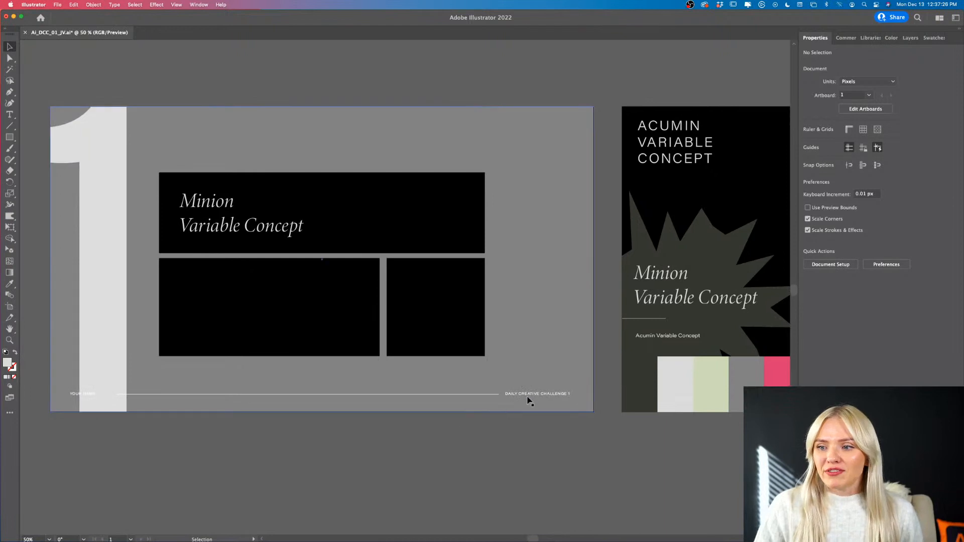
{"action": "scroll", "coordinate": [528, 397], "scroll_direction": "up", "scroll_amount": 4}
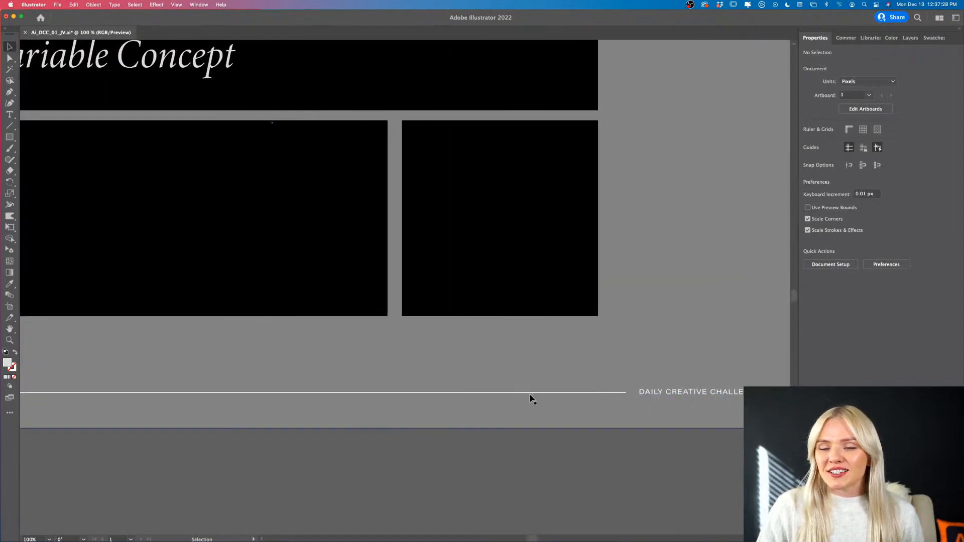
{"action": "scroll", "coordinate": [529, 399], "scroll_direction": "left", "scroll_amount": 10}
{"action": "left_click", "coordinate": [221, 398]}
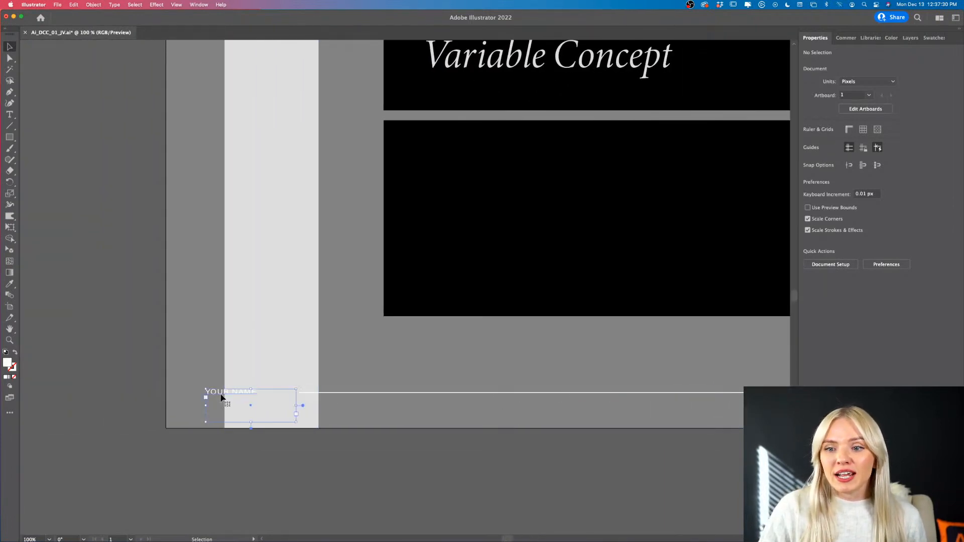
{"action": "scroll", "coordinate": [221, 398], "scroll_direction": "up", "scroll_amount": 2}
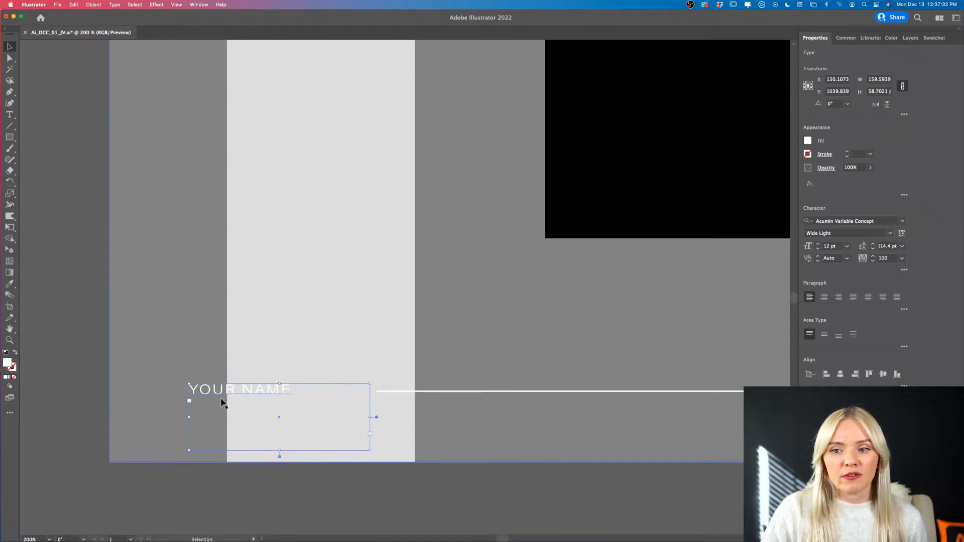
{"action": "scroll", "coordinate": [221, 402], "scroll_direction": "down", "scroll_amount": 3}
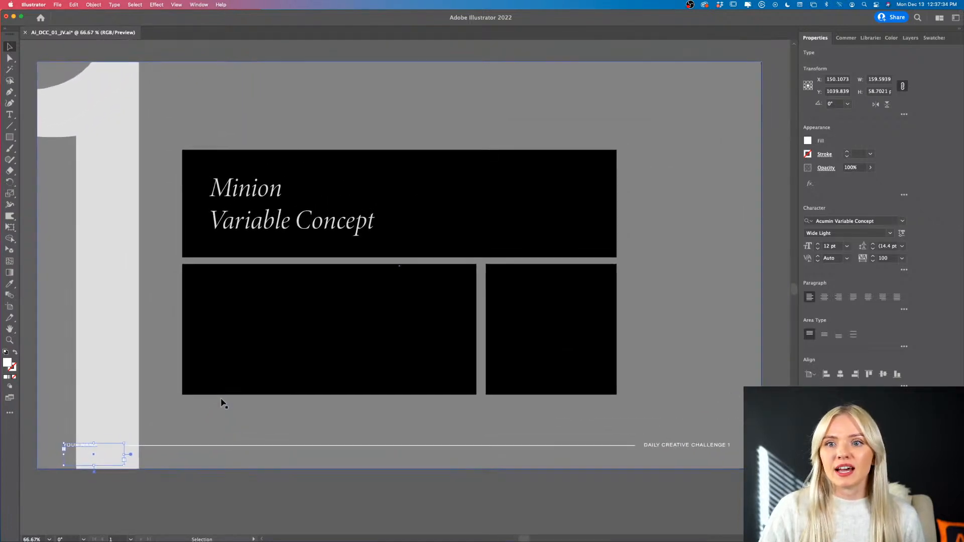
{"action": "scroll", "coordinate": [442, 212], "scroll_direction": "left", "scroll_amount": 1}
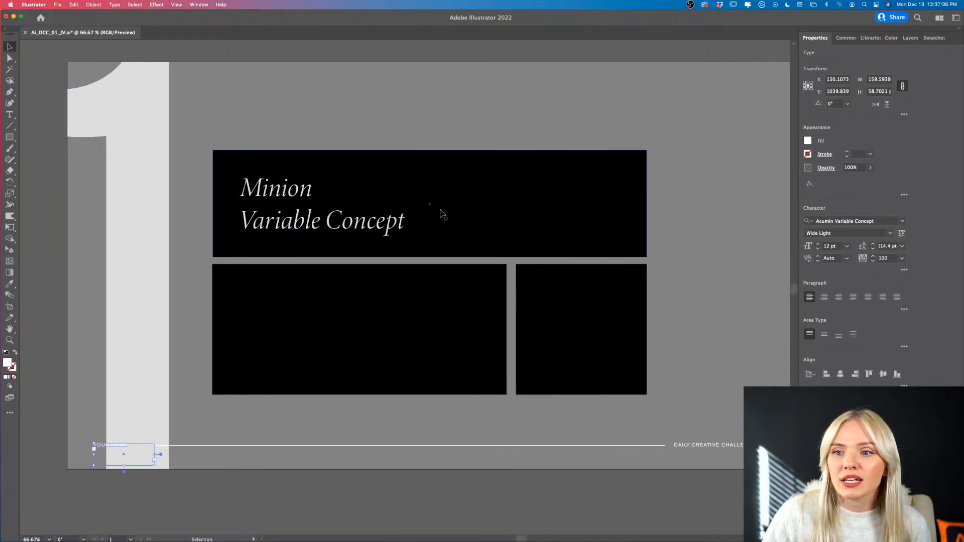
{"action": "scroll", "coordinate": [442, 213], "scroll_direction": "right", "scroll_amount": 1}
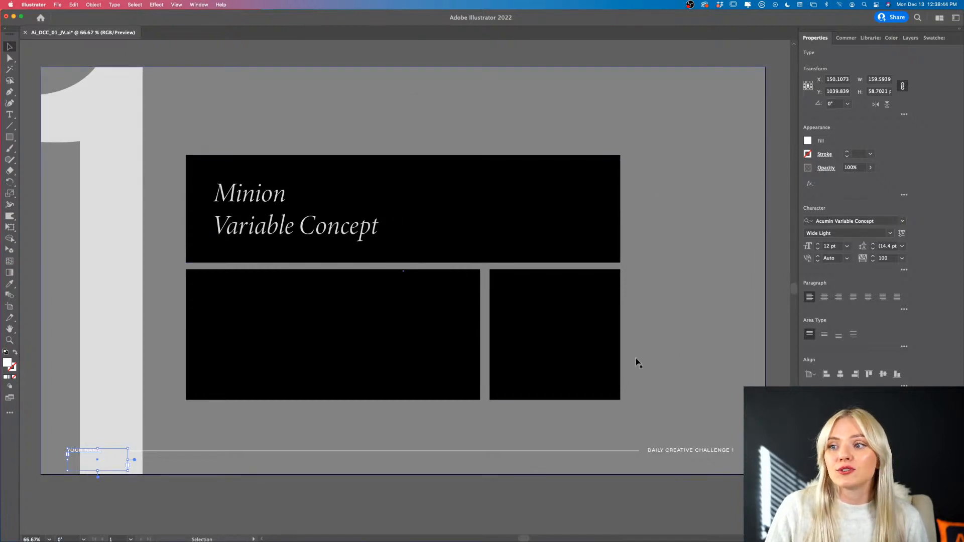
- Try Eyedropper sampling the footer label's style and the grey background color onto the Minion text, undoing each, and deselect it
{"action": "left_click", "coordinate": [327, 240]}
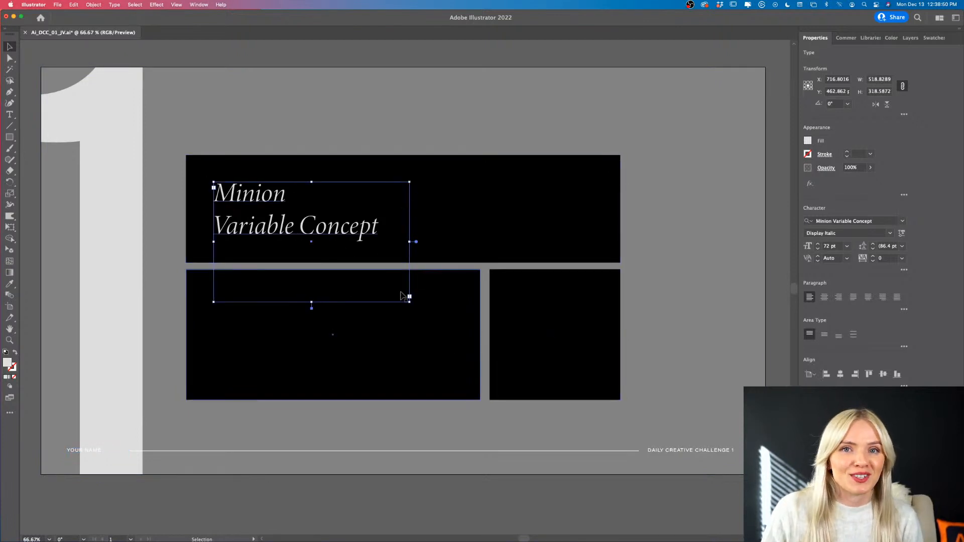
{"action": "key", "text": "i"}
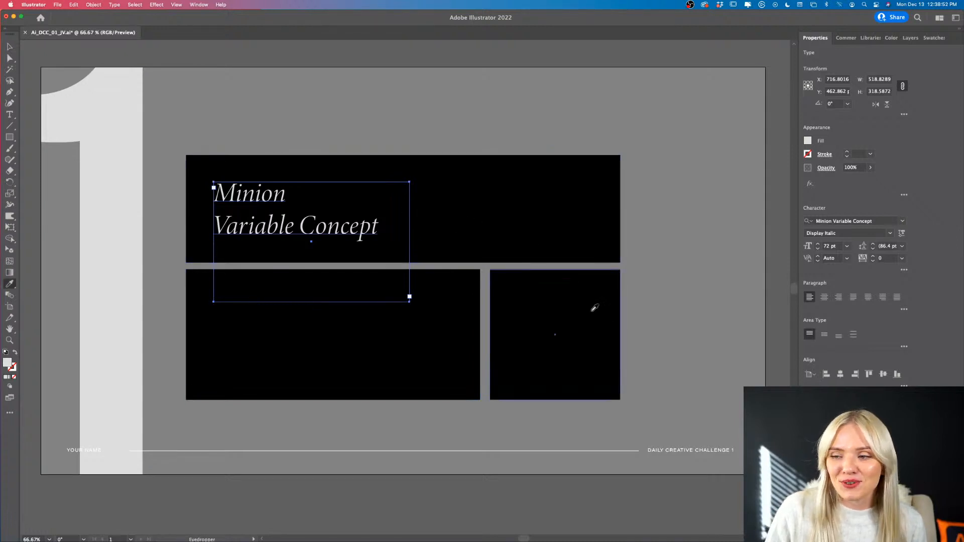
{"action": "left_click", "coordinate": [675, 447]}
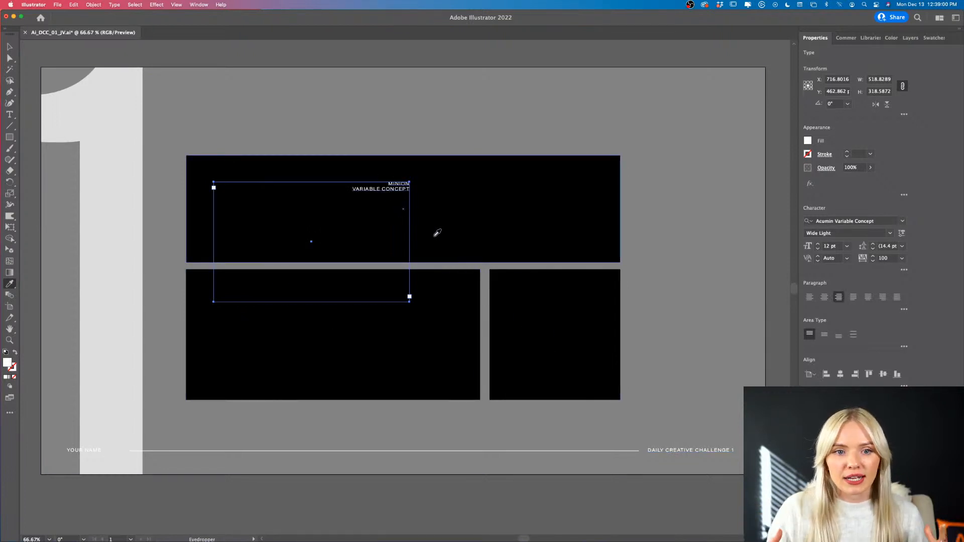
{"action": "key", "text": "super+z"}
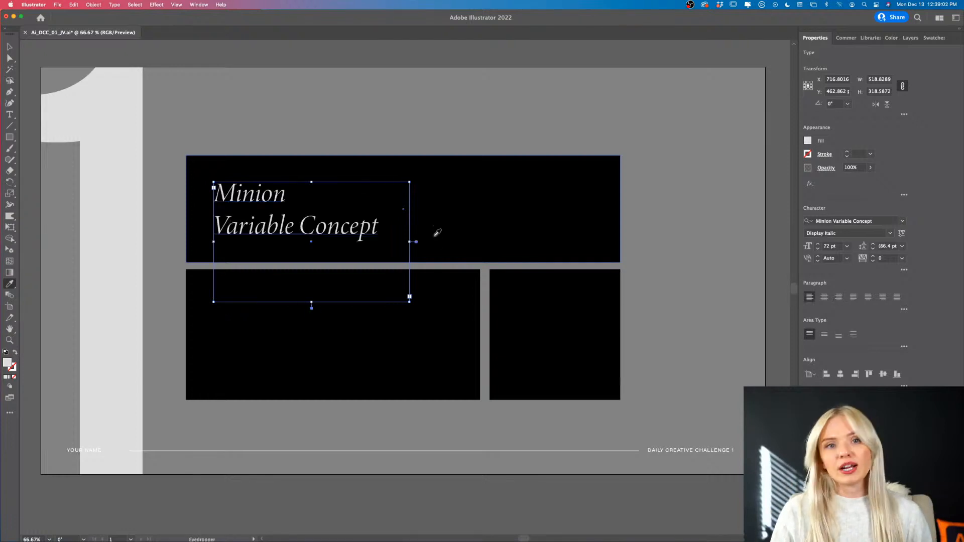
{"action": "left_click", "coordinate": [351, 113]}
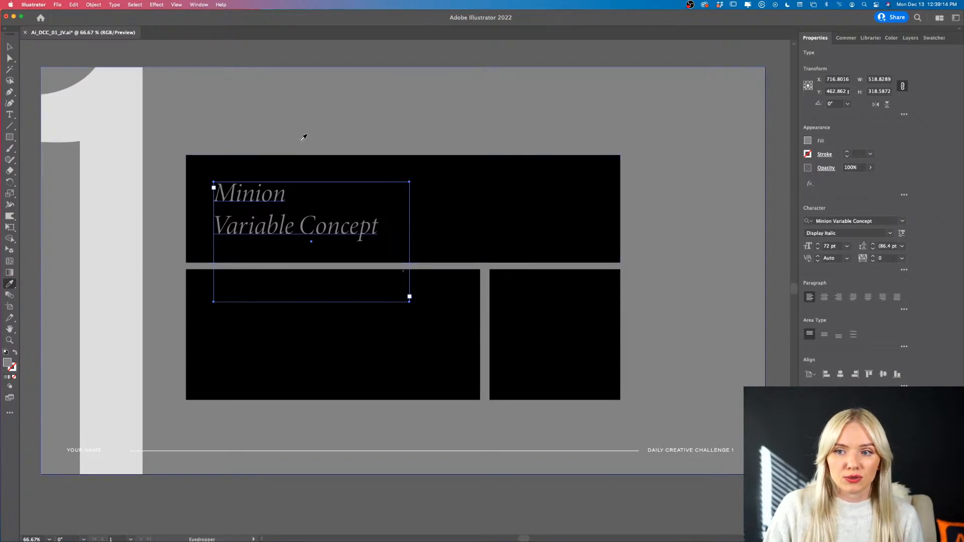
{"action": "key", "text": "v"}
{"action": "key", "text": "super+z"}
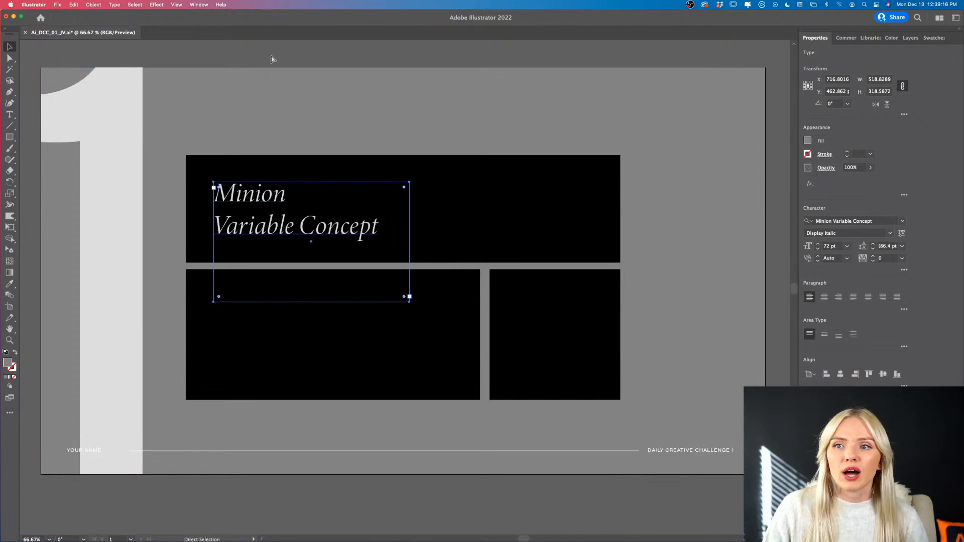
{"action": "left_click", "coordinate": [271, 58]}
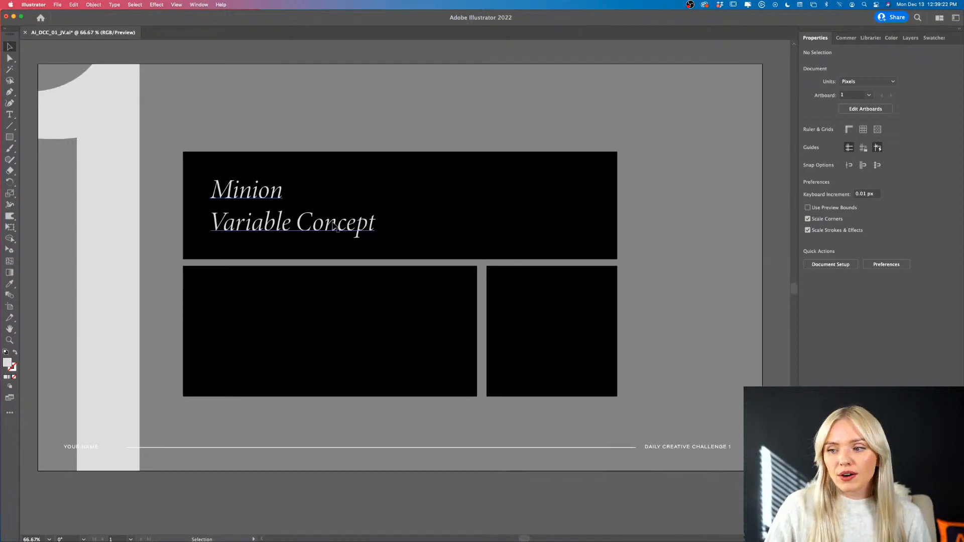
- Replace the Minion Variable Concept text in the wide upper rectangle with "Subtle Brand"
{"action": "scroll", "coordinate": [334, 227], "scroll_direction": "left", "scroll_amount": 2}
{"action": "left_click", "coordinate": [335, 227]}
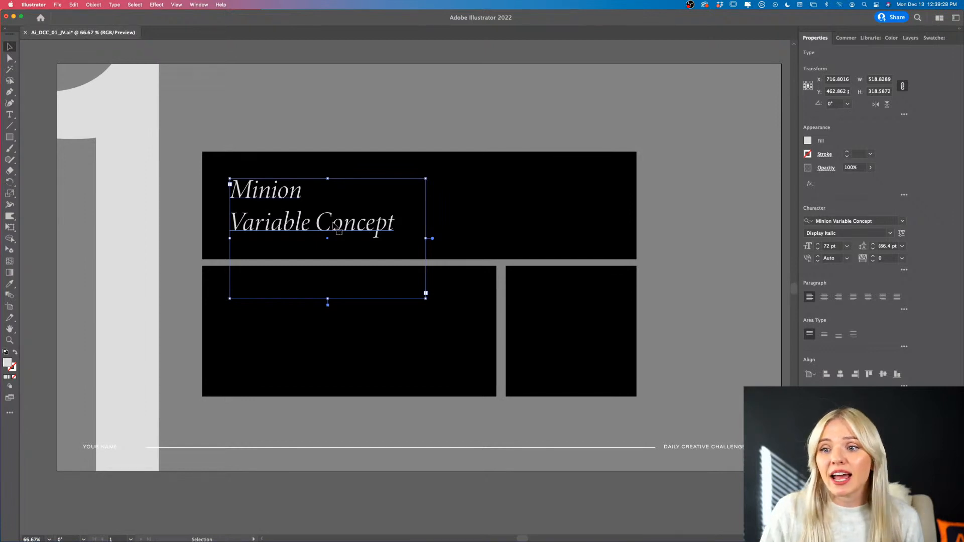
{"action": "double_click", "coordinate": [339, 229]}
{"action": "left_click_drag", "start_coordinate": [414, 230], "coordinate": [169, 186]}
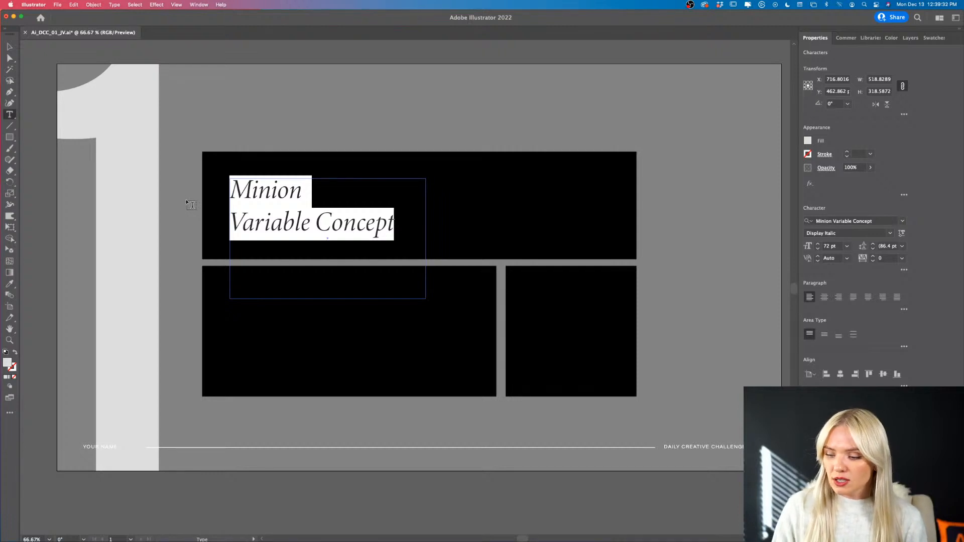
{"action": "type", "text": "Subtle"}
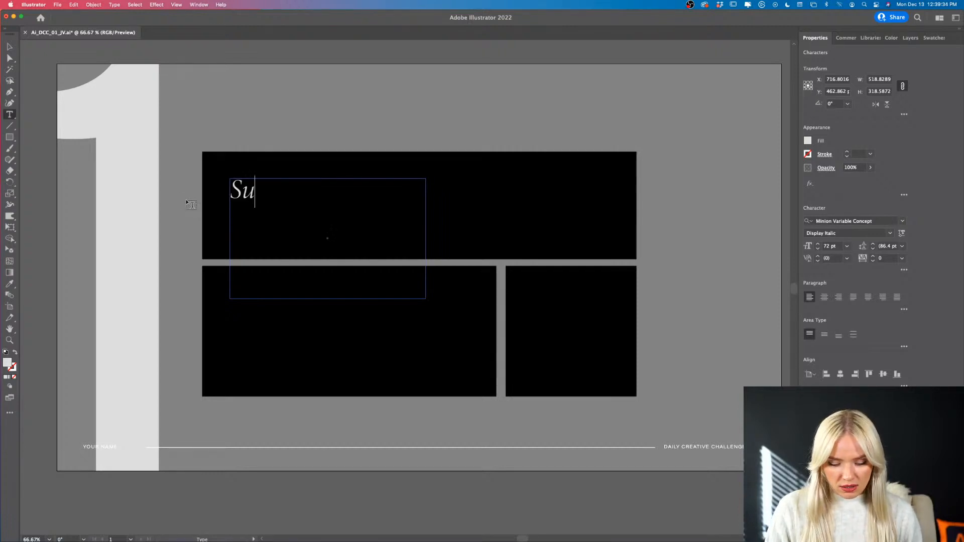
{"action": "type", "text": "Brand"}
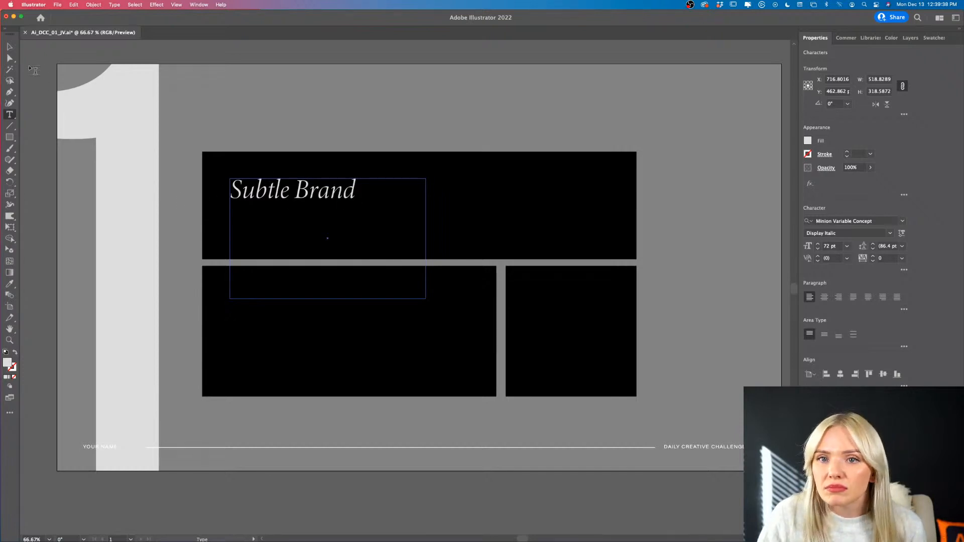
{"action": "left_click", "coordinate": [9, 47]}
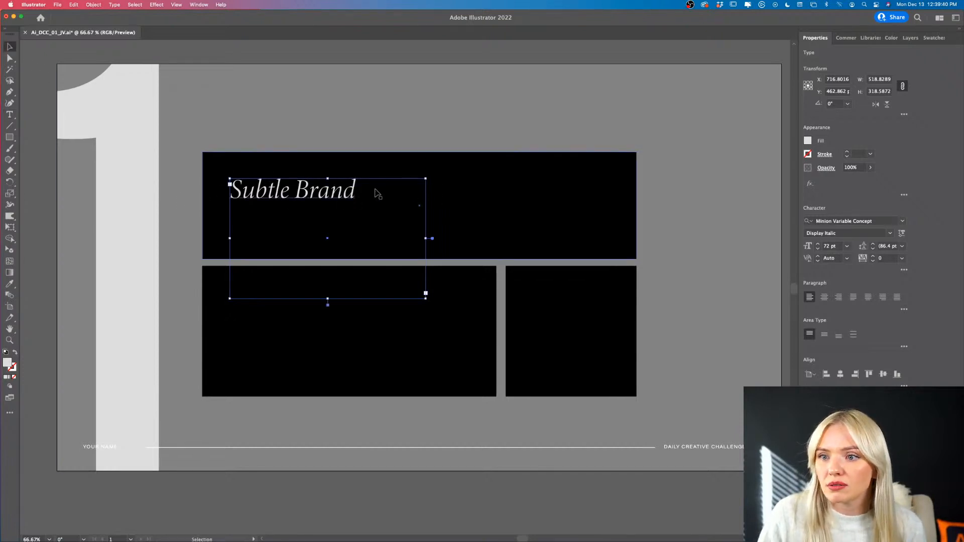
- Shorten the Subtle Brand text frame to about 77 px high, set its text to 36 pt, and place it in the wide rectangle's lower-left corner
{"action": "left_click_drag", "start_coordinate": [327, 298], "coordinate": [310, 243]}
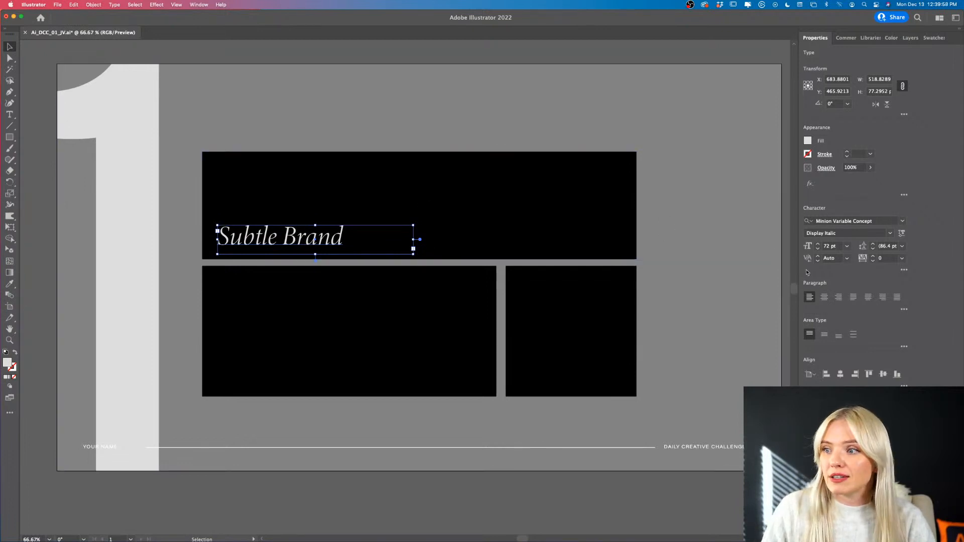
{"action": "left_click", "coordinate": [847, 246]}
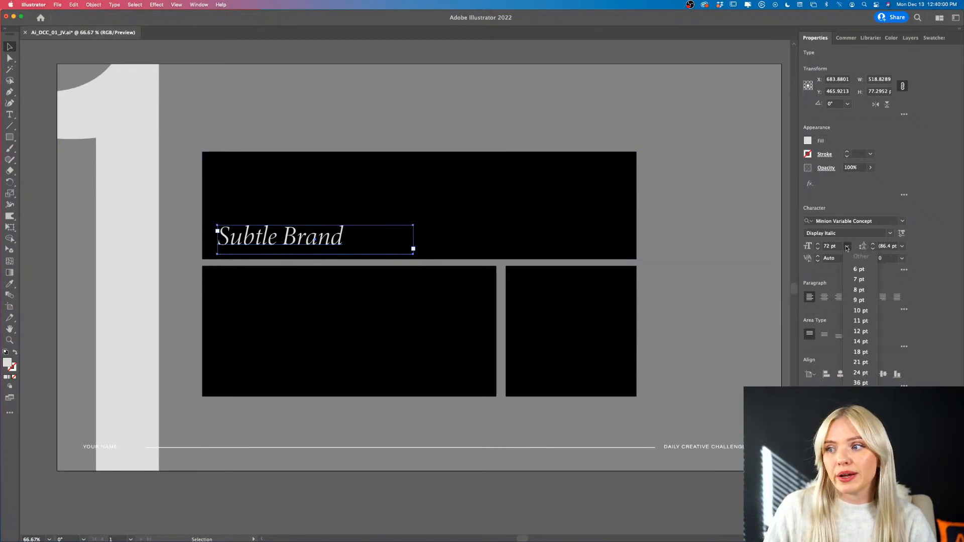
{"action": "left_click", "coordinate": [865, 383]}
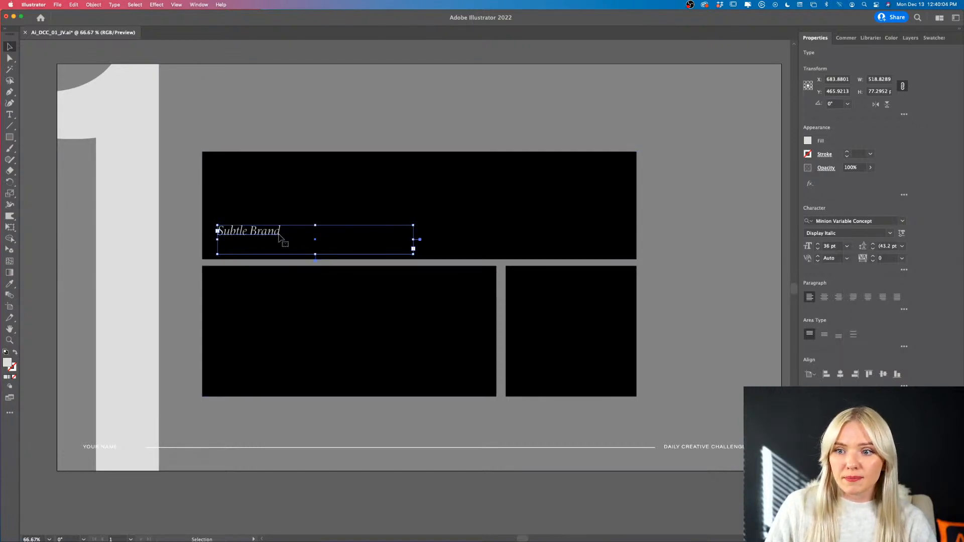
{"action": "left_click_drag", "start_coordinate": [278, 238], "coordinate": [277, 243]}
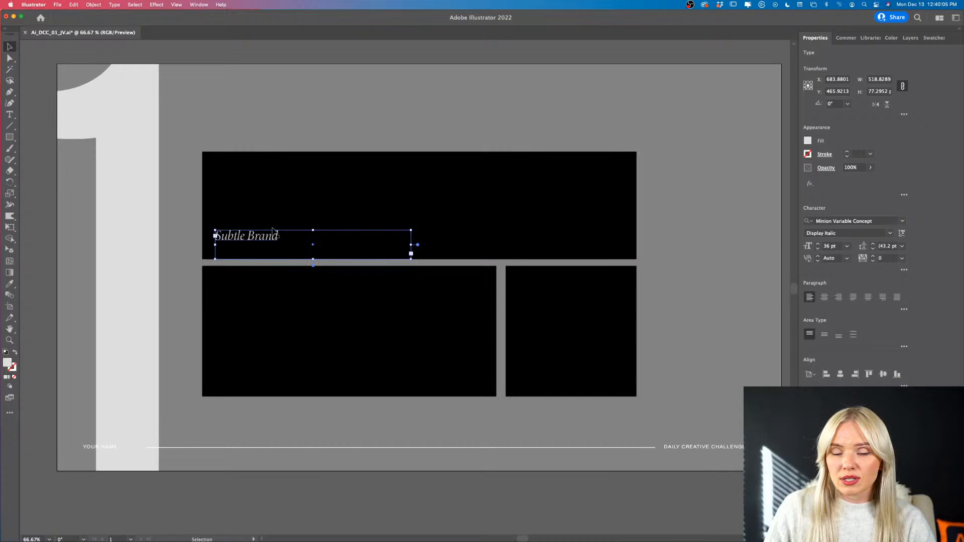
{"action": "left_click", "coordinate": [269, 60]}
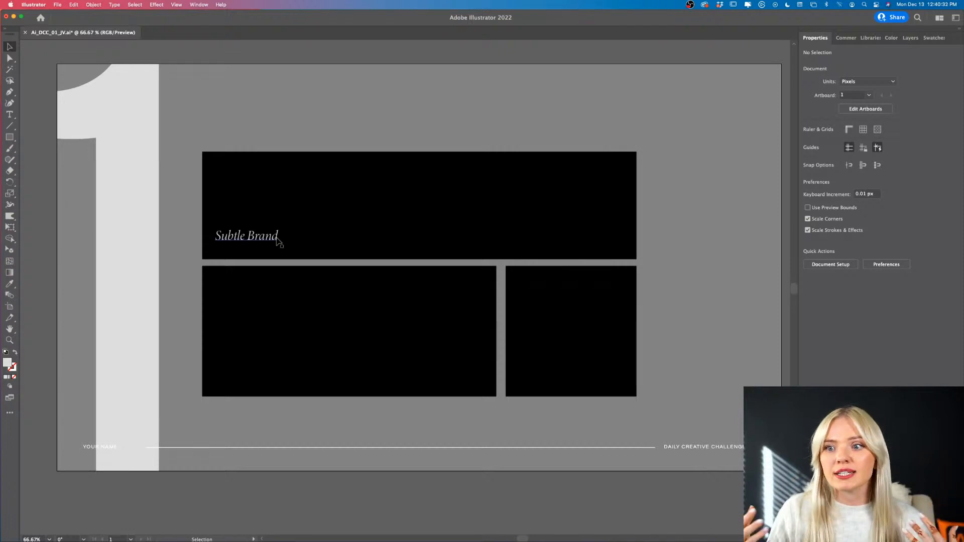
{"action": "left_click", "coordinate": [279, 241]}
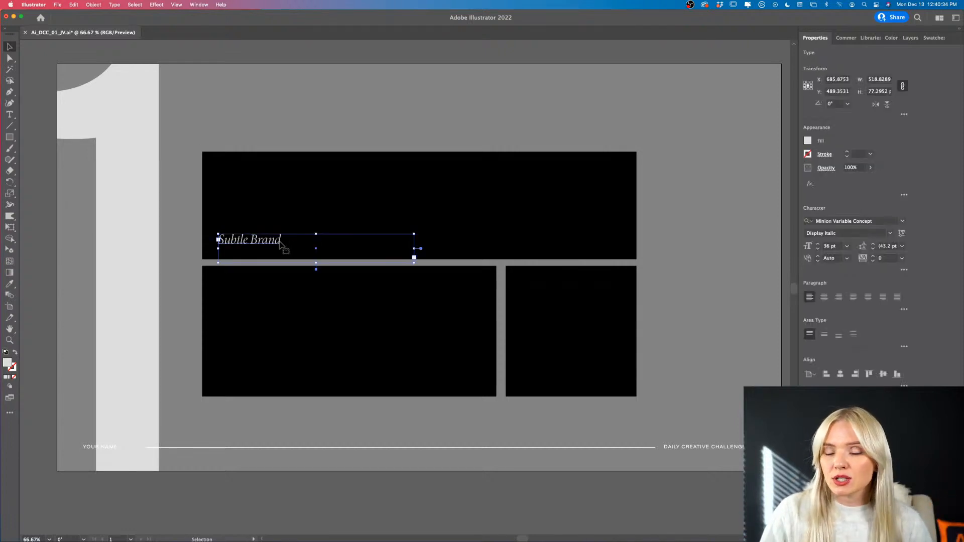
- Select the starburst graphic in the style guide, try moving it slightly upward, and undo the move
{"action": "scroll", "coordinate": [281, 246], "scroll_direction": "right", "scroll_amount": 2}
{"action": "key", "text": "super+minus"}
{"action": "key", "text": "super+minus"}
{"action": "scroll", "coordinate": [402, 237], "scroll_direction": "right", "scroll_amount": 4}
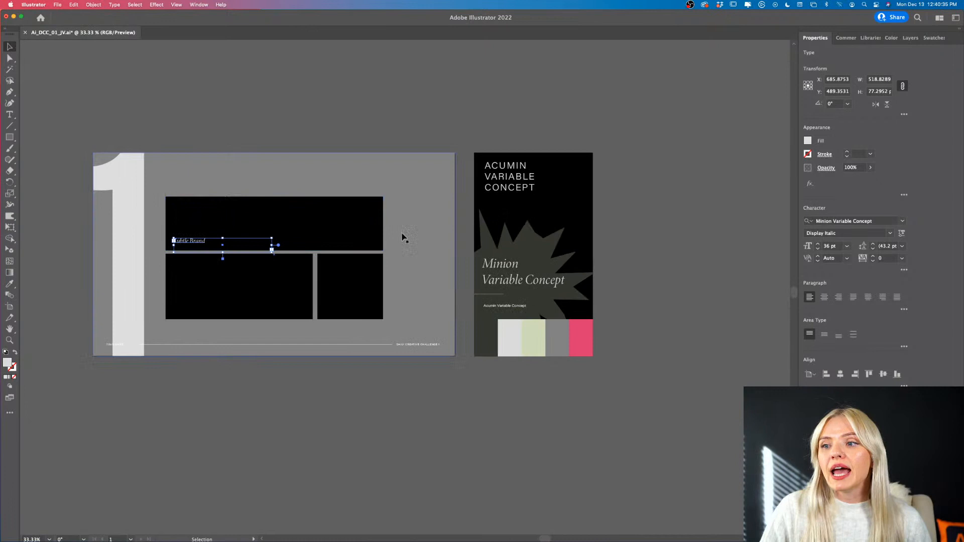
{"action": "left_click", "coordinate": [553, 258]}
{"action": "key", "text": "super+plus"}
{"action": "left_click_drag", "start_coordinate": [553, 254], "coordinate": [562, 215]}
{"action": "key", "text": "super+z"}
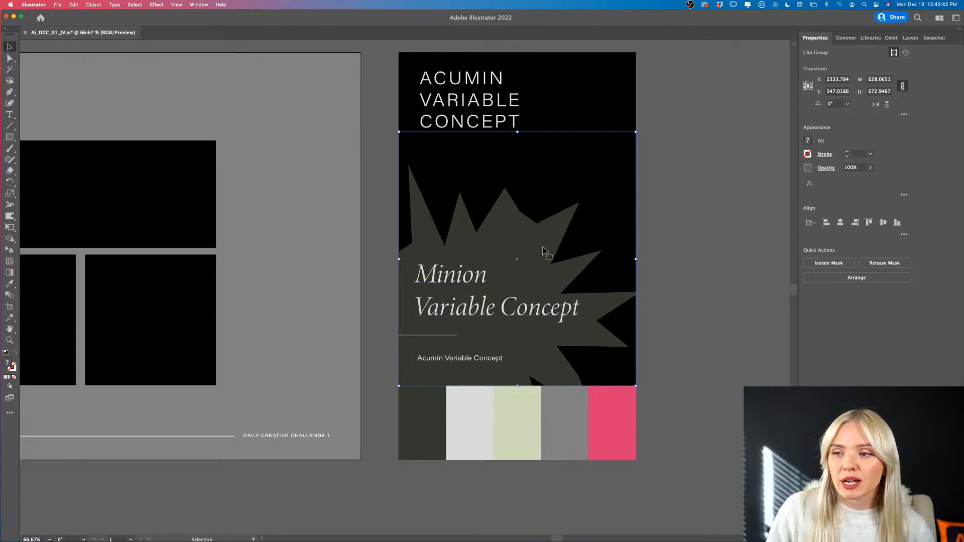
- Isolate the starburst's clip group in the style guide to examine how its shape is built, and leave isolation mode
{"action": "scroll", "coordinate": [543, 249], "scroll_direction": "left", "scroll_amount": 5}
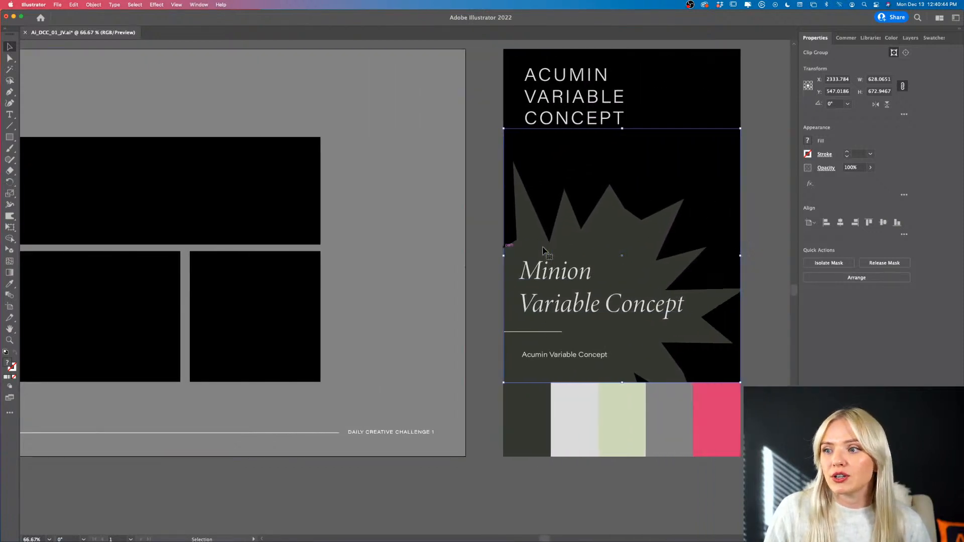
{"action": "scroll", "coordinate": [543, 250], "scroll_direction": "right", "scroll_amount": 2}
{"action": "double_click", "coordinate": [598, 251]}
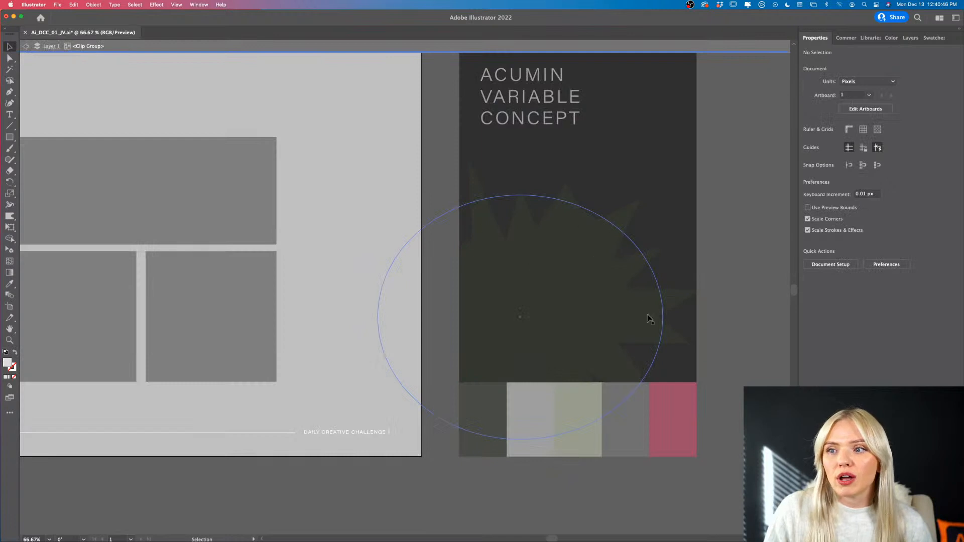
{"action": "double_click", "coordinate": [723, 261]}
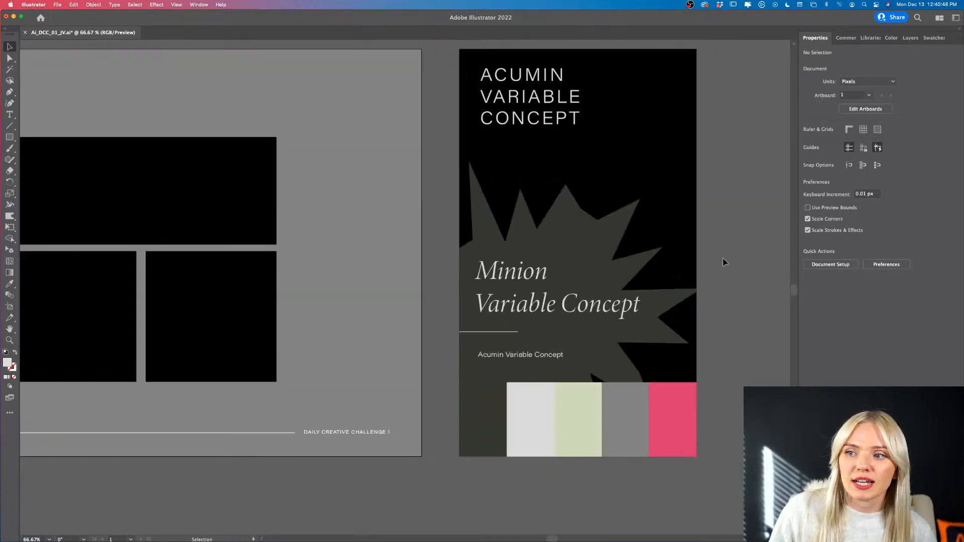
{"action": "scroll", "coordinate": [500, 225], "scroll_direction": "left", "scroll_amount": 15}
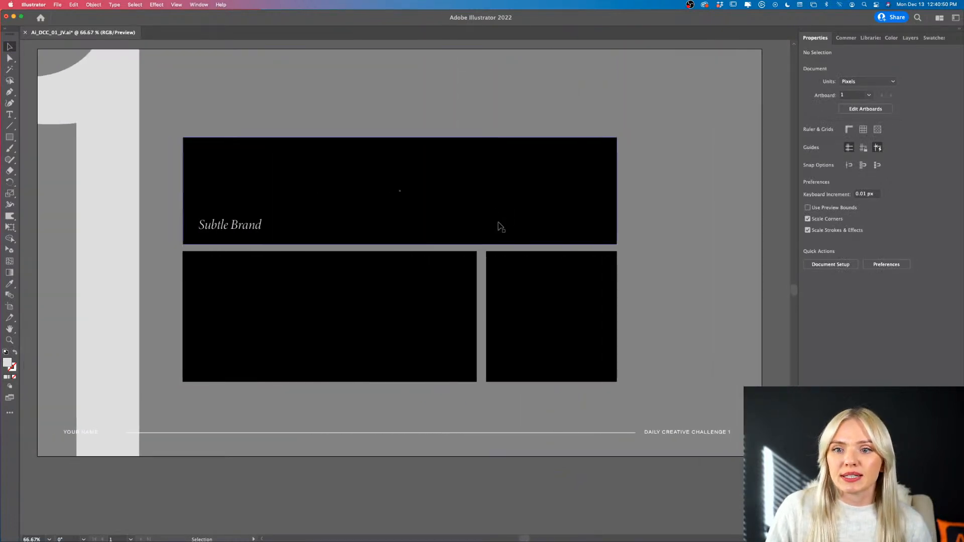
- Draw a light grey ellipse about 424 by 337 px overlapping the wide upper rectangle and the two lower ones
{"action": "scroll", "coordinate": [499, 225], "scroll_direction": "right", "scroll_amount": 2}
{"action": "left_click_drag", "start_coordinate": [9, 136], "coordinate": [59, 161]}
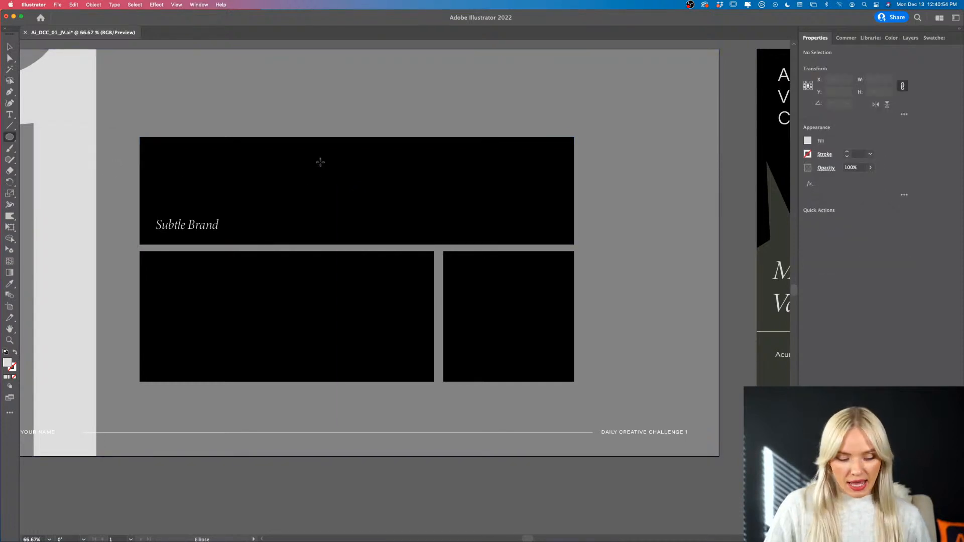
{"action": "left_click_drag", "start_coordinate": [320, 161], "coordinate": [481, 290]}
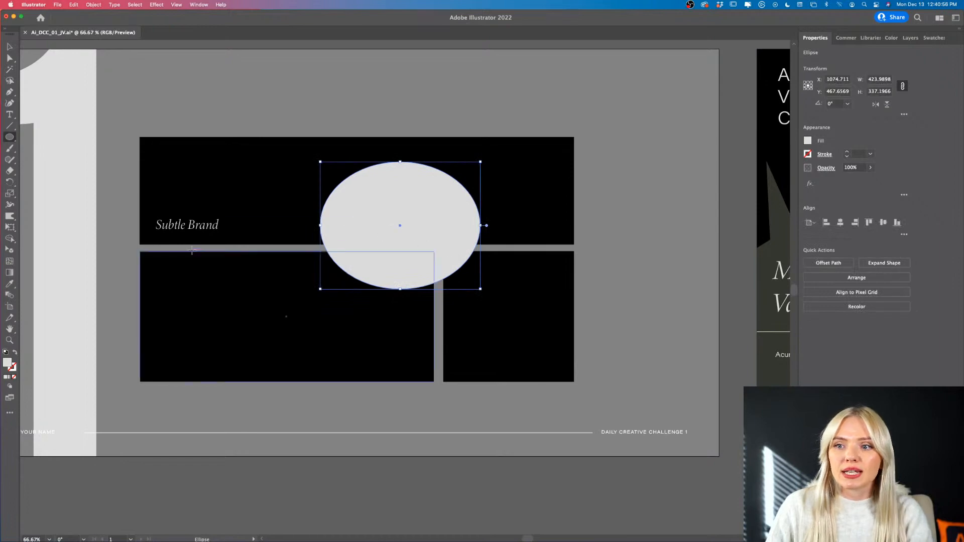
- Apply a Roughen effect to the ellipse with 14% relative size, detail of 2 per inch and corner points
{"action": "left_click", "coordinate": [155, 5]}
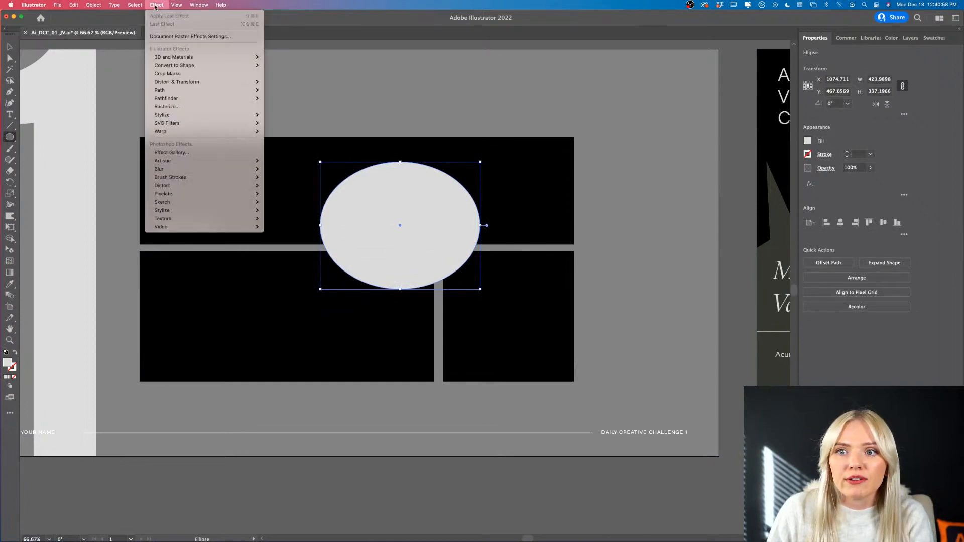
{"action": "mouse_move", "coordinate": [176, 82]}
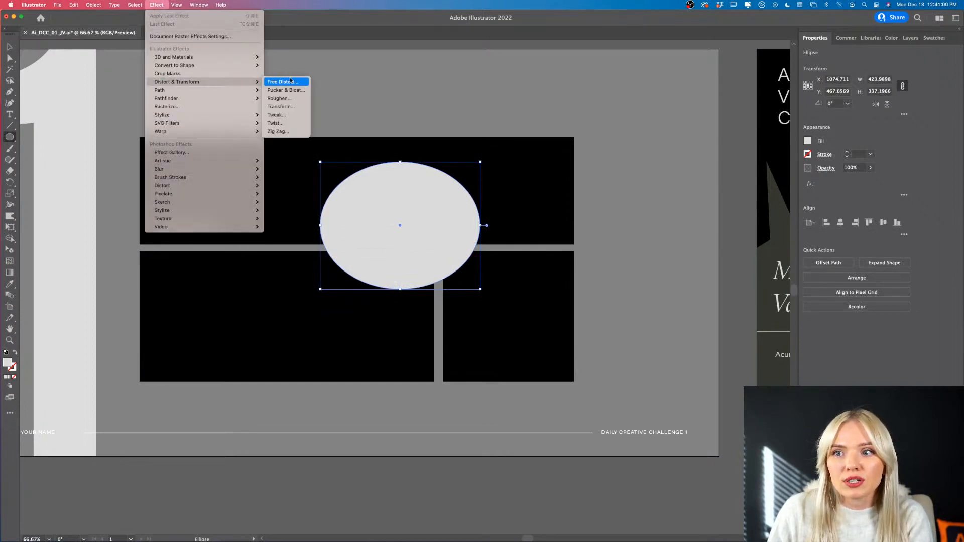
{"action": "left_click", "coordinate": [290, 99]}
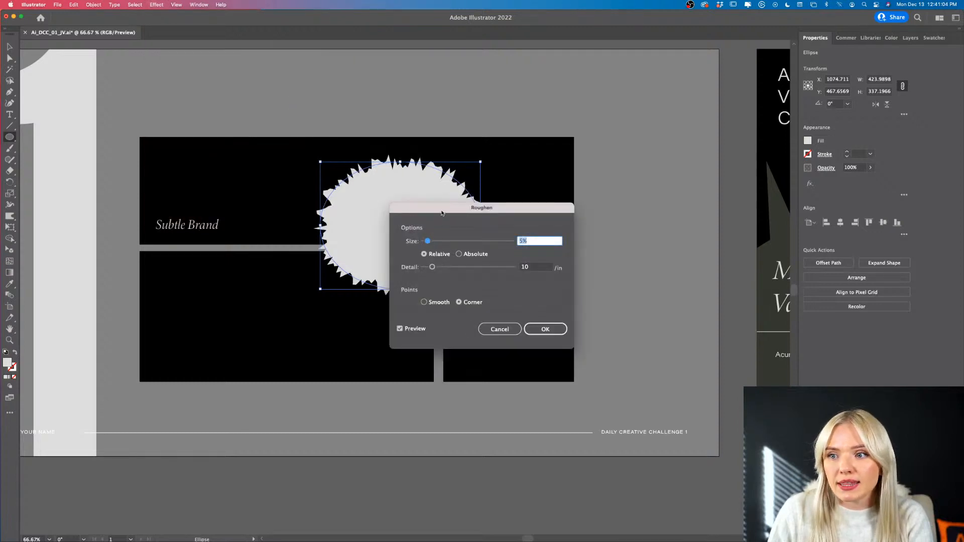
{"action": "left_click_drag", "start_coordinate": [442, 214], "coordinate": [539, 316]}
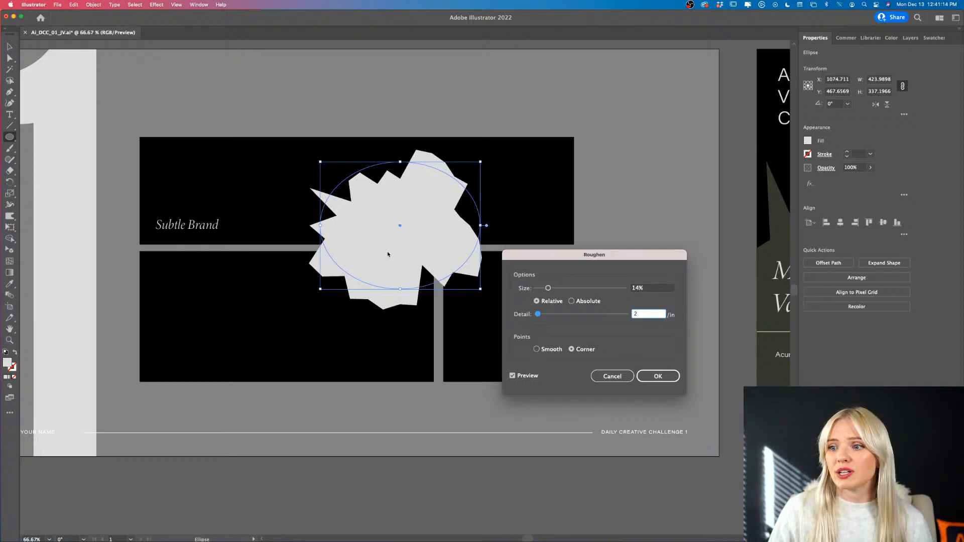
{"action": "left_click", "coordinate": [537, 350]}
{"action": "left_click", "coordinate": [572, 349]}
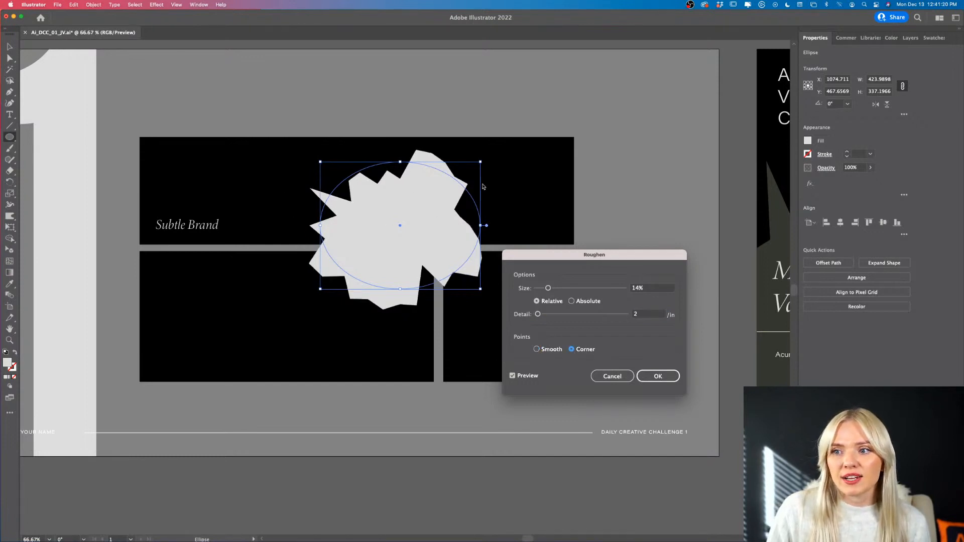
{"action": "left_click", "coordinate": [658, 377]}
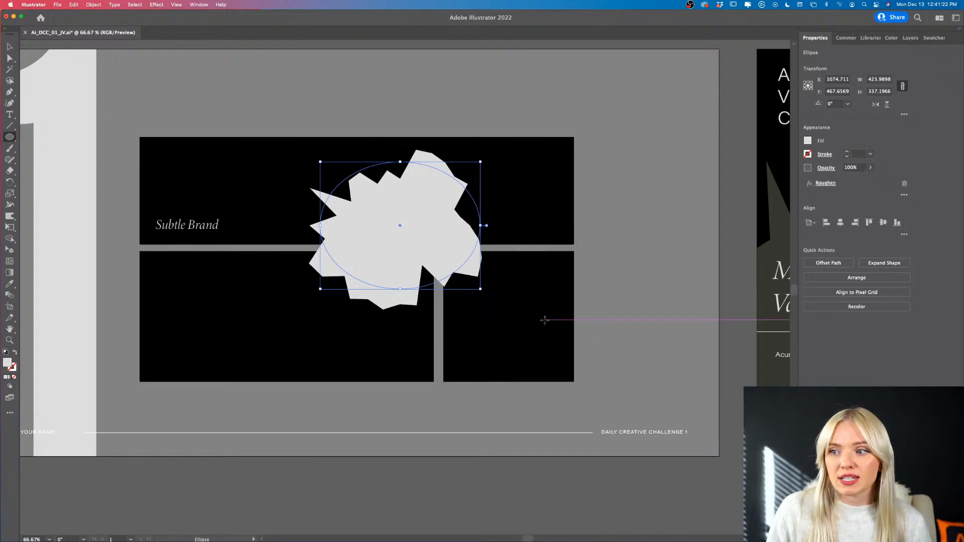
- Stretch the roughened ellipse to about 491 px high and move it toward the wide rectangle's right end
{"action": "key", "text": "v"}
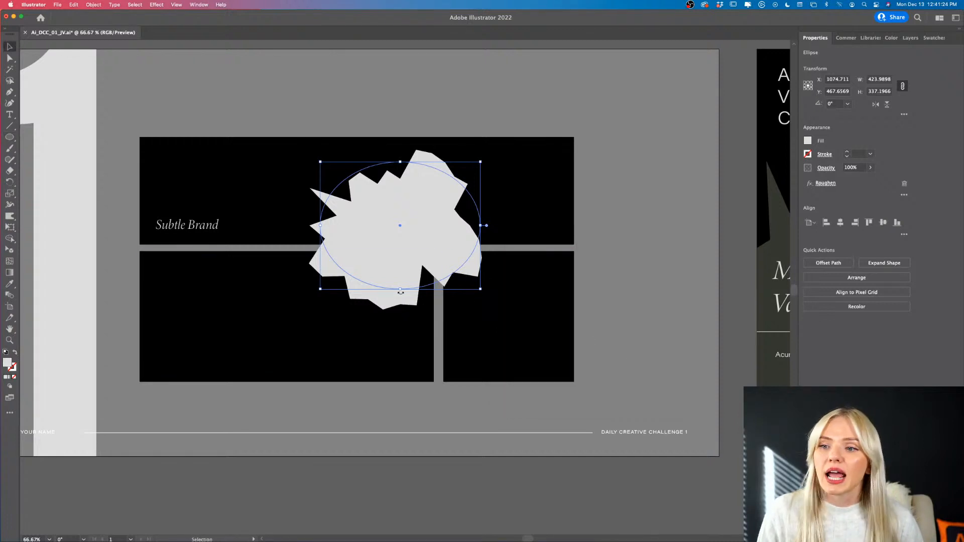
{"action": "left_click_drag", "start_coordinate": [401, 290], "coordinate": [275, 353]}
{"action": "left_click_drag", "start_coordinate": [369, 268], "coordinate": [444, 222]}
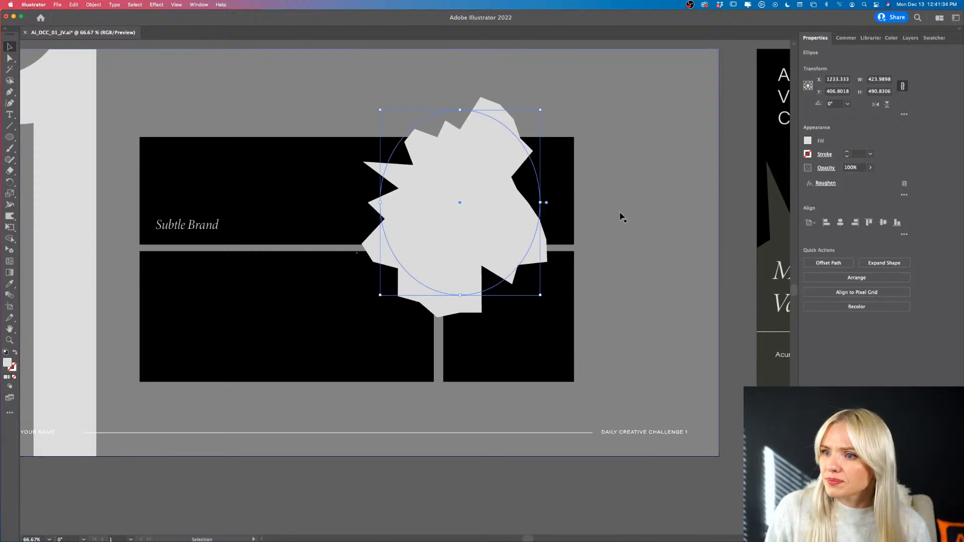
- Expand the appearance of the roughened ellipse into an editable path
{"action": "key", "text": "super+1"}
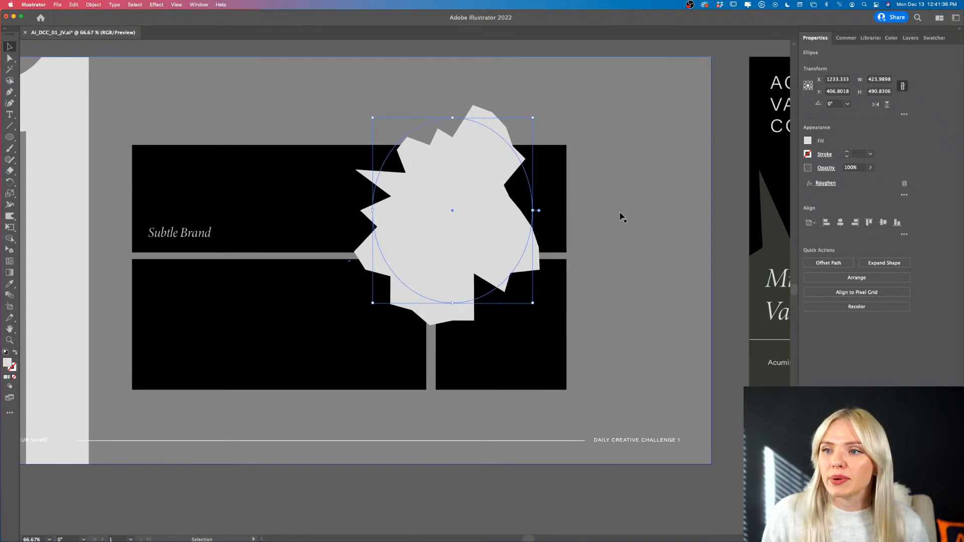
{"action": "scroll", "coordinate": [501, 221], "scroll_direction": "up", "scroll_amount": 2}
{"action": "scroll", "coordinate": [501, 221], "scroll_direction": "right", "scroll_amount": 2}
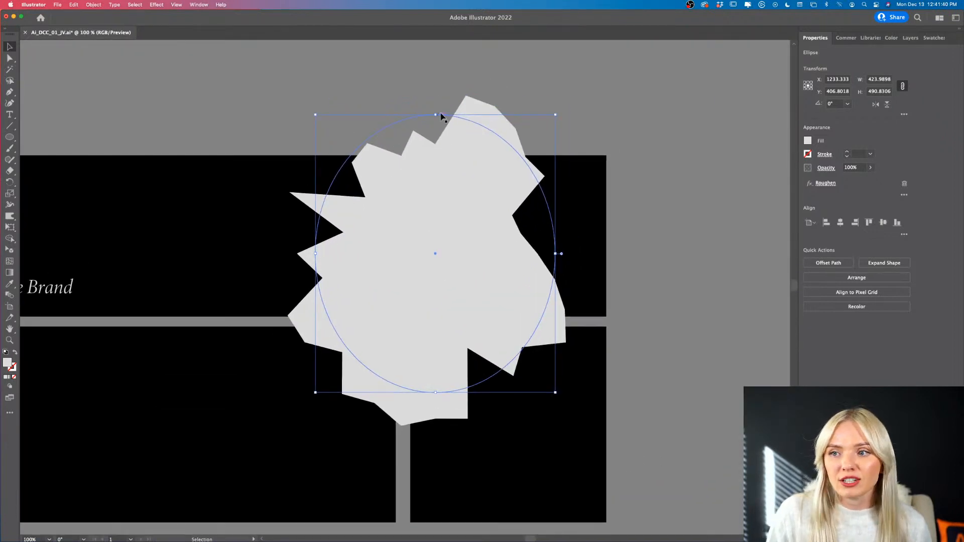
{"action": "left_click", "coordinate": [94, 5]}
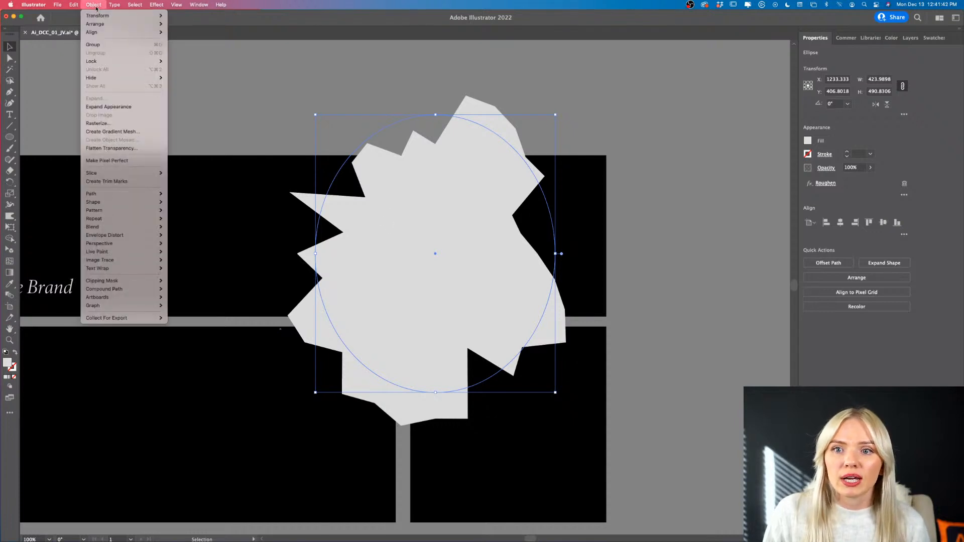
{"action": "left_click", "coordinate": [119, 107]}
- Reshape the starburst path by pulling anchor points on its upper-left and right edges outward into sharper spikes and adjusting their neighbouring points
{"action": "key", "text": "super+equal"}
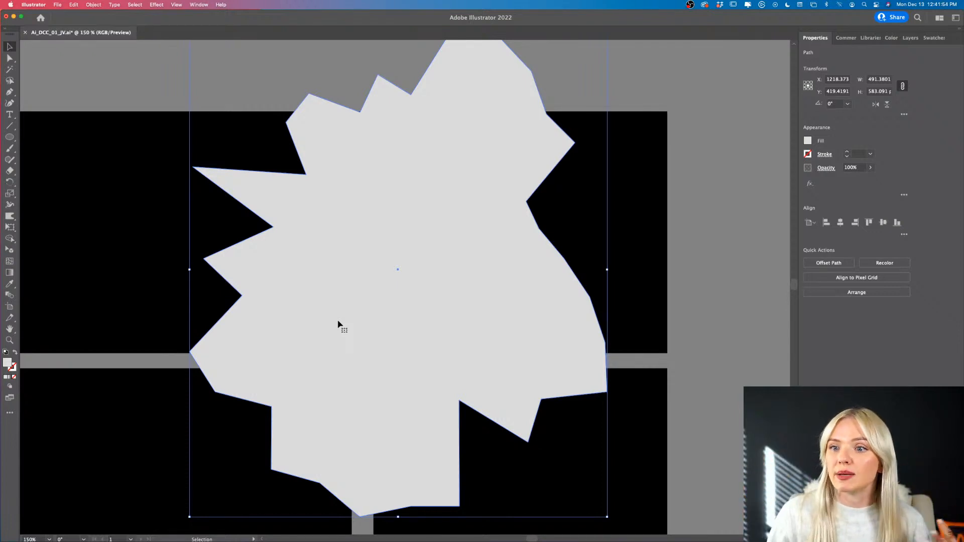
{"action": "left_click", "coordinate": [8, 58]}
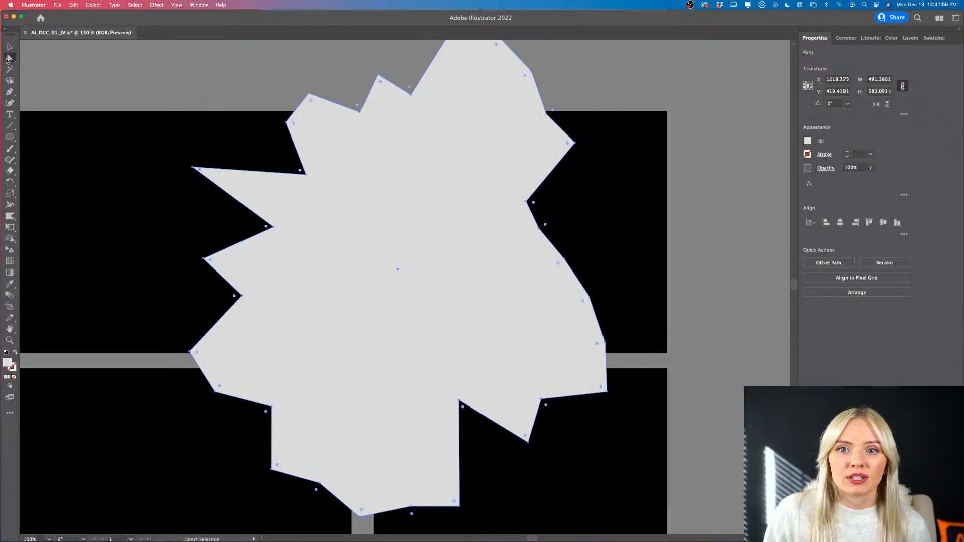
{"action": "left_click_drag", "start_coordinate": [309, 95], "coordinate": [310, 66]}
{"action": "left_click_drag", "start_coordinate": [362, 112], "coordinate": [361, 105]}
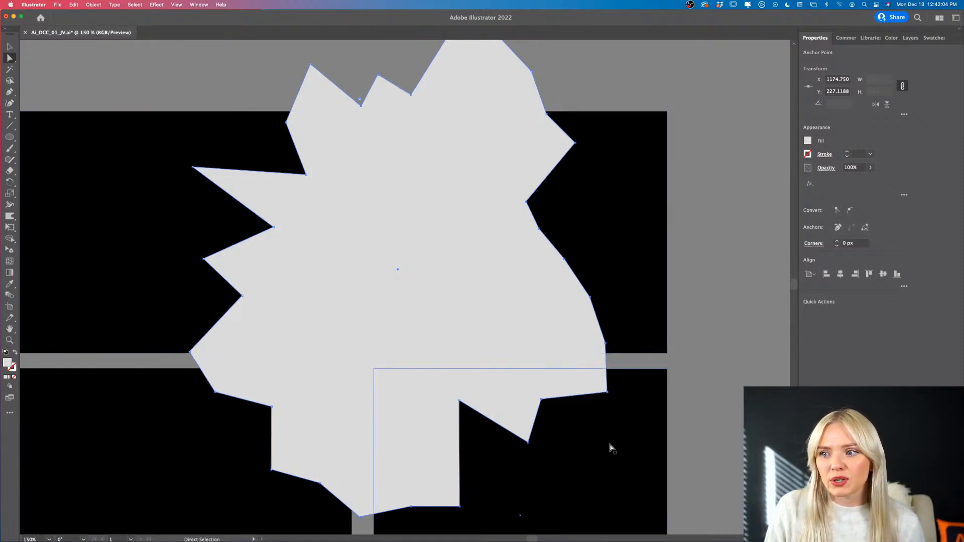
{"action": "scroll", "coordinate": [606, 283], "scroll_direction": "right", "scroll_amount": 3}
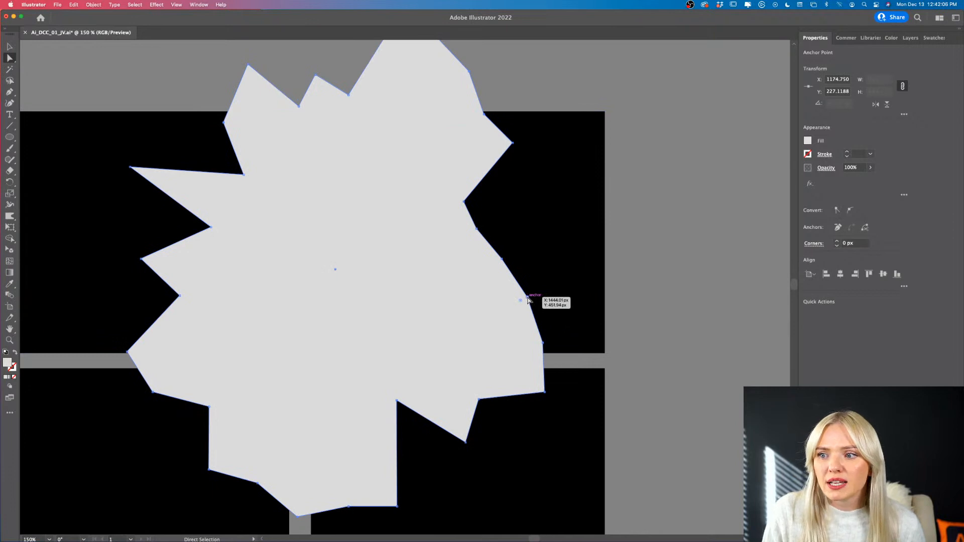
{"action": "left_click_drag", "start_coordinate": [527, 298], "coordinate": [558, 293]}
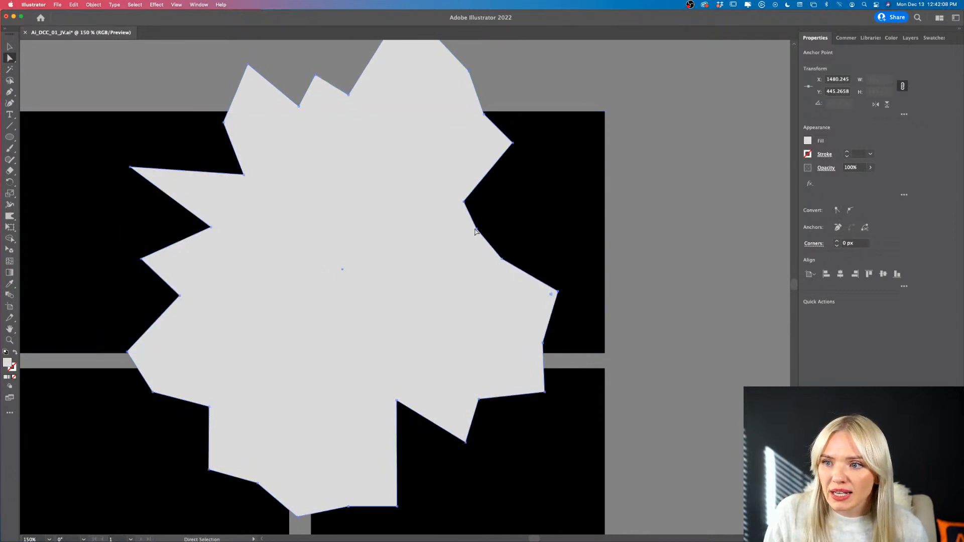
{"action": "left_click_drag", "start_coordinate": [475, 232], "coordinate": [468, 242]}
{"action": "left_click", "coordinate": [666, 251]}
- Select the whole starburst path and move it up and slightly left, to about X 1199, Y 311 px
{"action": "key", "text": "super+0"}
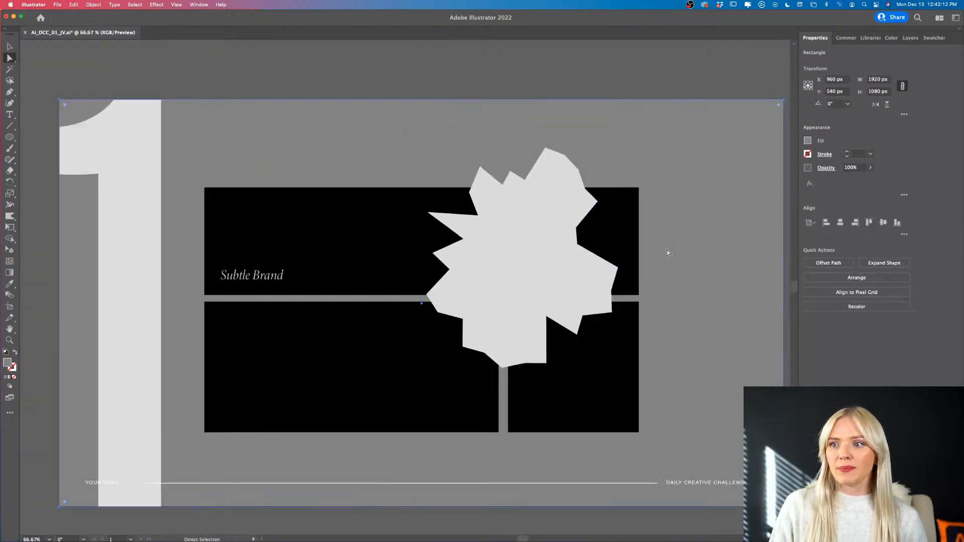
{"action": "scroll", "coordinate": [667, 253], "scroll_direction": "right", "scroll_amount": 4}
{"action": "left_click", "coordinate": [535, 65]}
{"action": "scroll", "coordinate": [535, 65], "scroll_direction": "right", "scroll_amount": 3}
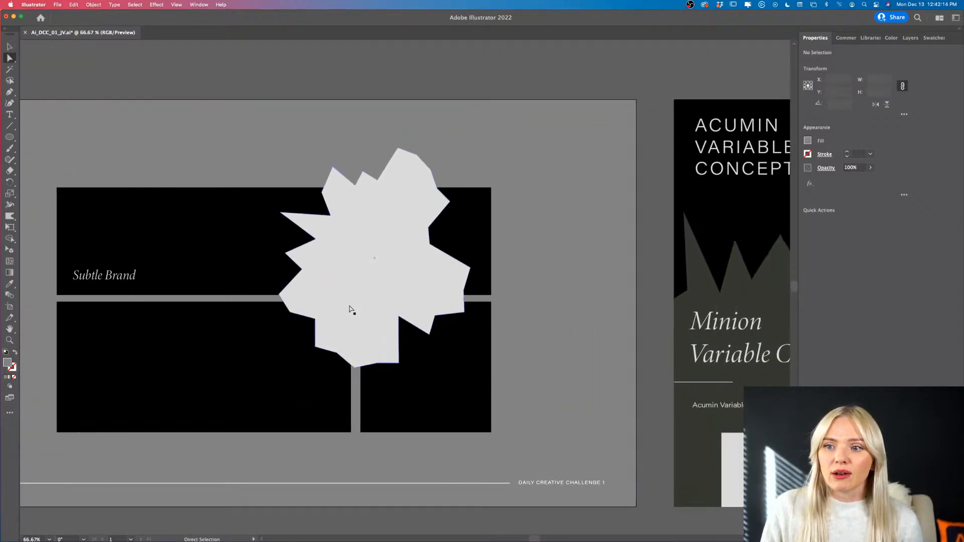
{"action": "left_click", "coordinate": [352, 310]}
{"action": "left_click", "coordinate": [11, 47]}
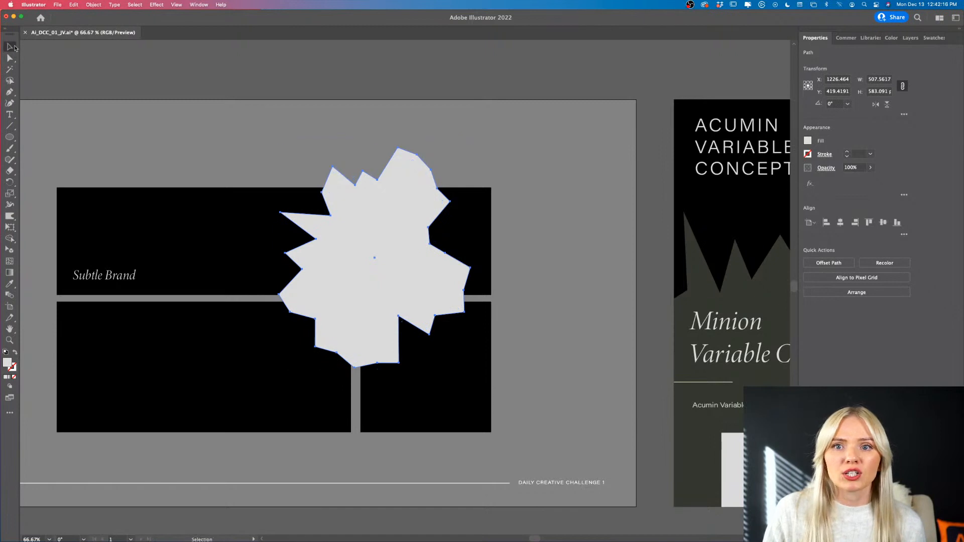
{"action": "left_click_drag", "start_coordinate": [363, 207], "coordinate": [353, 166]}
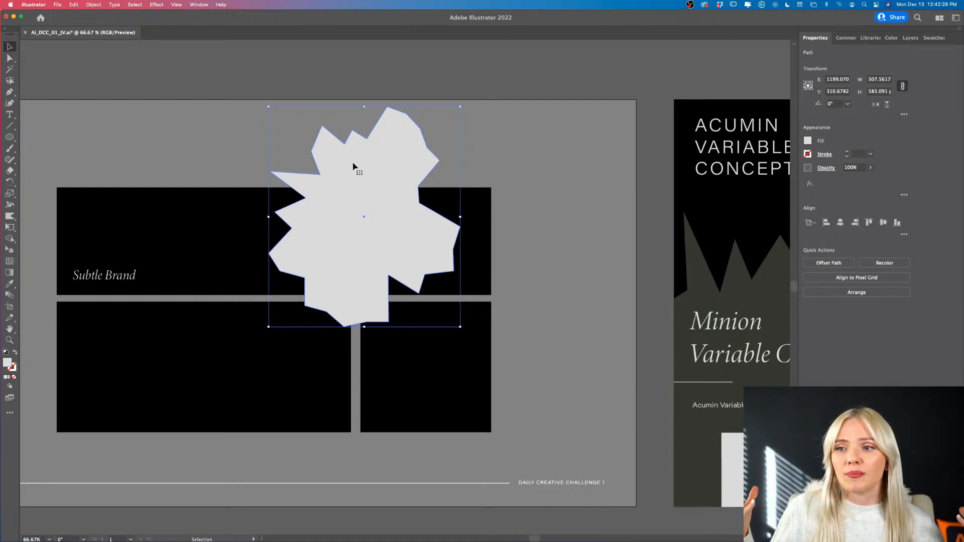
- Sample the style guide's dark olive swatch with the Eyedropper to fill the starburst
{"action": "scroll", "coordinate": [354, 167], "scroll_direction": "right", "scroll_amount": 5}
{"action": "scroll", "coordinate": [354, 167], "scroll_direction": "down", "scroll_amount": 1}
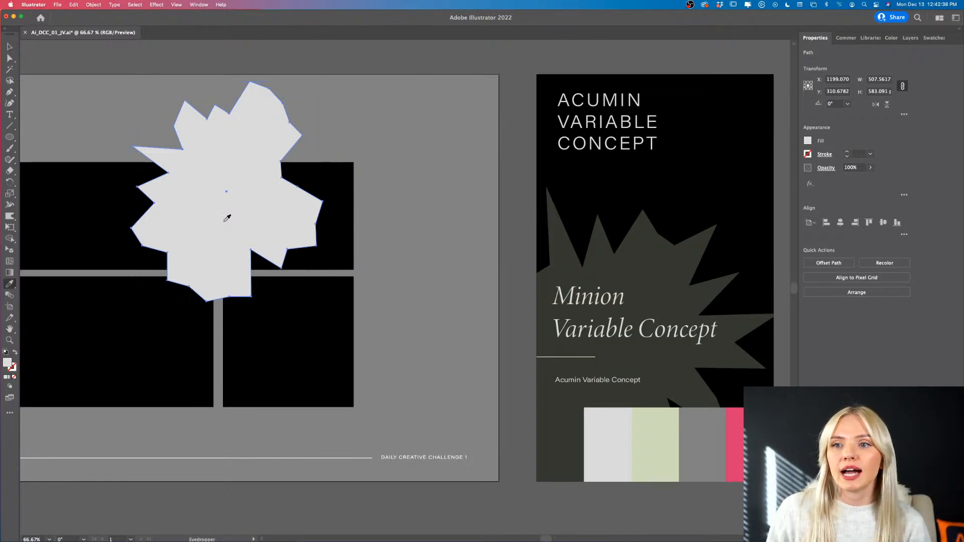
{"action": "key", "text": "i"}
{"action": "left_click", "coordinate": [565, 418]}
{"action": "scroll", "coordinate": [567, 419], "scroll_direction": "left", "scroll_amount": 1}
{"action": "scroll", "coordinate": [568, 416], "scroll_direction": "left", "scroll_amount": 10}
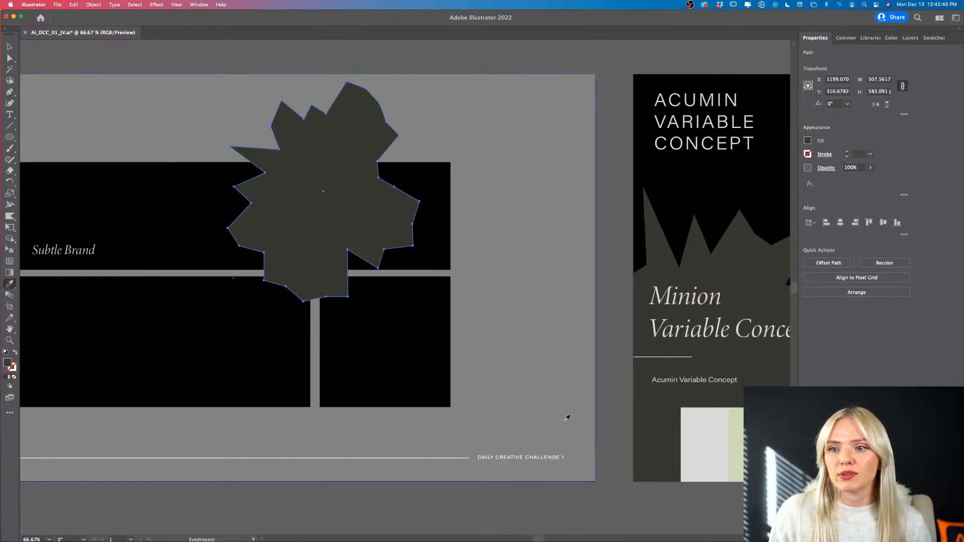
- Move the starburst left to about X 873, Y 331 px, just clear of the Subtle Brand text, and deselect it
{"action": "key", "text": "v"}
{"action": "left_click_drag", "start_coordinate": [501, 207], "coordinate": [356, 215]}
{"action": "scroll", "coordinate": [312, 211], "scroll_direction": "up", "scroll_amount": 2}
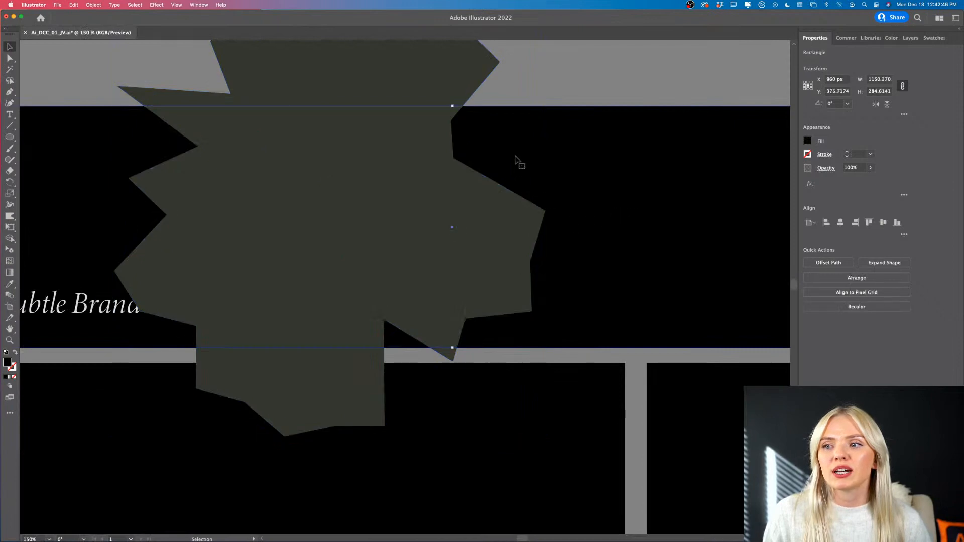
{"action": "left_click", "coordinate": [517, 210]}
{"action": "scroll", "coordinate": [518, 211], "scroll_direction": "down", "scroll_amount": 2}
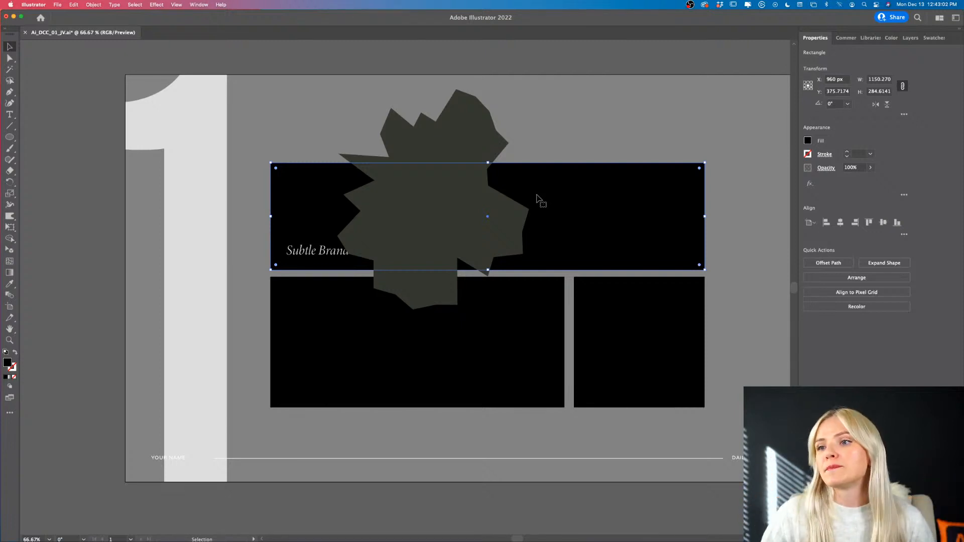
{"action": "scroll", "coordinate": [537, 199], "scroll_direction": "right", "scroll_amount": 3}
{"action": "left_click_drag", "start_coordinate": [431, 225], "coordinate": [453, 227]}
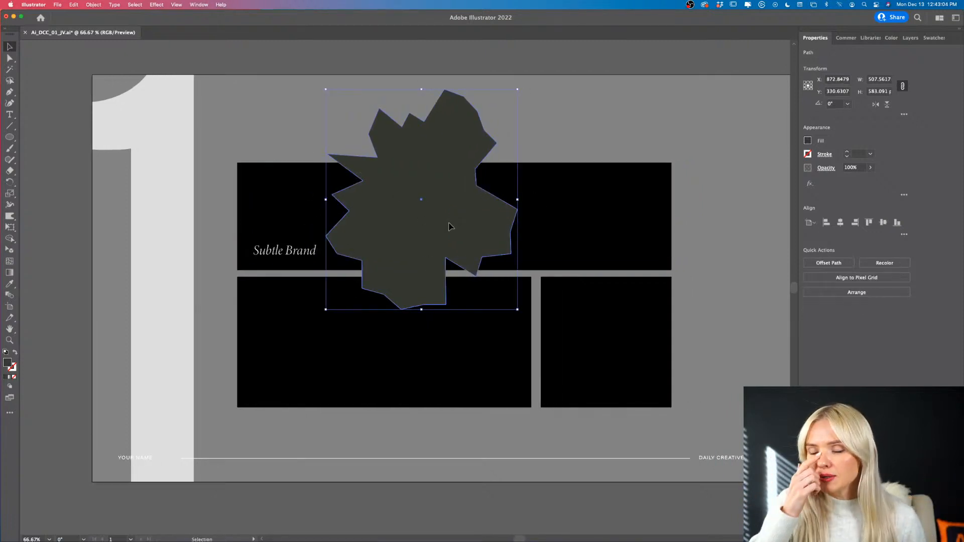
{"action": "left_click", "coordinate": [123, 136]}
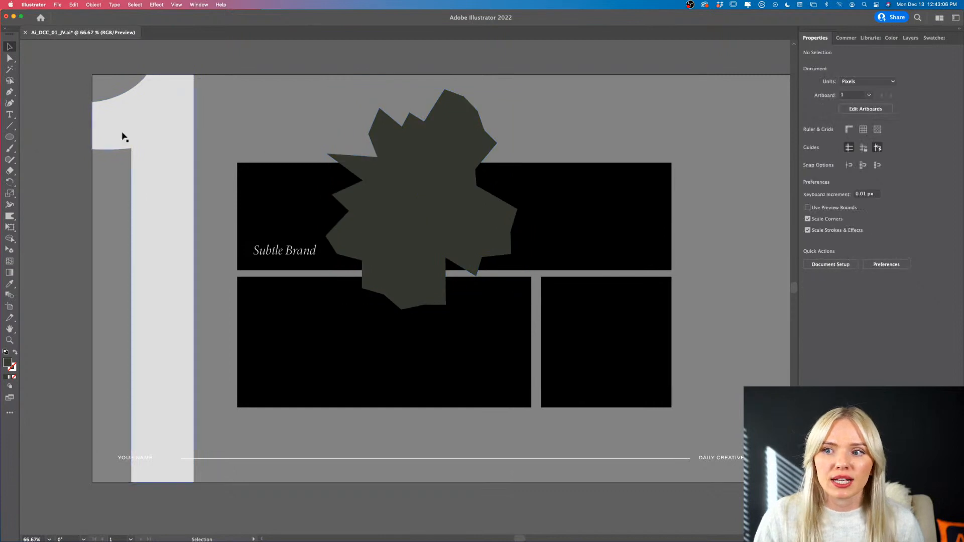
- Create a text area about 693 by 191 px across the starburst and replace its placeholder with "BE BOLD>"
{"action": "left_click", "coordinate": [10, 115]}
{"action": "left_click_drag", "start_coordinate": [292, 170], "coordinate": [553, 242]}
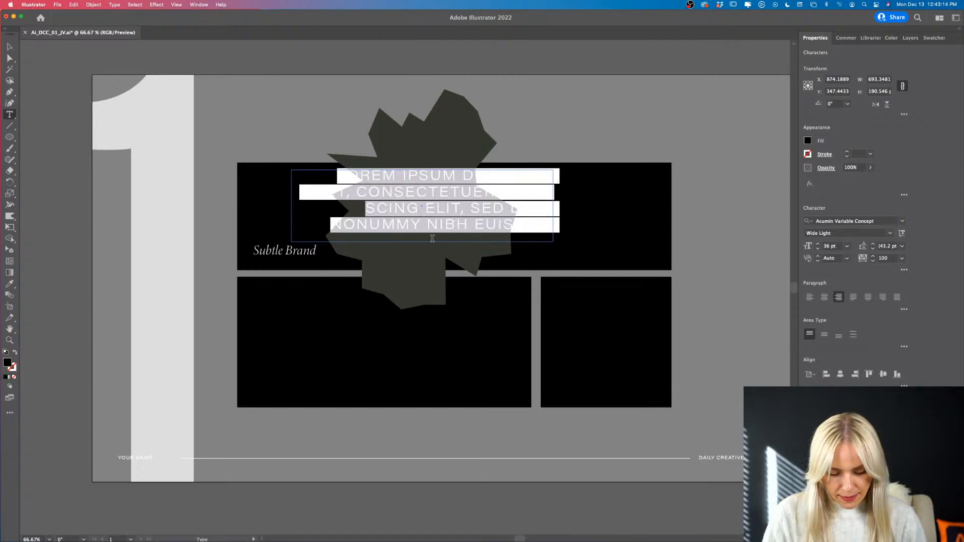
{"action": "key", "text": "BackSpace"}
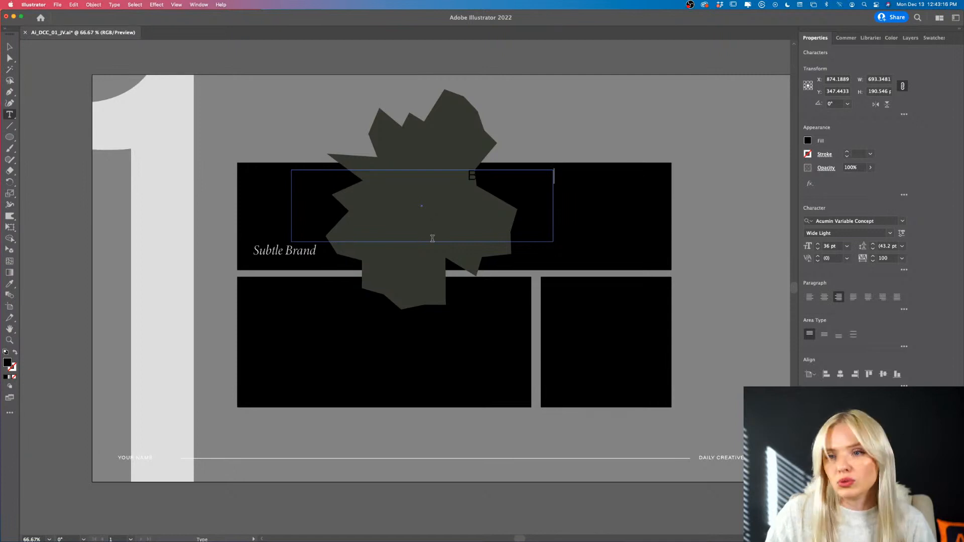
- Set the fill of the whole "BE BOLD>" text to white, FFFFFF
{"action": "left_click_drag", "start_coordinate": [464, 176], "coordinate": [597, 172]}
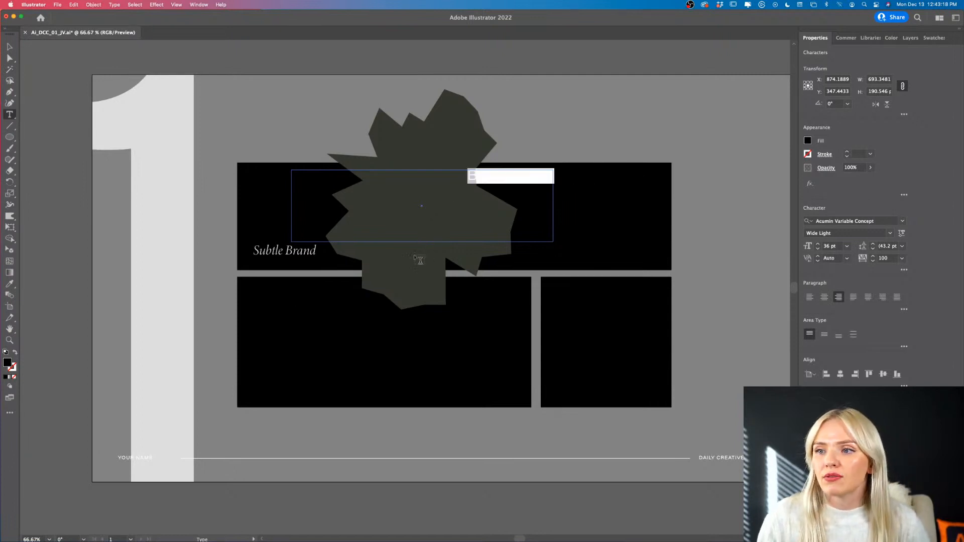
{"action": "double_click", "coordinate": [9, 363]}
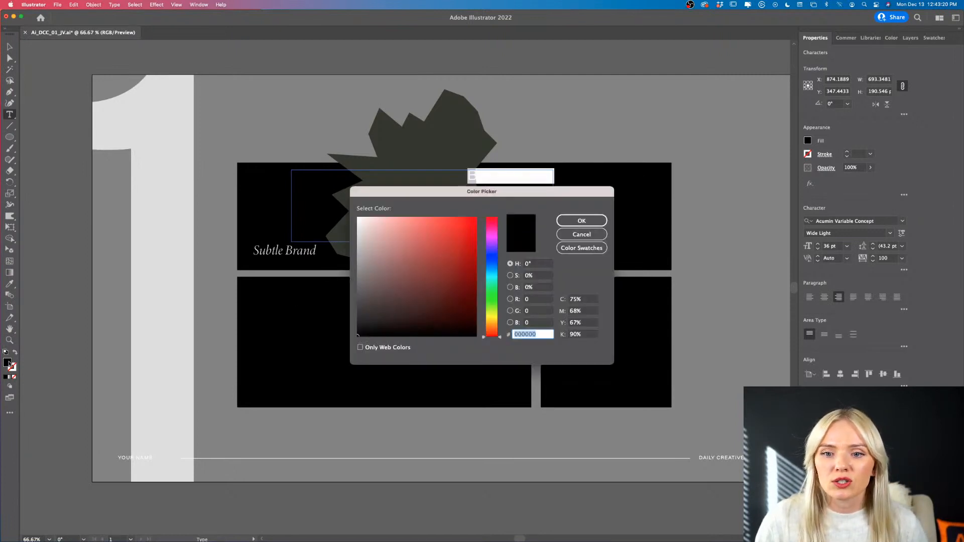
{"action": "type", "text": "FFFFFF"}
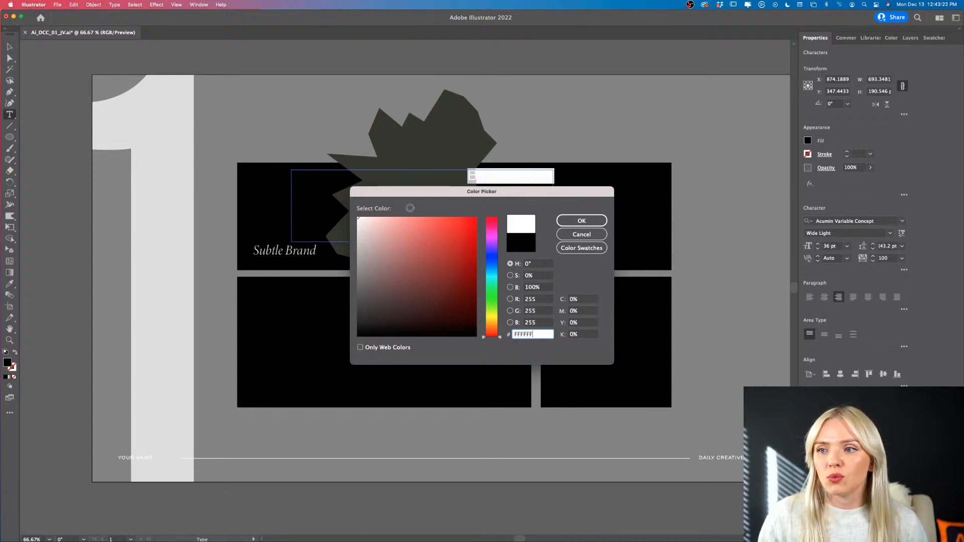
{"action": "left_click", "coordinate": [592, 222]}
{"action": "left_click", "coordinate": [558, 182]}
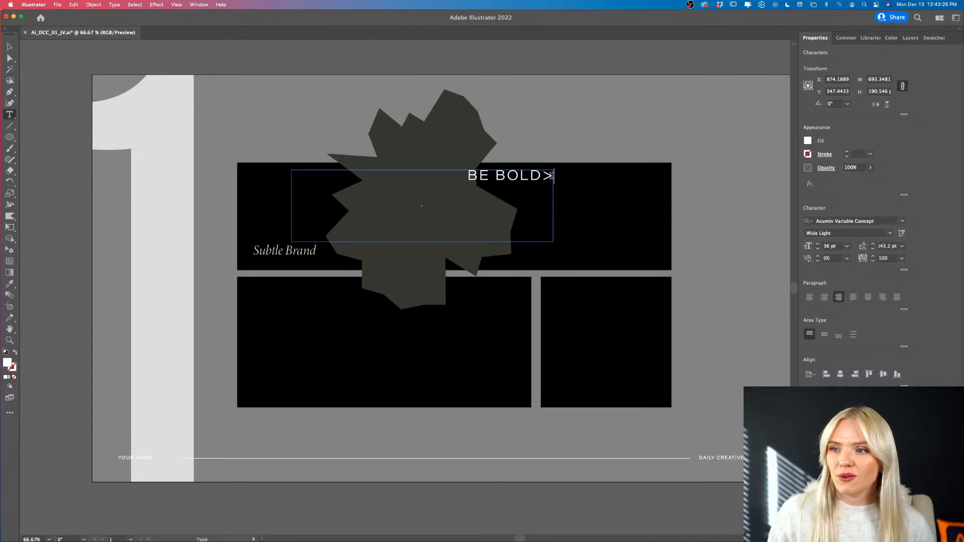
- Insert a space before the ">" so the text reads "BE BOLD >", and finish editing it
{"action": "scroll", "coordinate": [579, 183], "scroll_direction": "up", "scroll_amount": 2}
{"action": "left_click_drag", "start_coordinate": [496, 165], "coordinate": [521, 163]}
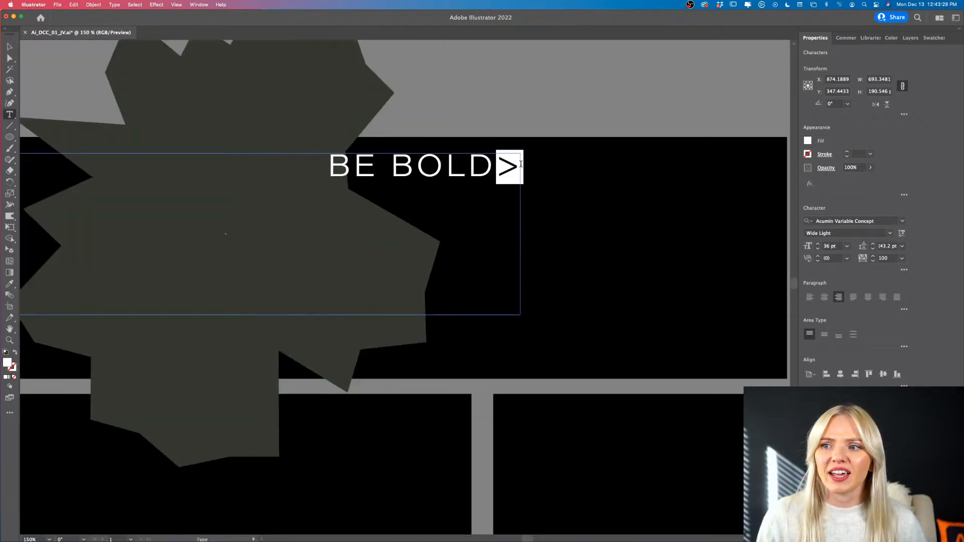
{"action": "left_click", "coordinate": [497, 169]}
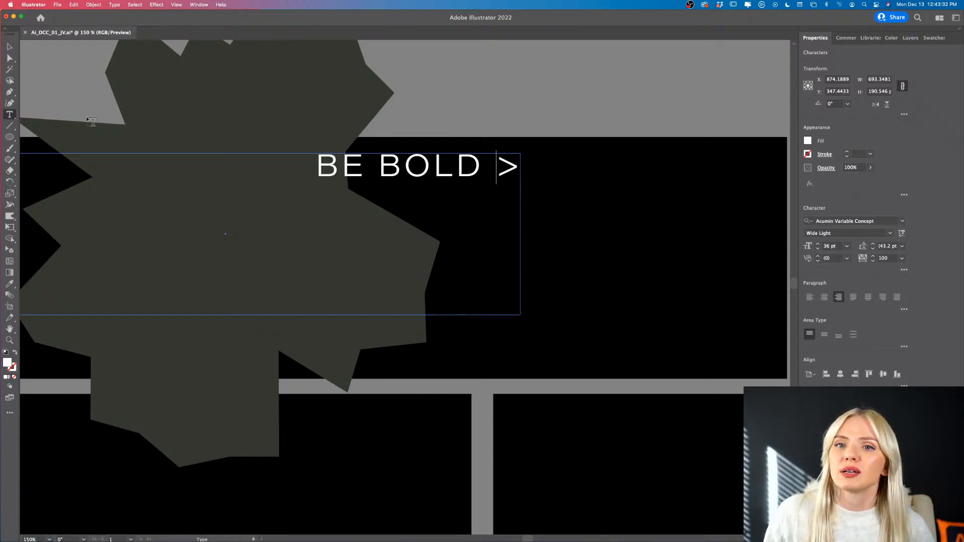
{"action": "key", "text": "Escape"}
- Left-align the BE BOLD text and move it above Subtle Brand, matching its left edge, to about X 773, Y 376 px
{"action": "key", "text": "super+minus"}
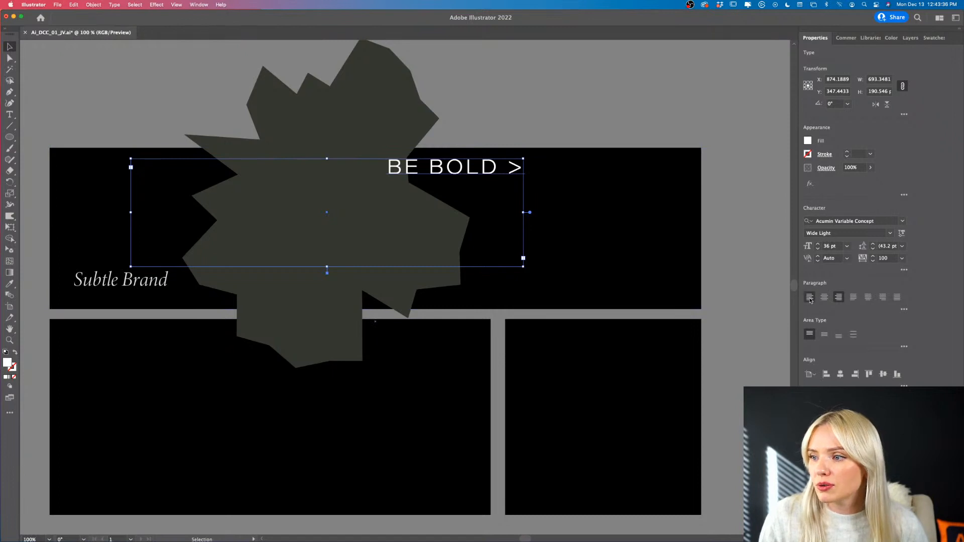
{"action": "left_click", "coordinate": [810, 296]}
{"action": "left_click_drag", "start_coordinate": [184, 177], "coordinate": [133, 192]}
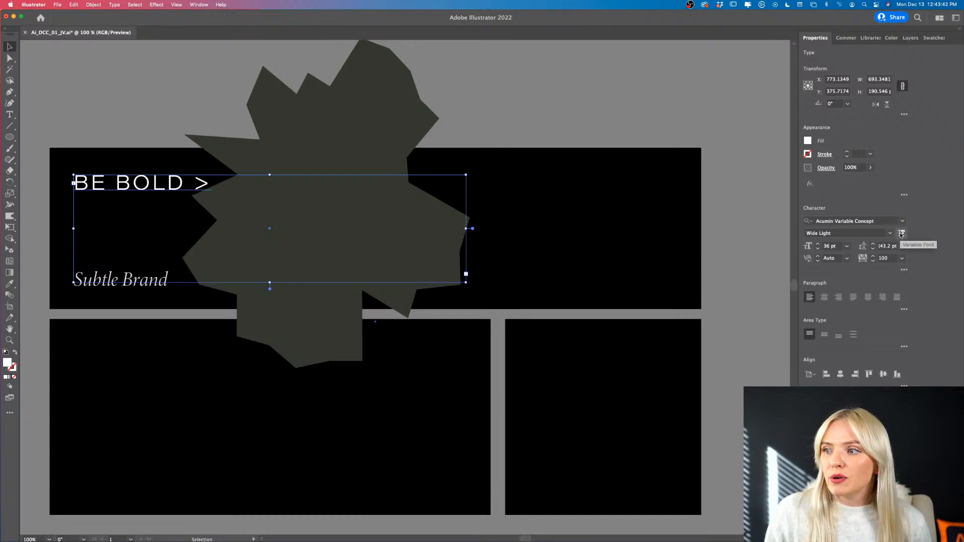
- Raise the BE BOLD text's variable font weight to 740 and set its font size to 72 pt
{"action": "left_click", "coordinate": [902, 234]}
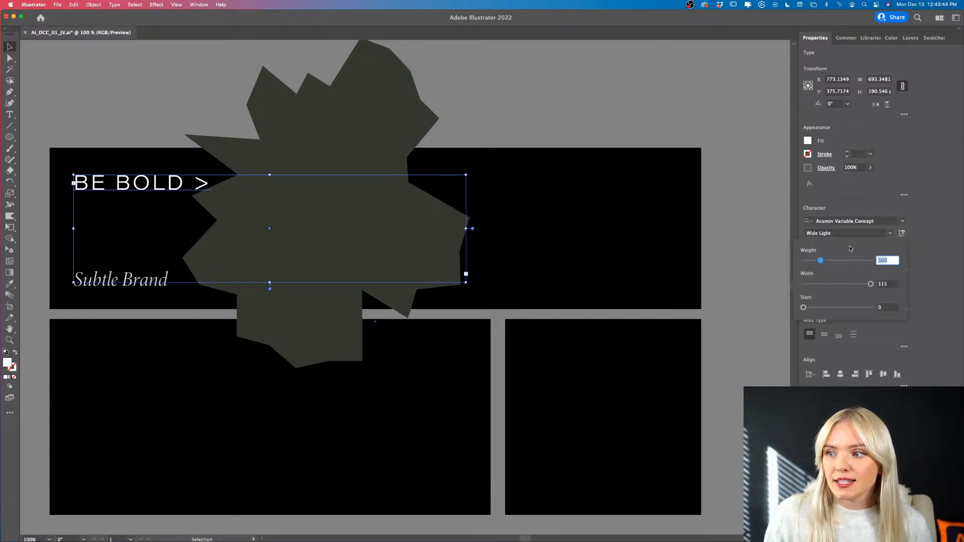
{"action": "left_click_drag", "start_coordinate": [822, 264], "coordinate": [858, 261]}
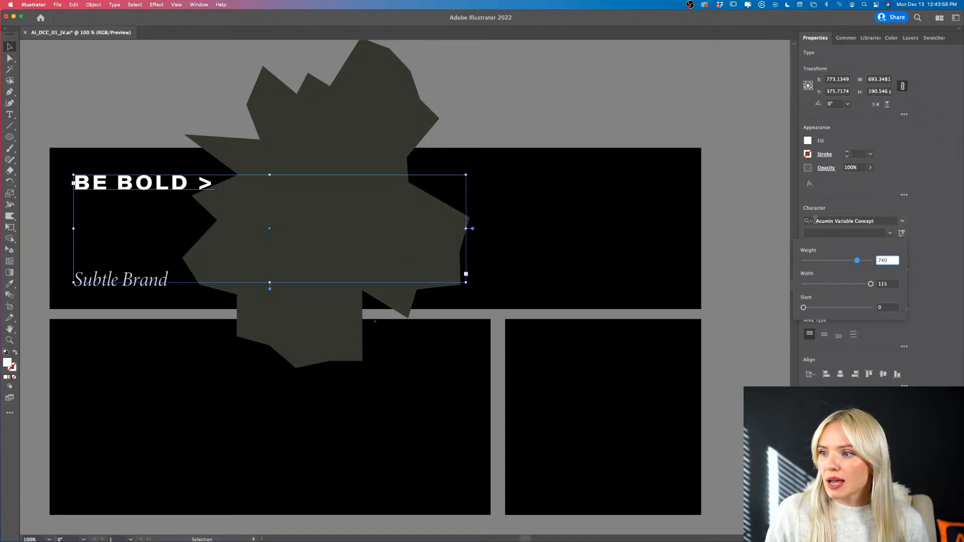
{"action": "left_click", "coordinate": [834, 203]}
{"action": "left_click", "coordinate": [847, 247]}
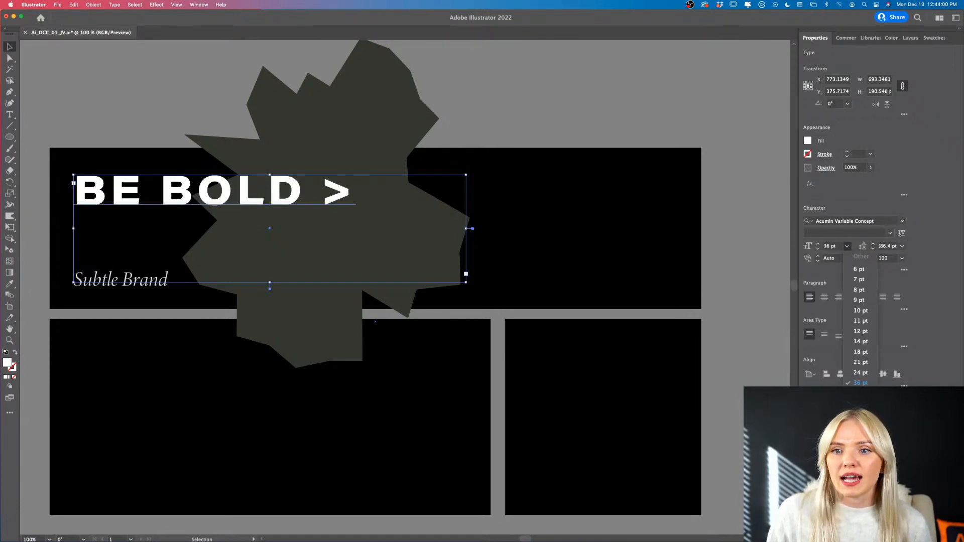
{"action": "left_click", "coordinate": [861, 414]}
- Shorten the BE BOLD text frame from its lower edge to about 104 px high, delete the ">" from the text and deselect it
{"action": "left_click_drag", "start_coordinate": [269, 285], "coordinate": [333, 206]}
{"action": "key", "text": "super+minus"}
{"action": "key", "text": "t"}
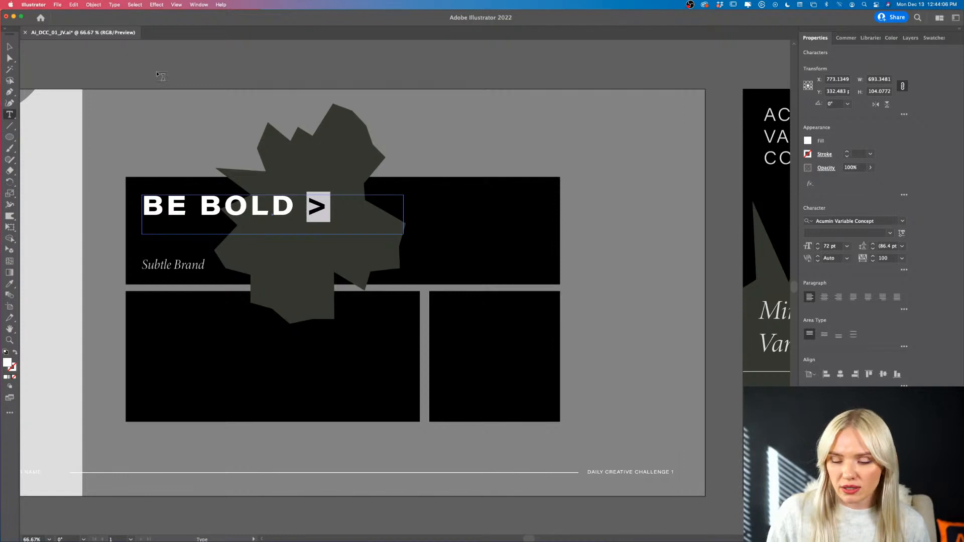
{"action": "key", "text": "BackSpace"}
{"action": "type", "text": "."}
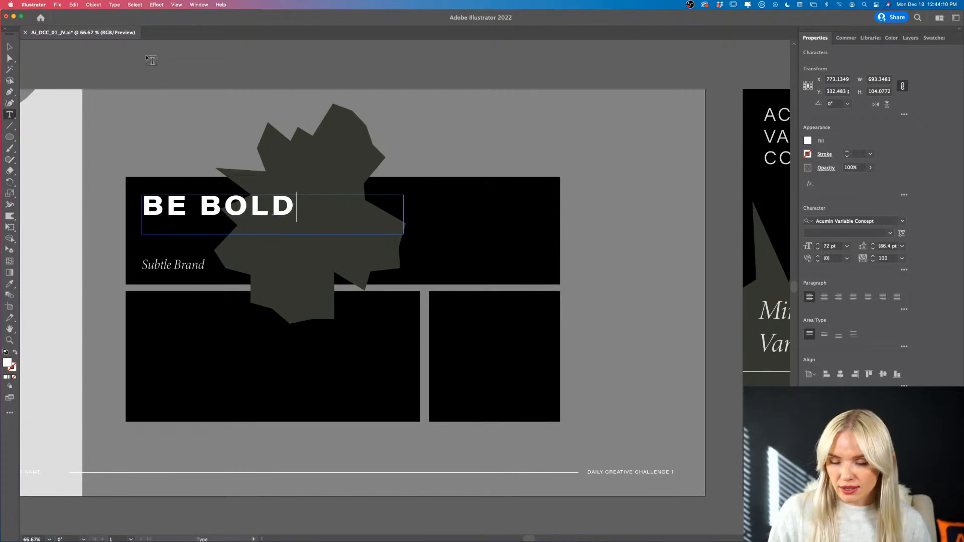
{"action": "left_click", "coordinate": [10, 46]}
{"action": "left_click", "coordinate": [179, 134]}
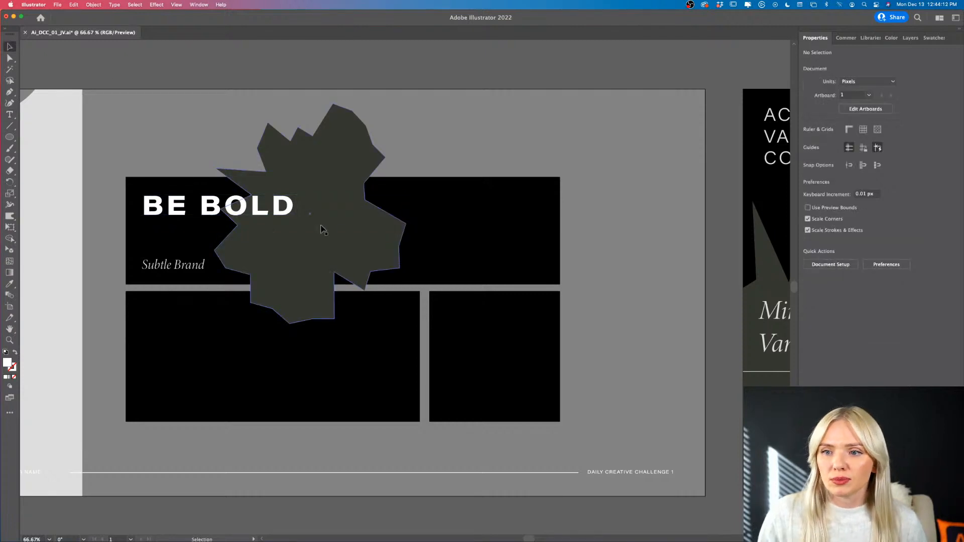
- Move the starburst slightly down and right behind the text, to about X 879, Y 372 px
{"action": "left_click_drag", "start_coordinate": [322, 230], "coordinate": [353, 236]}
{"action": "left_click_drag", "start_coordinate": [303, 292], "coordinate": [306, 307]}
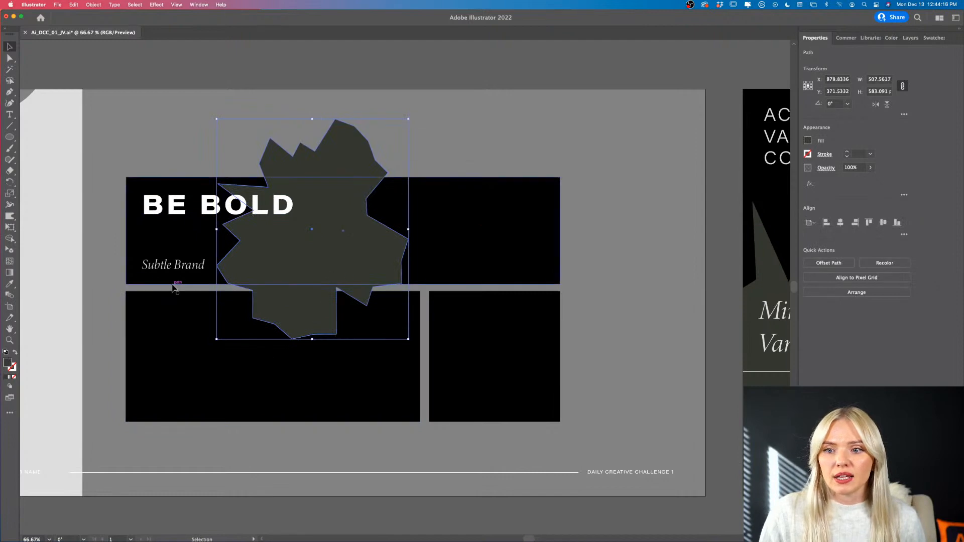
{"action": "scroll", "coordinate": [174, 287], "scroll_direction": "up", "scroll_amount": 5}
{"action": "scroll", "coordinate": [279, 307], "scroll_direction": "down", "scroll_amount": 8}
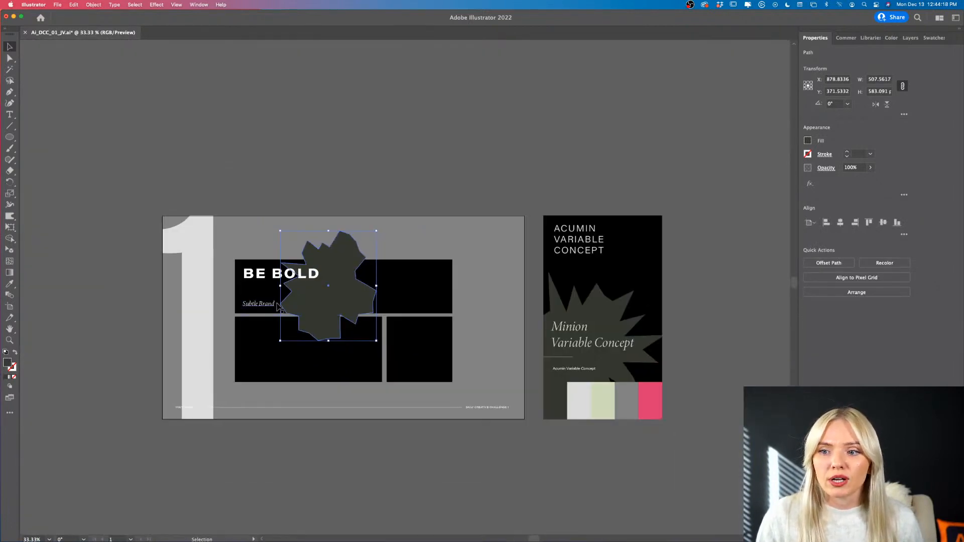
- Duplicate the Subtle Brand text straight above itself and replace the copy's text with the ® symbol
{"action": "scroll", "coordinate": [277, 308], "scroll_direction": "up", "scroll_amount": 6}
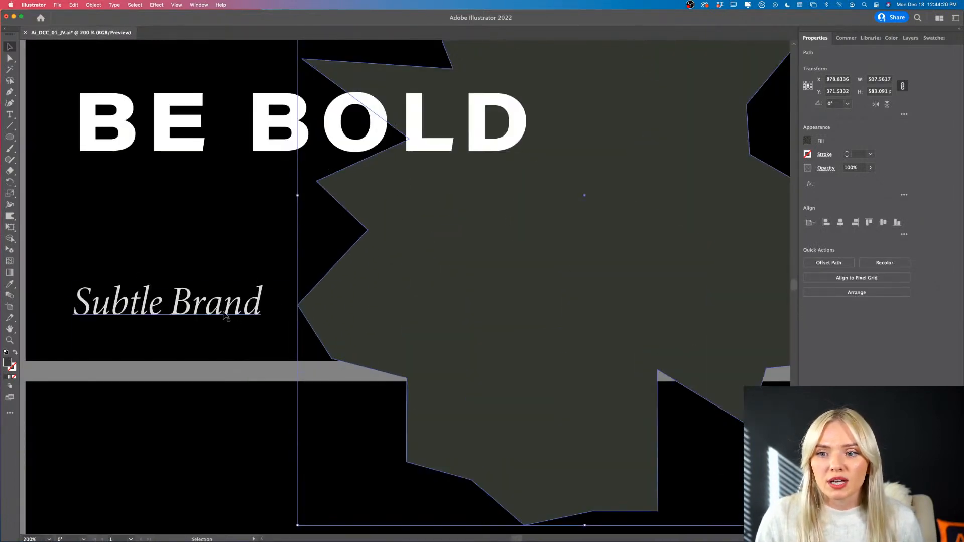
{"action": "left_click_drag", "start_coordinate": [225, 315], "coordinate": [224, 261]}
{"action": "double_click", "coordinate": [224, 261]}
{"action": "key", "text": "super+a"}
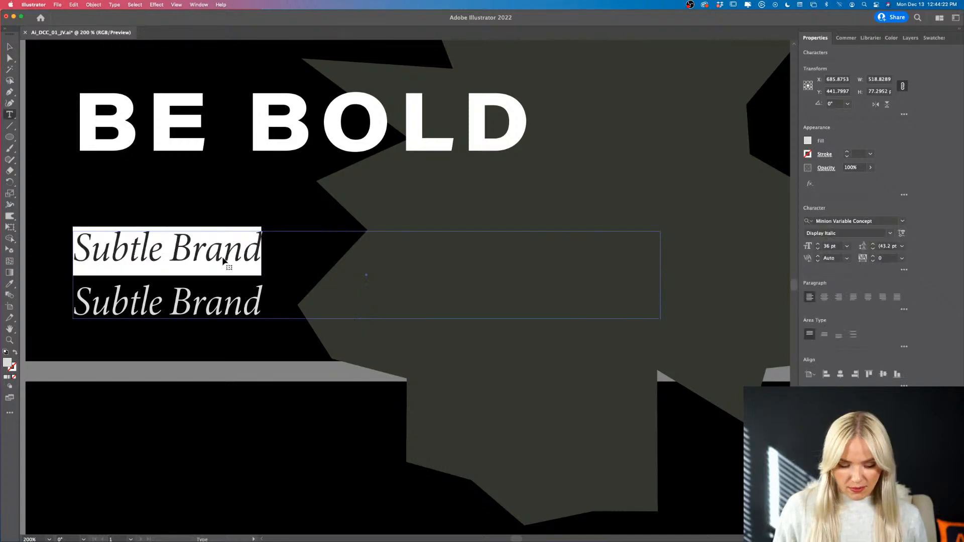
{"action": "type", "text": "®"}
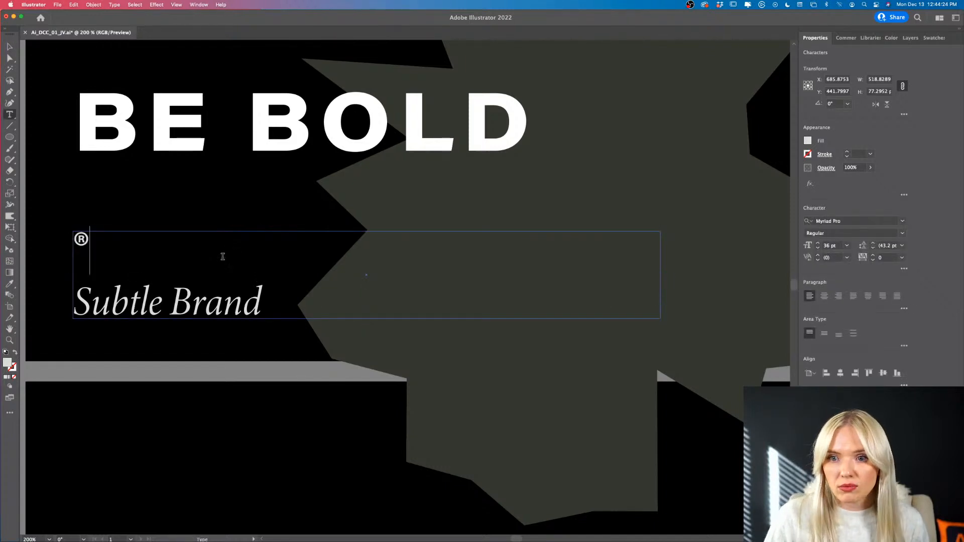
- Convert the ® text to outlines and move it just right of the Subtle Brand text
{"action": "key", "text": "Escape"}
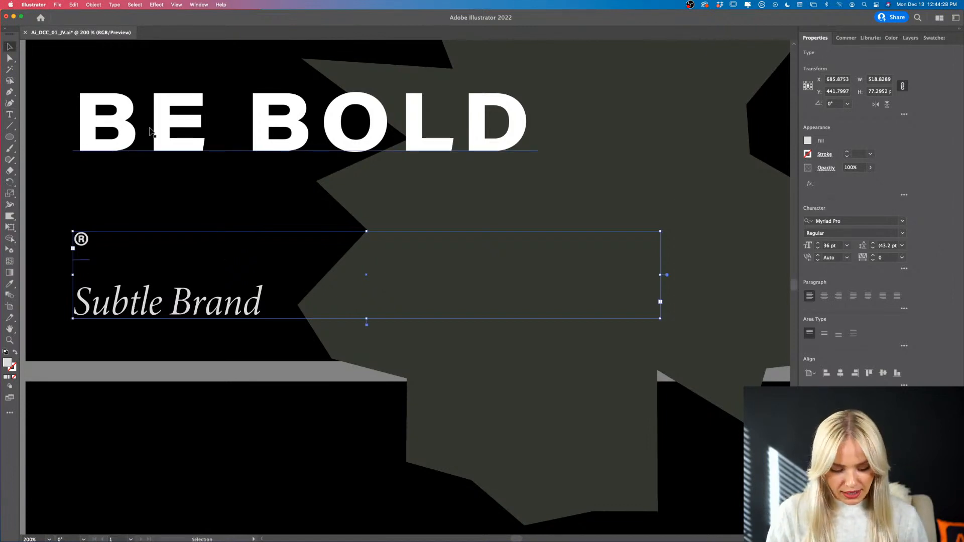
{"action": "key", "text": "shift+super+o"}
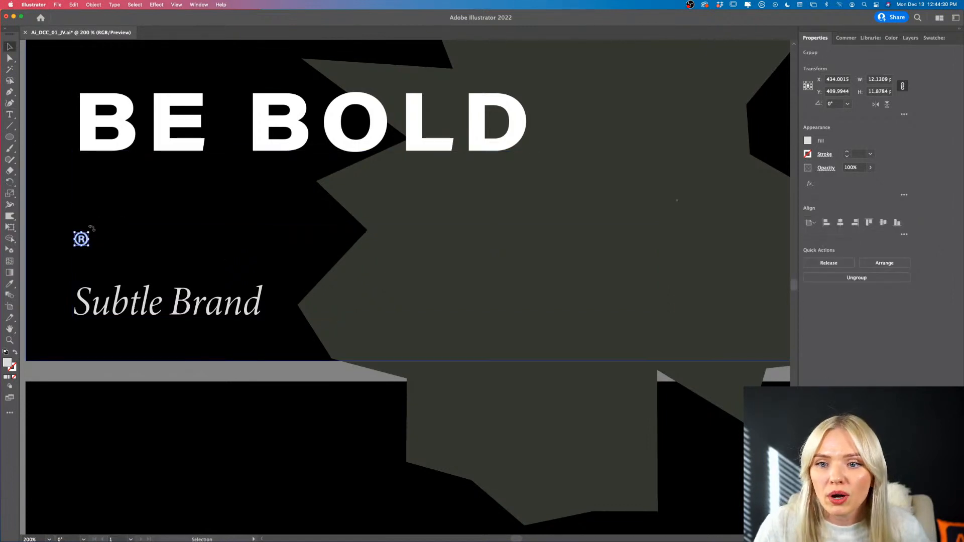
{"action": "left_click_drag", "start_coordinate": [84, 242], "coordinate": [277, 292]}
- Scale the ® down to about 4.3 px wide, place it at the upper-right end of Subtle Brand and deselect it
{"action": "scroll", "coordinate": [275, 291], "scroll_direction": "up", "scroll_amount": 5}
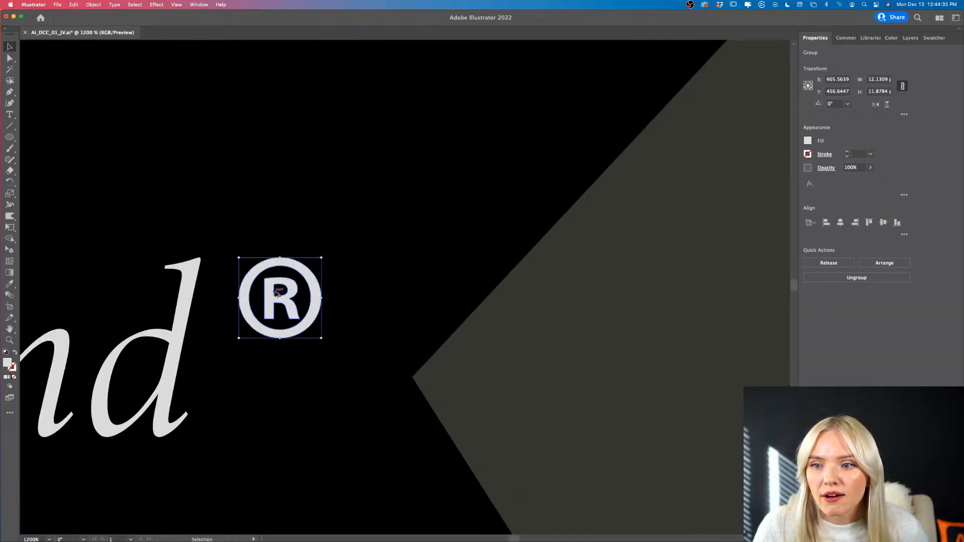
{"action": "left_click_drag", "start_coordinate": [322, 258], "coordinate": [257, 313]}
{"action": "scroll", "coordinate": [256, 313], "scroll_direction": "down", "scroll_amount": 5}
{"action": "scroll", "coordinate": [521, 312], "scroll_direction": "left", "scroll_amount": 4}
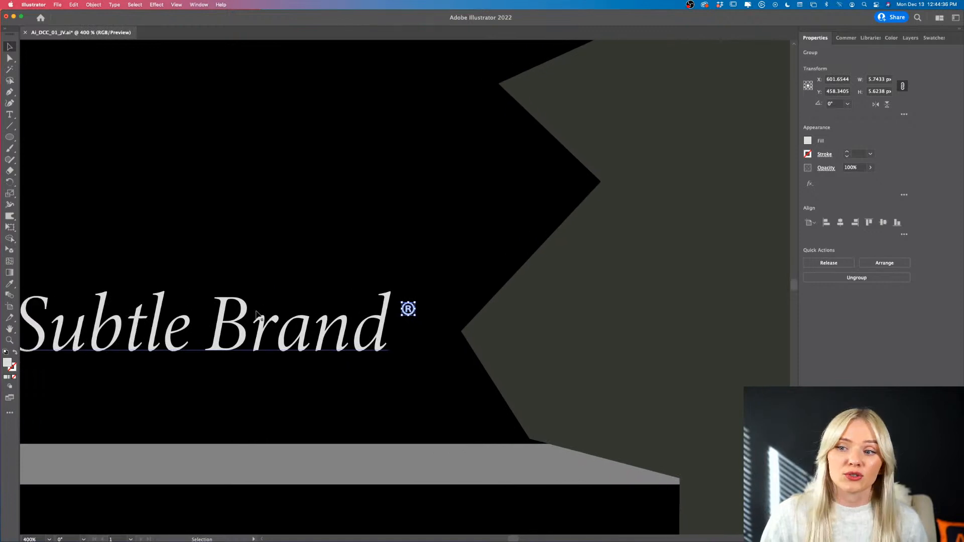
{"action": "left_click_drag", "start_coordinate": [470, 316], "coordinate": [459, 296]}
{"action": "key", "text": "super+z"}
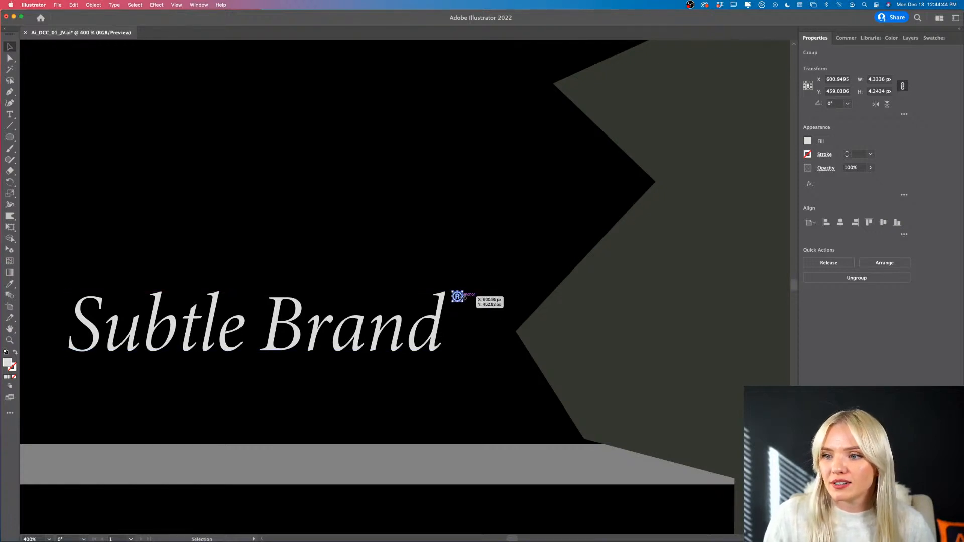
{"action": "key", "text": "super+0"}
{"action": "left_click", "coordinate": [278, 312]}
{"action": "scroll", "coordinate": [233, 312], "scroll_direction": "right", "scroll_amount": 3}
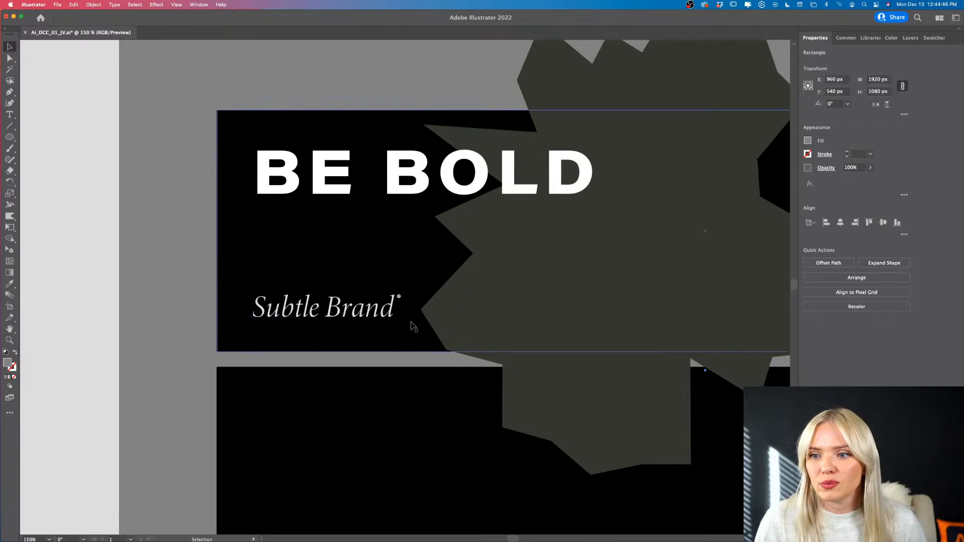
- Tighten the tracking of the Subtle Brand text to -75 and deselect it
{"action": "scroll", "coordinate": [412, 324], "scroll_direction": "up", "scroll_amount": 3}
{"action": "scroll", "coordinate": [412, 324], "scroll_direction": "left", "scroll_amount": 5}
{"action": "left_click", "coordinate": [405, 304]}
{"action": "scroll", "coordinate": [405, 303], "scroll_direction": "left", "scroll_amount": 2}
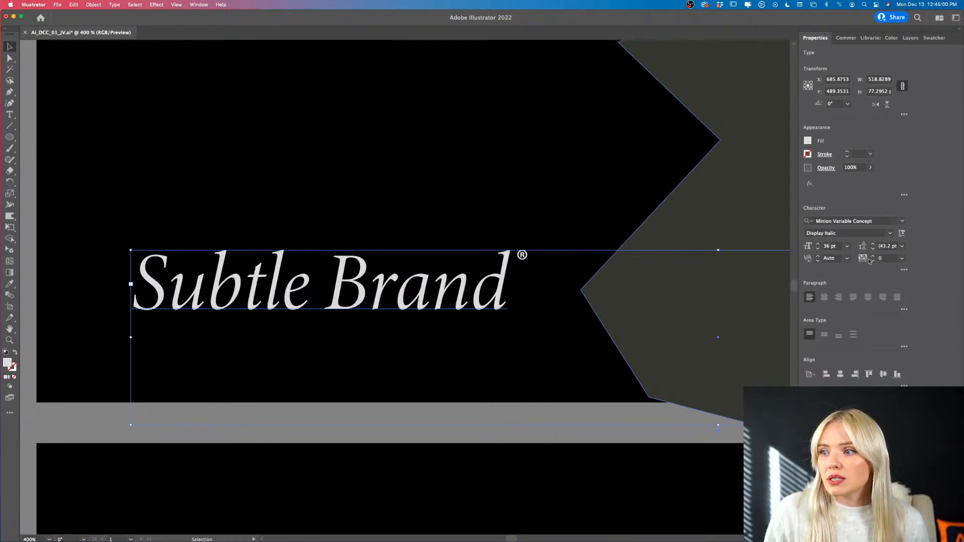
{"action": "left_click", "coordinate": [902, 258]}
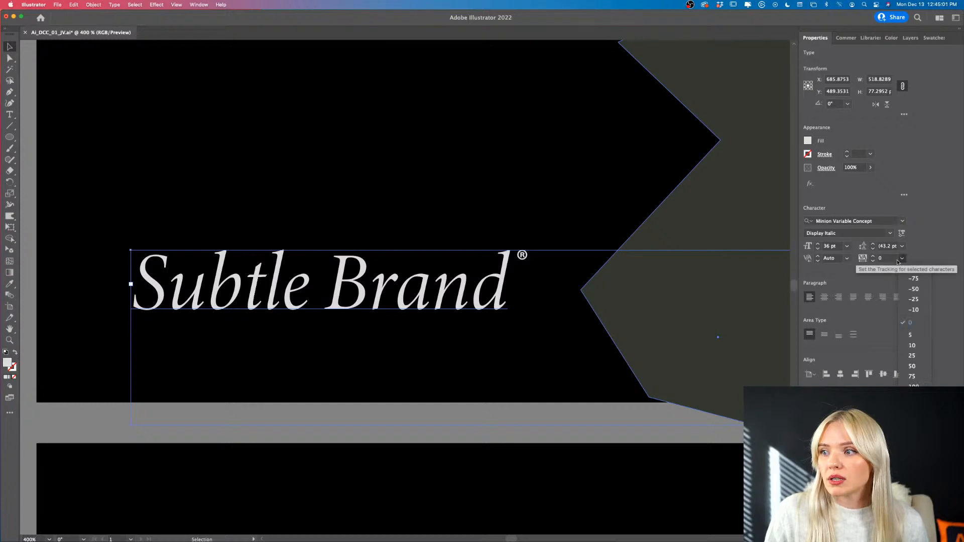
{"action": "left_click", "coordinate": [864, 273]}
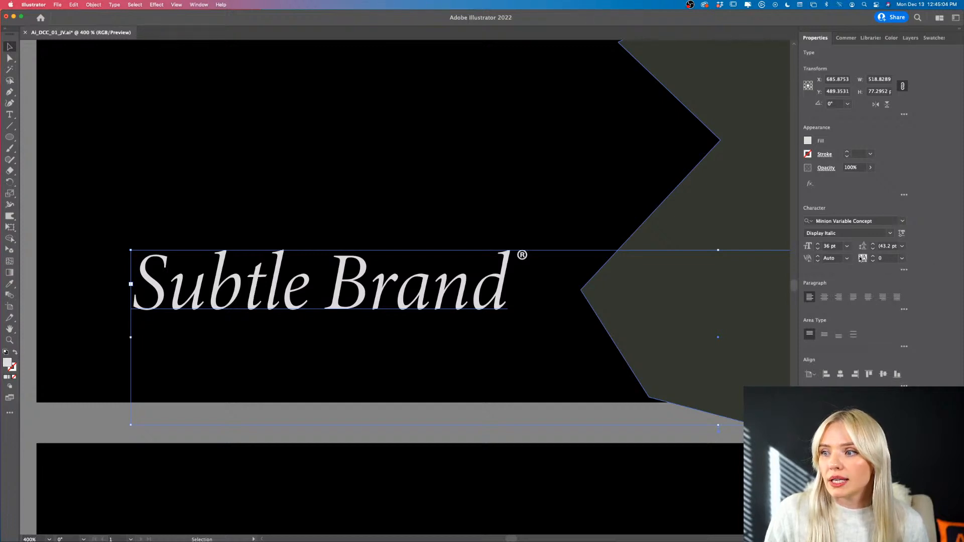
{"action": "left_click", "coordinate": [903, 258]}
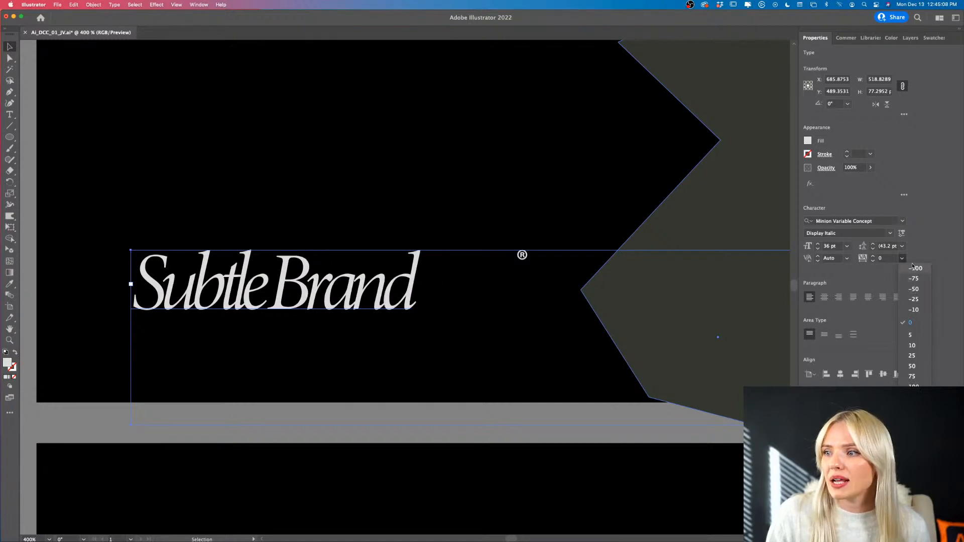
{"action": "left_click", "coordinate": [915, 278]}
{"action": "scroll", "coordinate": [323, 336], "scroll_direction": "down", "scroll_amount": 1}
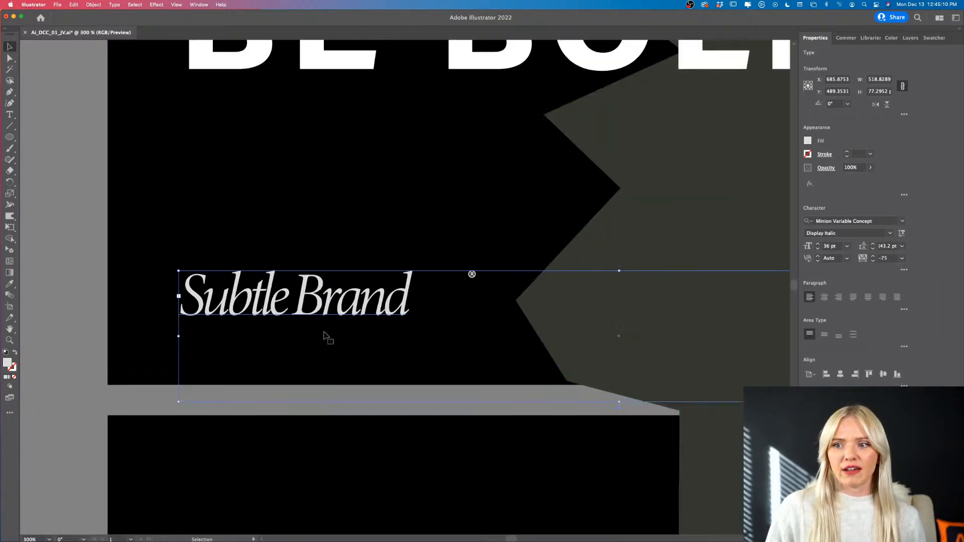
{"action": "scroll", "coordinate": [323, 336], "scroll_direction": "right", "scroll_amount": 2}
{"action": "left_click", "coordinate": [56, 297]}
{"action": "scroll", "coordinate": [55, 296], "scroll_direction": "down", "scroll_amount": 1}
{"action": "scroll", "coordinate": [56, 296], "scroll_direction": "left", "scroll_amount": 2}
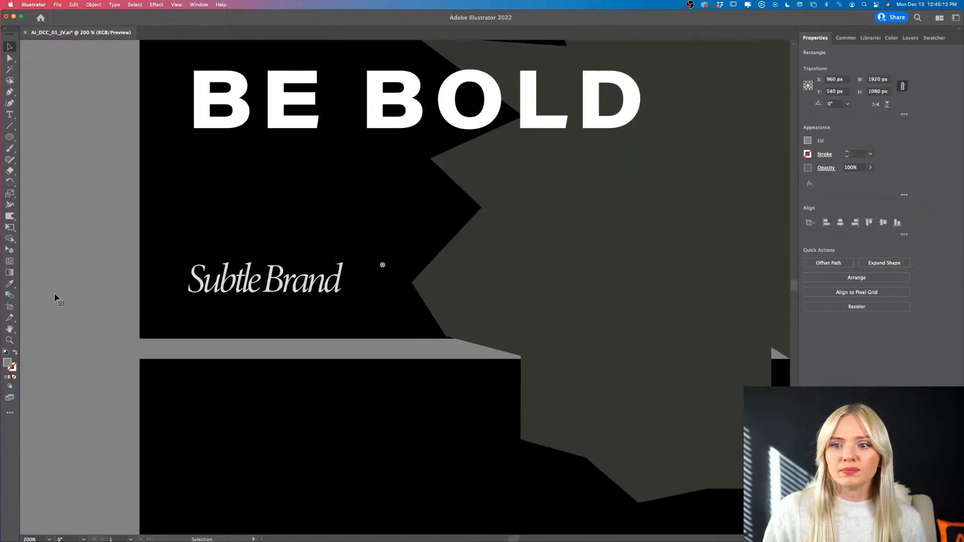
- Move the ® left to sit close to the end of the Subtle Brand text, at about X 567, Y 463 px
{"action": "scroll", "coordinate": [56, 297], "scroll_direction": "down", "scroll_amount": 1}
{"action": "scroll", "coordinate": [119, 296], "scroll_direction": "up", "scroll_amount": 3}
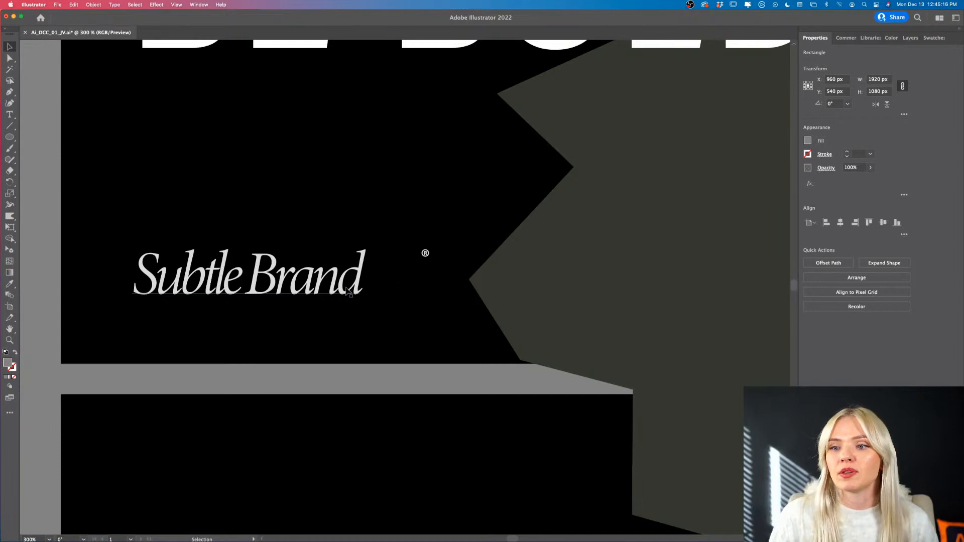
{"action": "left_click_drag", "start_coordinate": [427, 255], "coordinate": [372, 276]}
{"action": "scroll", "coordinate": [372, 276], "scroll_direction": "down", "scroll_amount": 3}
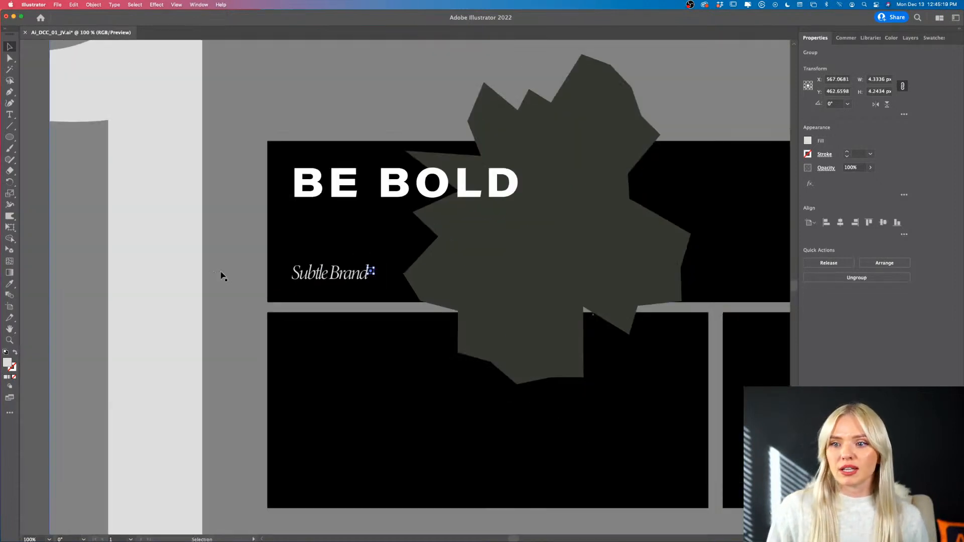
{"action": "left_click", "coordinate": [332, 278]}
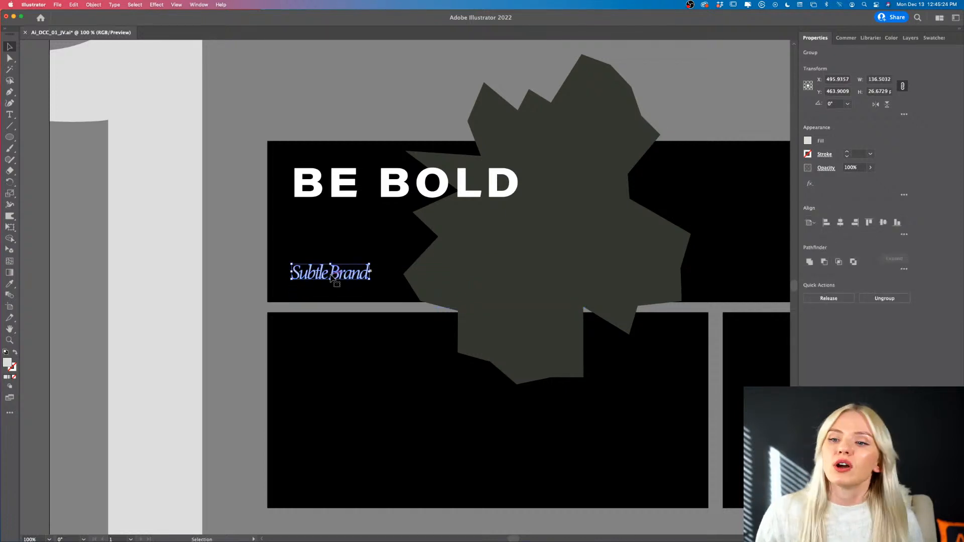
{"action": "left_click", "coordinate": [259, 276]}
{"action": "scroll", "coordinate": [259, 276], "scroll_direction": "down", "scroll_amount": 3}
{"action": "scroll", "coordinate": [317, 275], "scroll_direction": "up", "scroll_amount": 2}
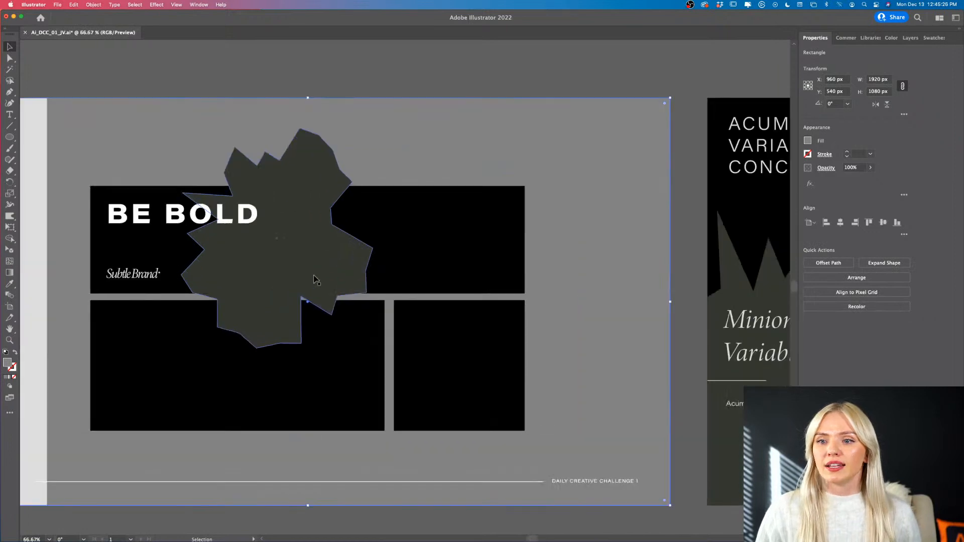
- Move the starburst over the right end of the top black banner and scale it to about 536 × 616 px
{"action": "left_click", "coordinate": [465, 233]}
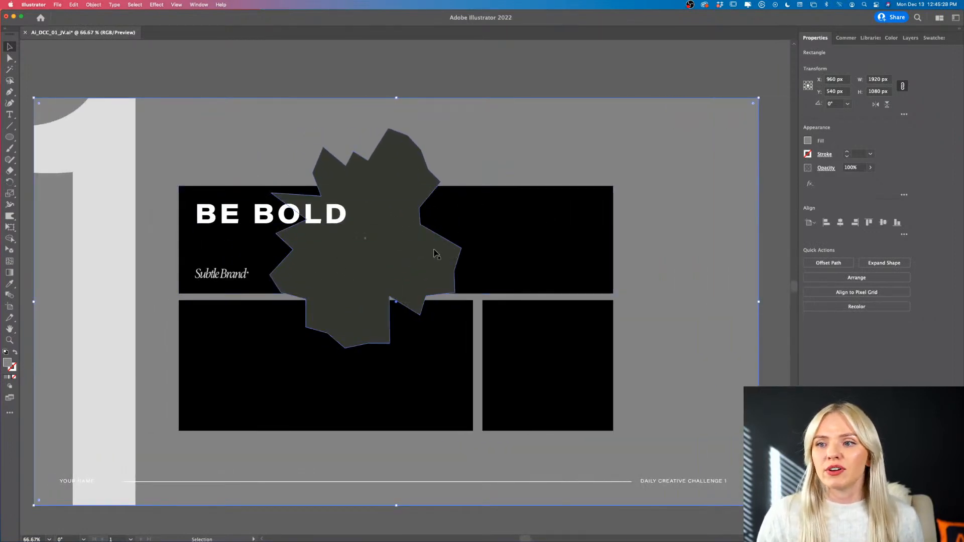
{"action": "scroll", "coordinate": [437, 252], "scroll_direction": "right", "scroll_amount": 2}
{"action": "left_click_drag", "start_coordinate": [410, 260], "coordinate": [518, 266]}
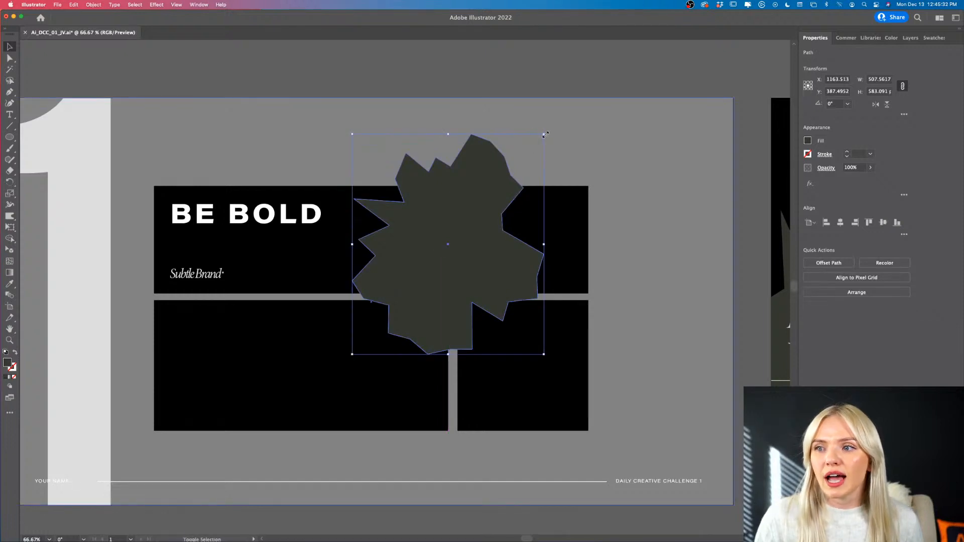
{"action": "left_click_drag", "start_coordinate": [542, 134], "coordinate": [537, 142]}
{"action": "left_click_drag", "start_coordinate": [486, 251], "coordinate": [614, 243]}
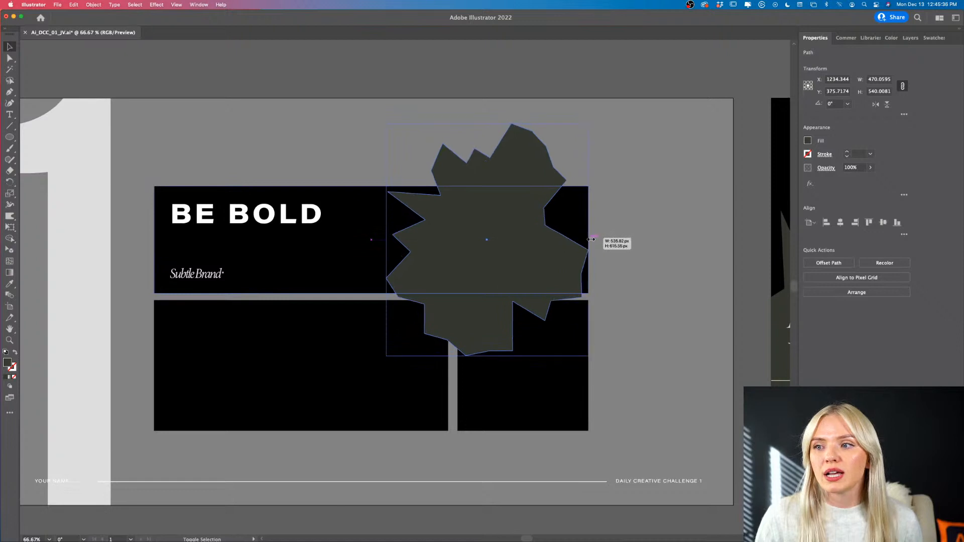
{"action": "left_click_drag", "start_coordinate": [515, 255], "coordinate": [526, 277]}
{"action": "left_click", "coordinate": [424, 65]}
- Draw a rectangle about 596 × 285 px over the starburst, flush with the top banner's upper, lower and right edges
{"action": "scroll", "coordinate": [520, 296], "scroll_direction": "left", "scroll_amount": 2}
{"action": "scroll", "coordinate": [520, 295], "scroll_direction": "left", "scroll_amount": 1}
{"action": "scroll", "coordinate": [527, 277], "scroll_direction": "right", "scroll_amount": 2}
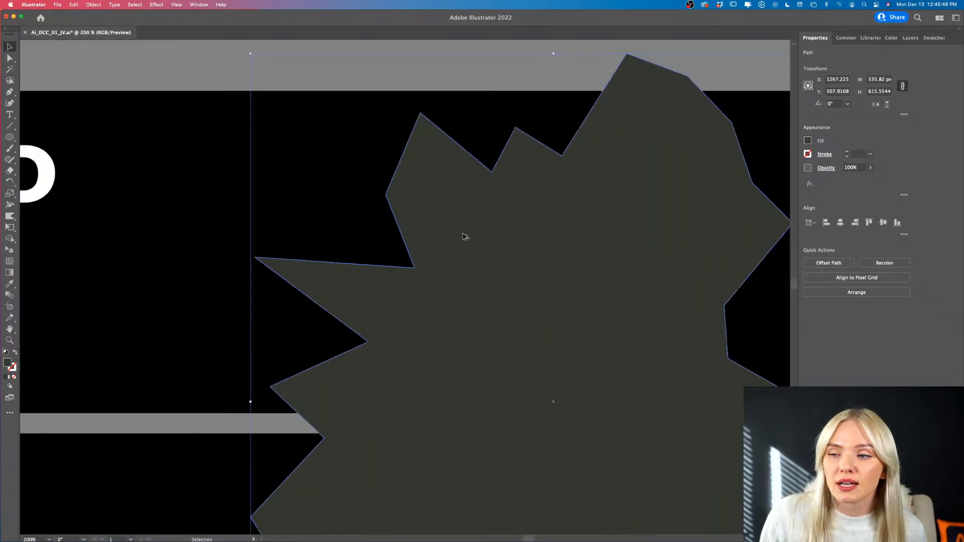
{"action": "scroll", "coordinate": [464, 236], "scroll_direction": "up", "scroll_amount": 3}
{"action": "scroll", "coordinate": [465, 237], "scroll_direction": "down", "scroll_amount": 1}
{"action": "scroll", "coordinate": [465, 236], "scroll_direction": "right", "scroll_amount": 4}
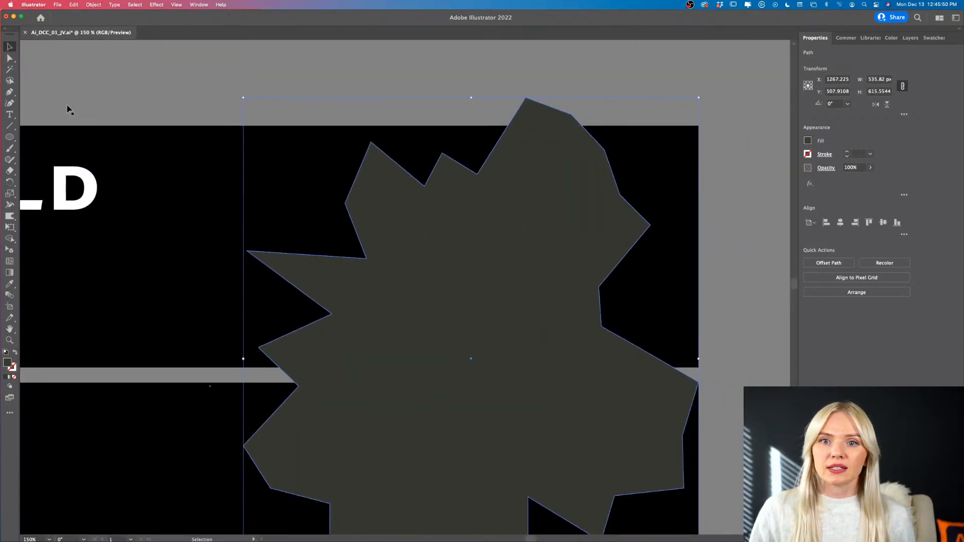
{"action": "left_click_drag", "start_coordinate": [6, 137], "coordinate": [46, 137]}
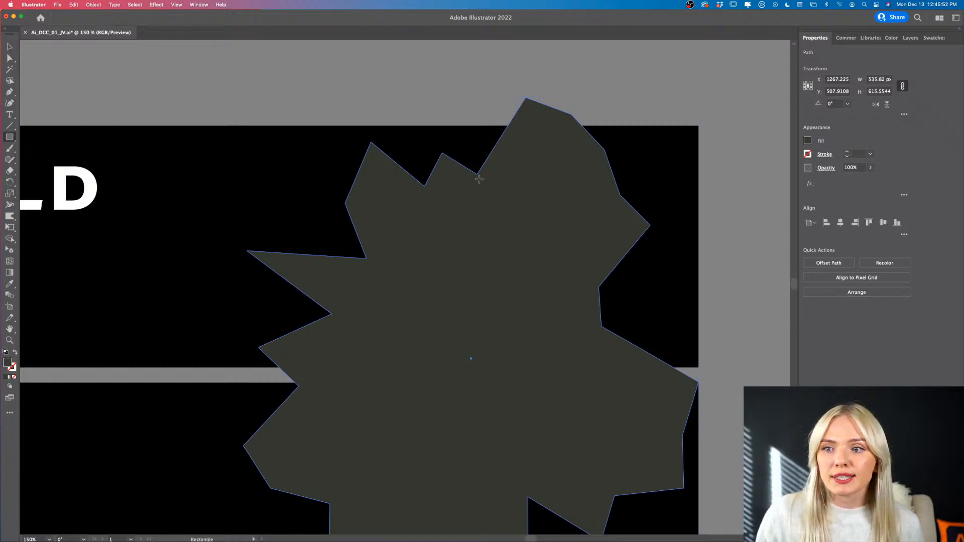
{"action": "left_click_drag", "start_coordinate": [192, 126], "coordinate": [698, 368]}
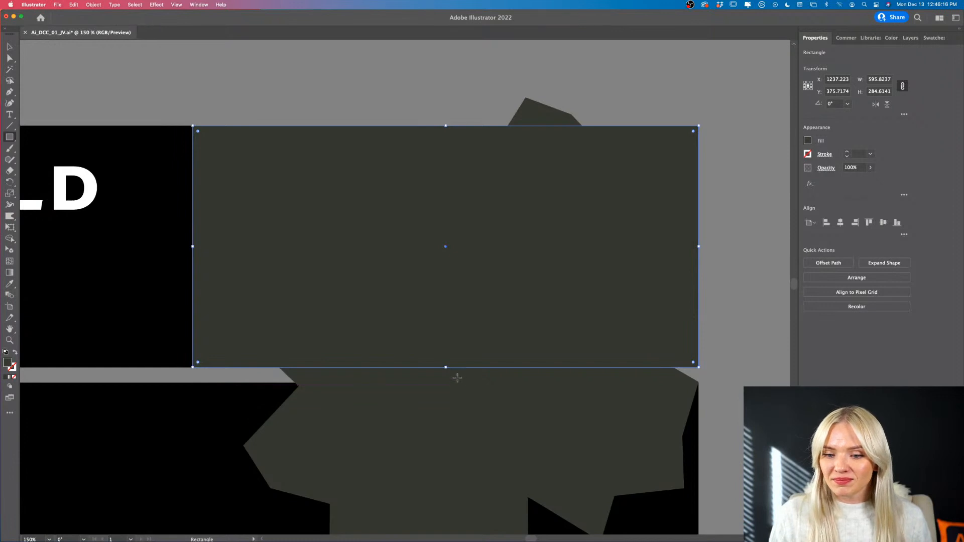
- Make a clipping mask from the new rectangle and the starburst, and deselect it
{"action": "scroll", "coordinate": [458, 379], "scroll_direction": "down", "scroll_amount": 2}
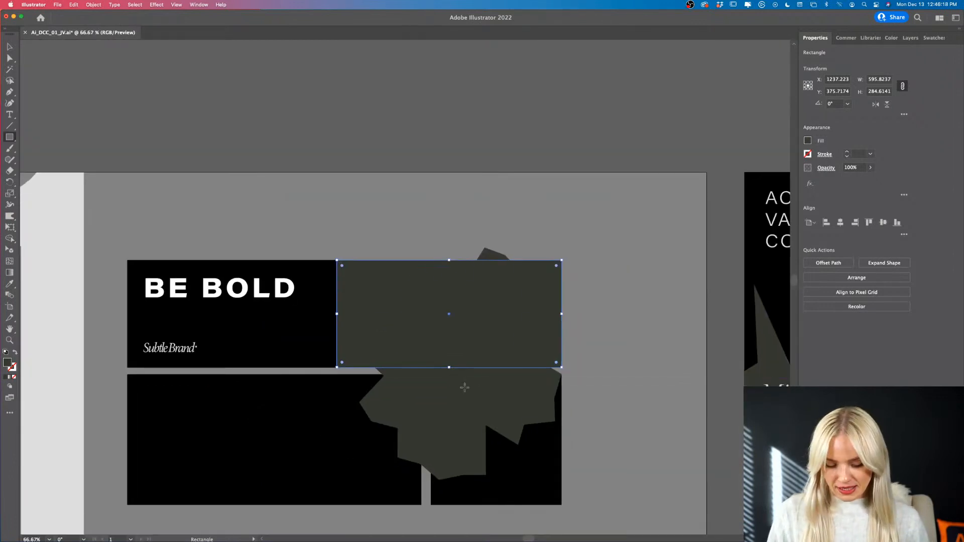
{"action": "key", "text": "v"}
{"action": "left_click", "coordinate": [469, 402], "text": "shift"}
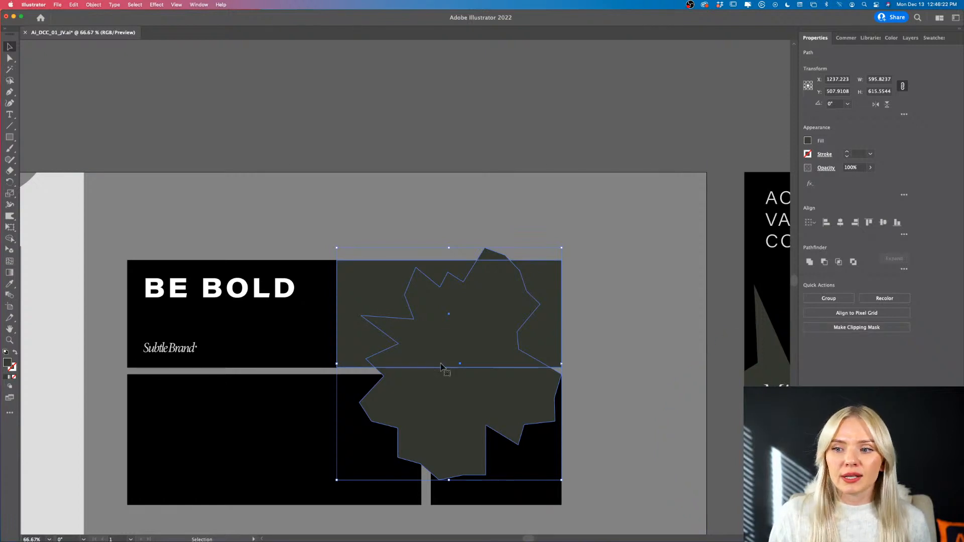
{"action": "left_click", "coordinate": [866, 329]}
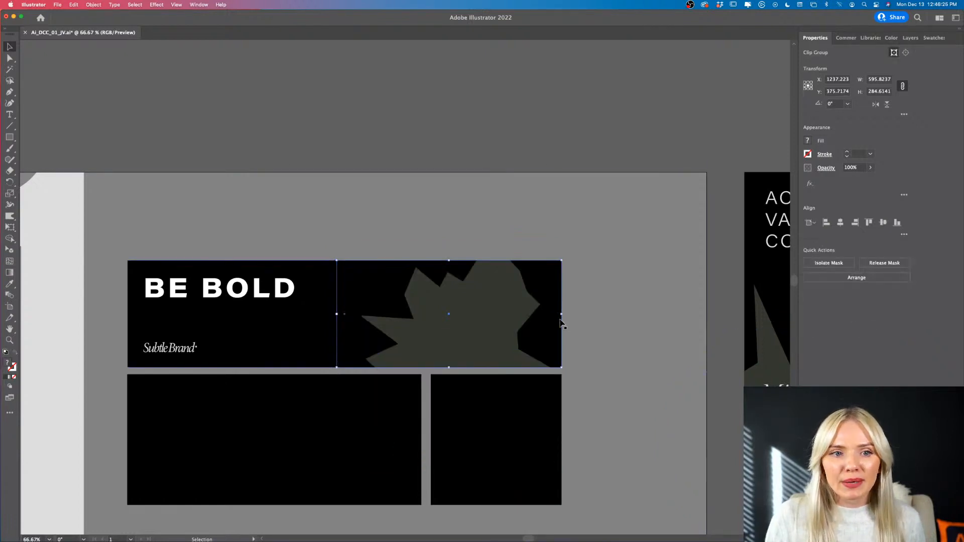
{"action": "left_click", "coordinate": [438, 123]}
- Move the starburst inside its clipping mask up and left to about X 1199, Y 383 px, and leave isolation mode
{"action": "double_click", "coordinate": [500, 304]}
{"action": "left_click_drag", "start_coordinate": [487, 304], "coordinate": [423, 271]}
{"action": "double_click", "coordinate": [431, 168]}
{"action": "scroll", "coordinate": [430, 174], "scroll_direction": "down", "scroll_amount": 3}
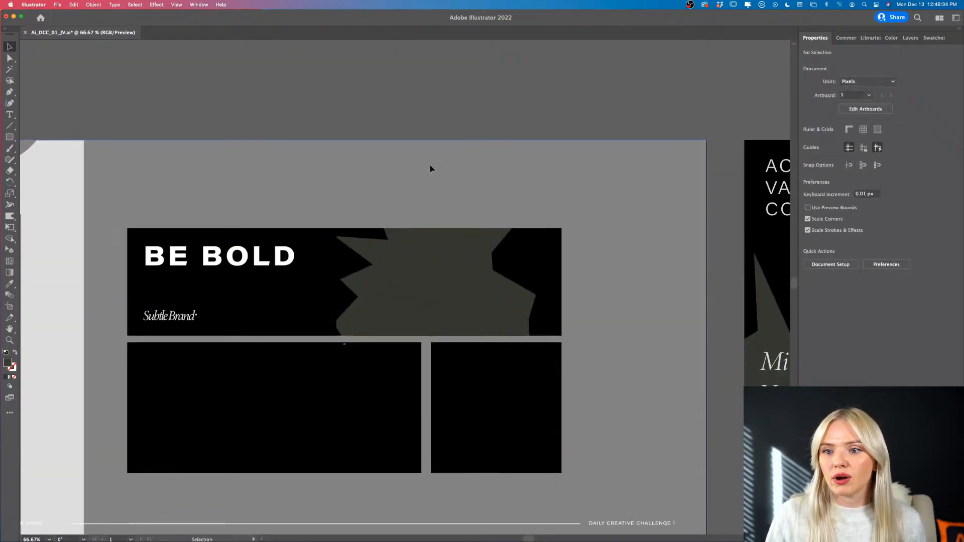
{"action": "left_click", "coordinate": [447, 247]}
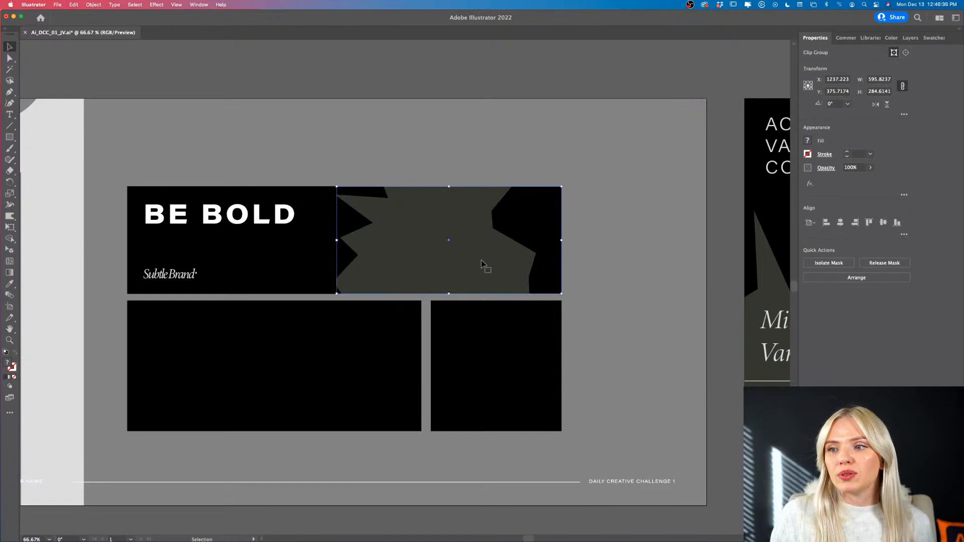
- Group the ® with the Subtle Brand wordmark and deselect the group
{"action": "scroll", "coordinate": [478, 263], "scroll_direction": "down", "scroll_amount": 2}
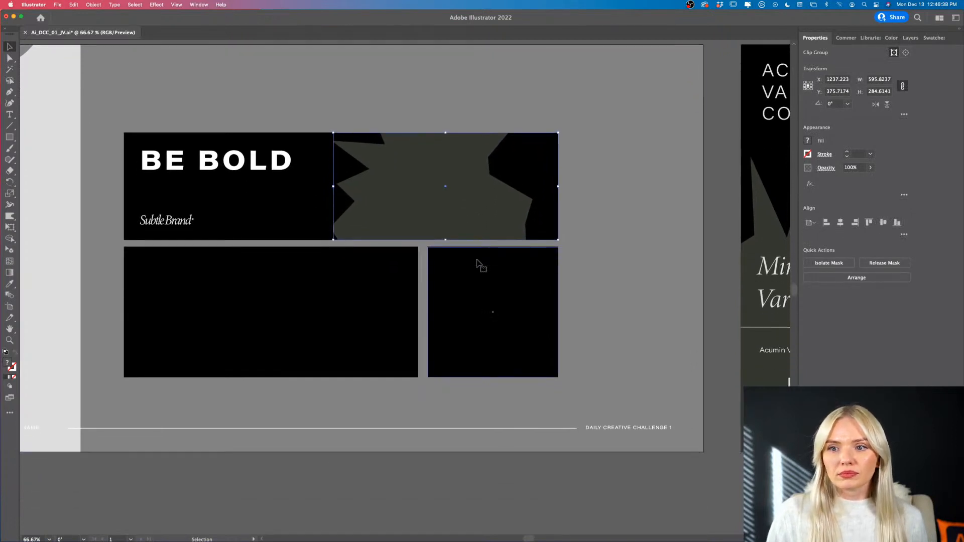
{"action": "scroll", "coordinate": [271, 216], "scroll_direction": "left", "scroll_amount": 1}
{"action": "scroll", "coordinate": [205, 226], "scroll_direction": "up", "scroll_amount": 5}
{"action": "left_click", "coordinate": [281, 209]}
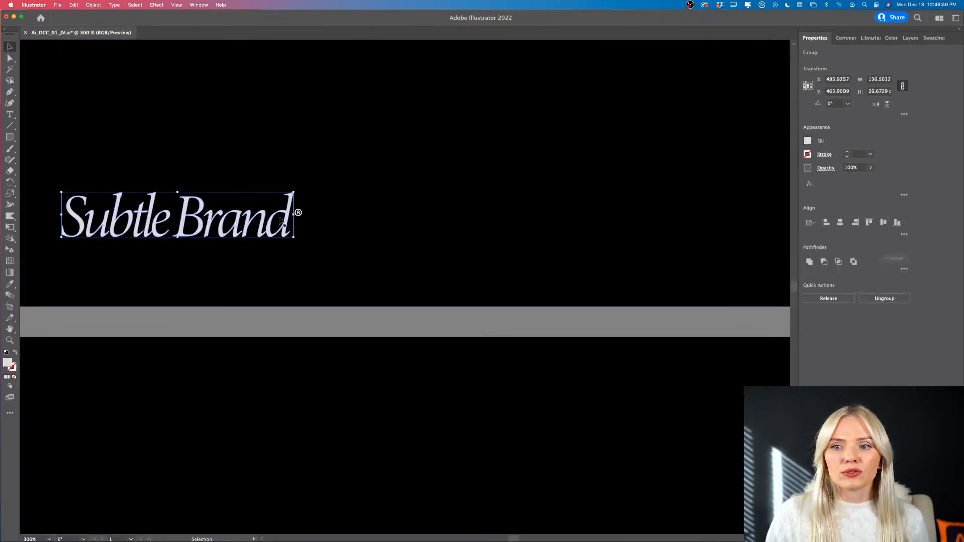
{"action": "left_click", "coordinate": [299, 215], "text": "shift"}
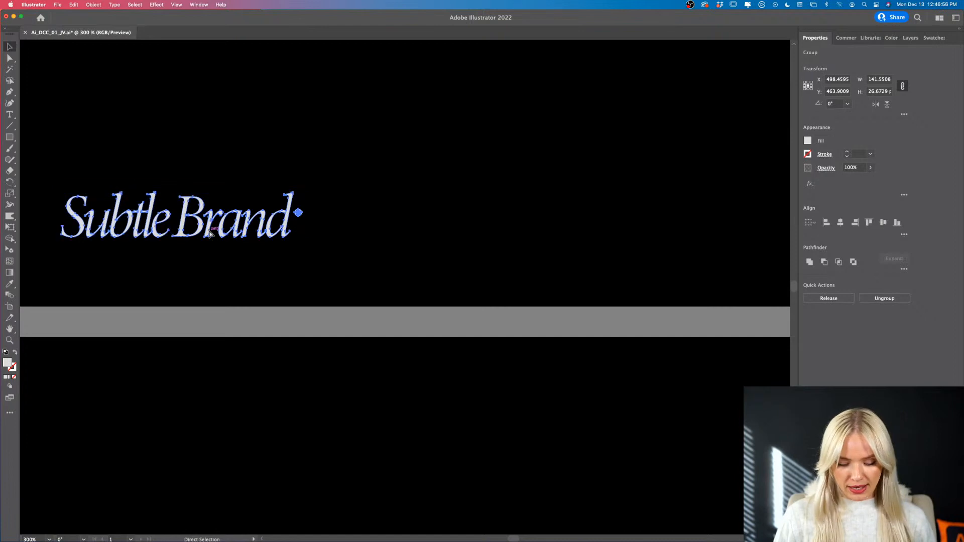
{"action": "scroll", "coordinate": [210, 232], "scroll_direction": "down", "scroll_amount": 2}
{"action": "scroll", "coordinate": [210, 232], "scroll_direction": "down", "scroll_amount": 2}
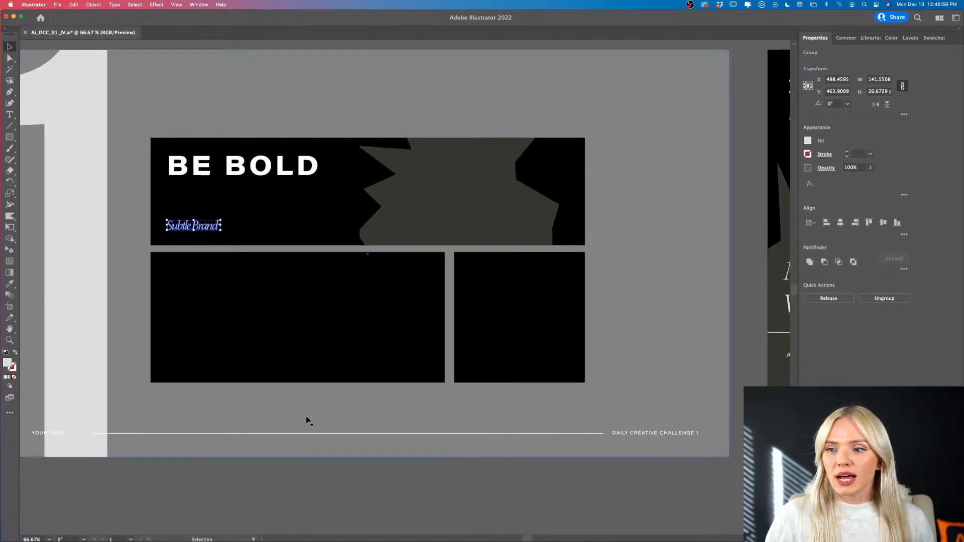
{"action": "left_click", "coordinate": [325, 501]}
{"action": "scroll", "coordinate": [329, 467], "scroll_direction": "up", "scroll_amount": 1}
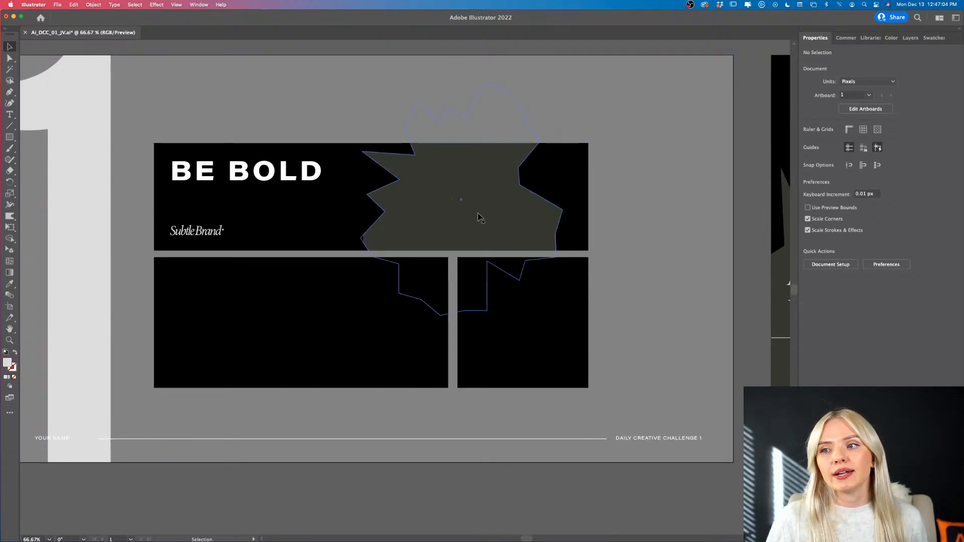
{"action": "left_click", "coordinate": [493, 211]}
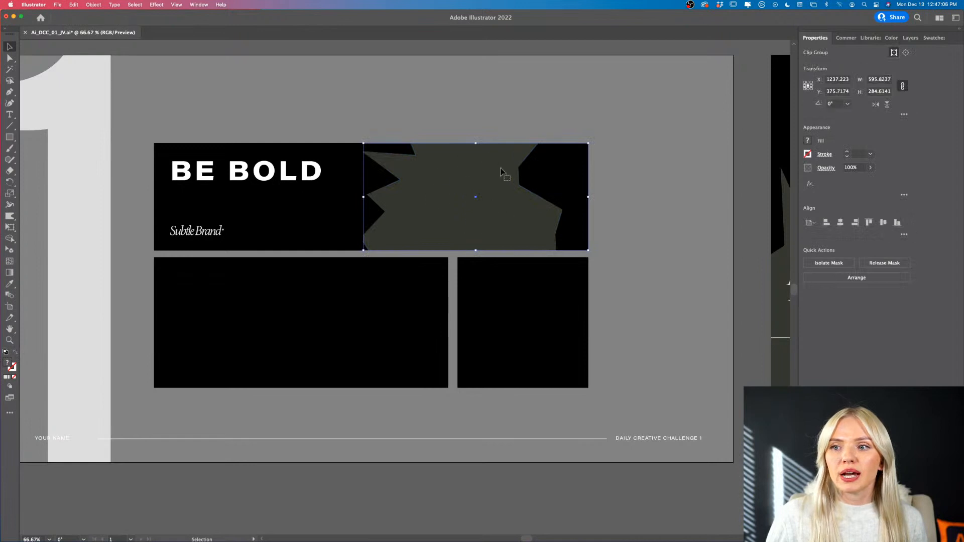
{"action": "double_click", "coordinate": [469, 225]}
{"action": "left_click", "coordinate": [459, 220]}
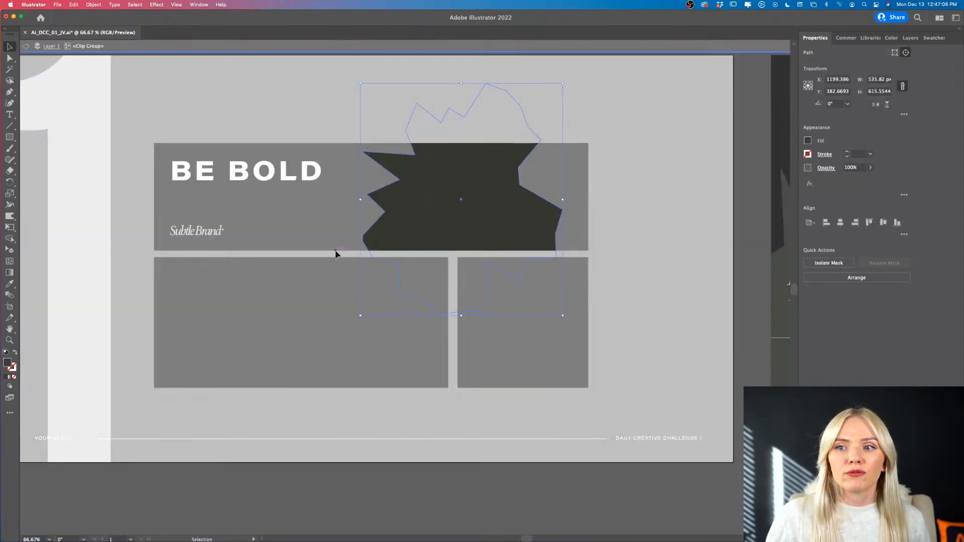
{"action": "double_click", "coordinate": [295, 280]}
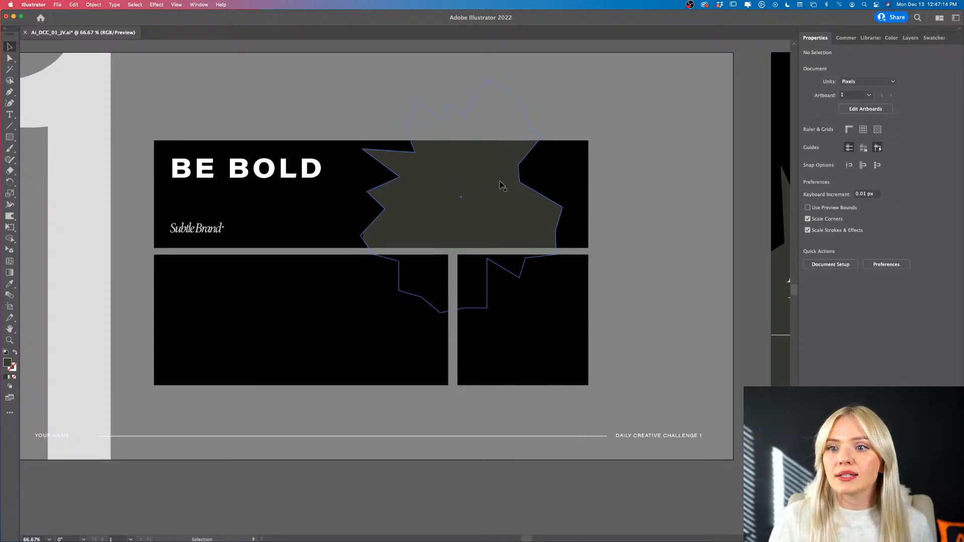
{"action": "scroll", "coordinate": [364, 218], "scroll_direction": "down", "scroll_amount": 2}
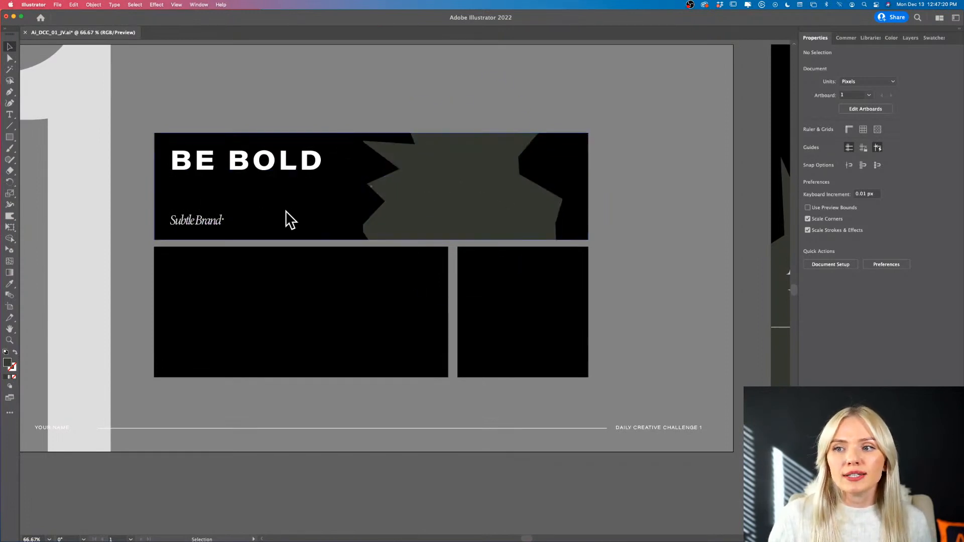
{"action": "scroll", "coordinate": [419, 182], "scroll_direction": "up", "scroll_amount": 2}
{"action": "scroll", "coordinate": [419, 181], "scroll_direction": "left", "scroll_amount": 2}
{"action": "scroll", "coordinate": [419, 181], "scroll_direction": "left", "scroll_amount": 1}
{"action": "scroll", "coordinate": [419, 181], "scroll_direction": "down", "scroll_amount": 1}
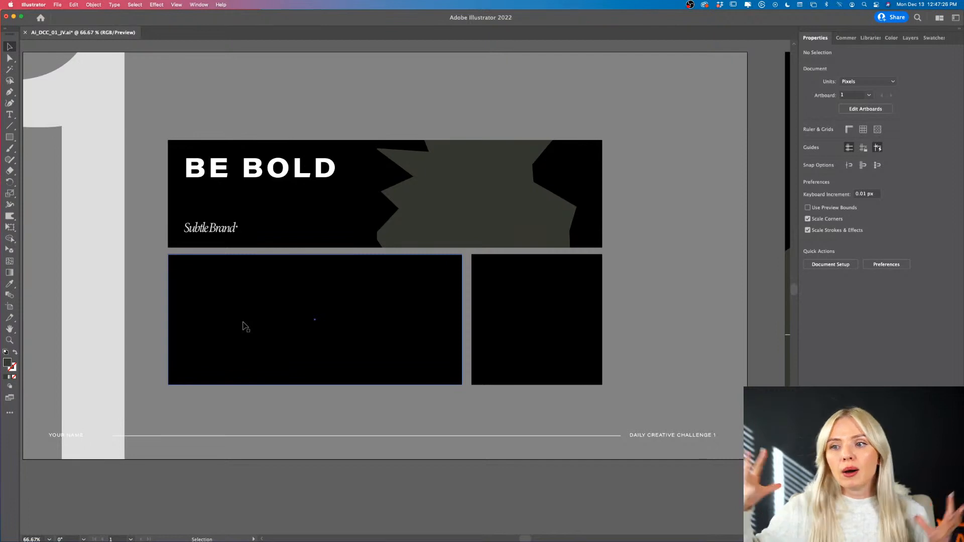
- Duplicate the top banner's BE BOLD headline, Subtle Brand wordmark and clipped starburst into the lower row, centred at about X 987, Y 700 px
{"action": "left_click", "coordinate": [220, 230]}
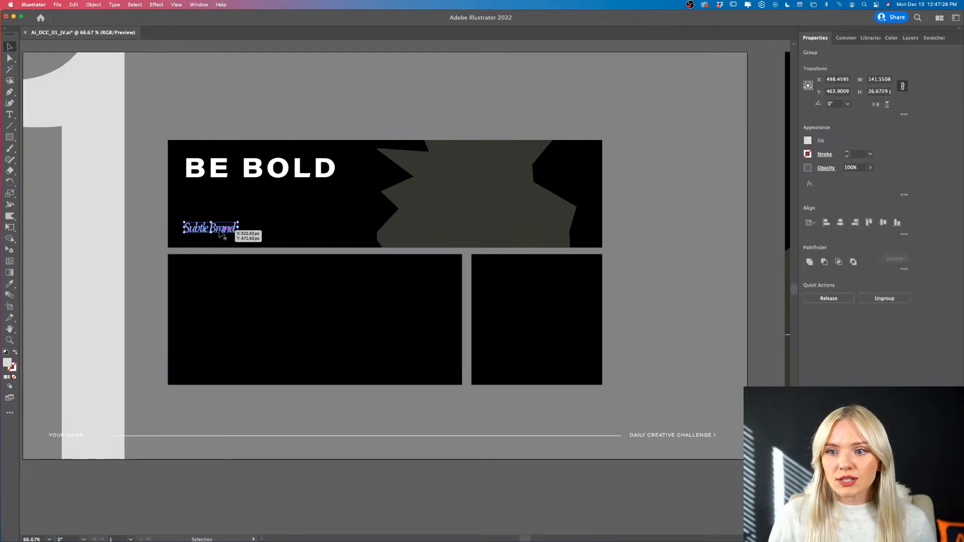
{"action": "left_click", "coordinate": [223, 178], "text": "shift"}
{"action": "left_click", "coordinate": [482, 208], "text": "shift"}
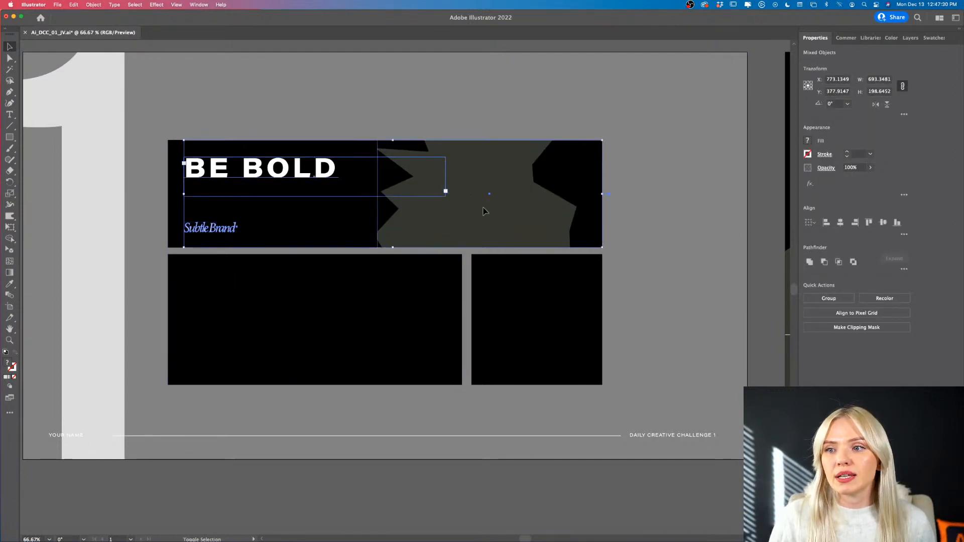
{"action": "left_click_drag", "start_coordinate": [475, 204], "coordinate": [470, 332]}
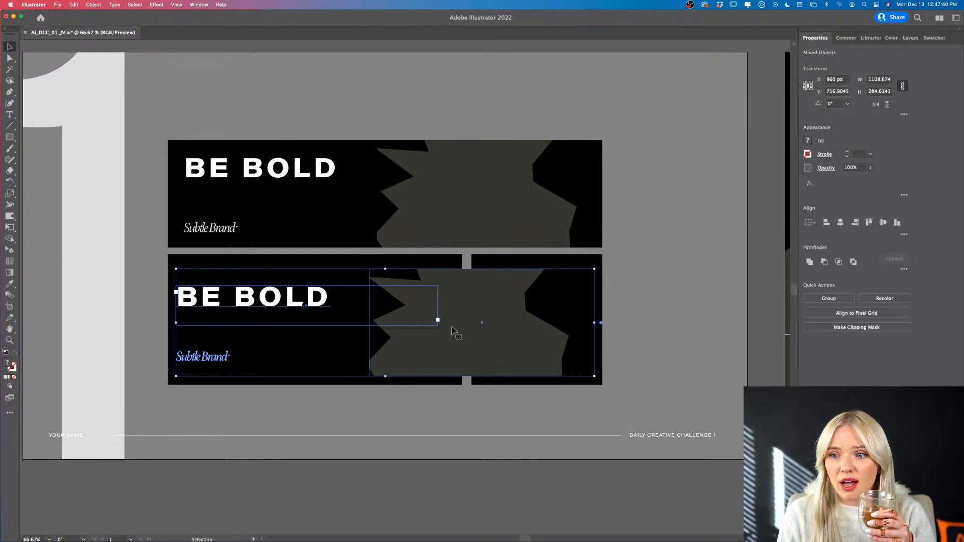
{"action": "left_click_drag", "start_coordinate": [323, 308], "coordinate": [332, 302]}
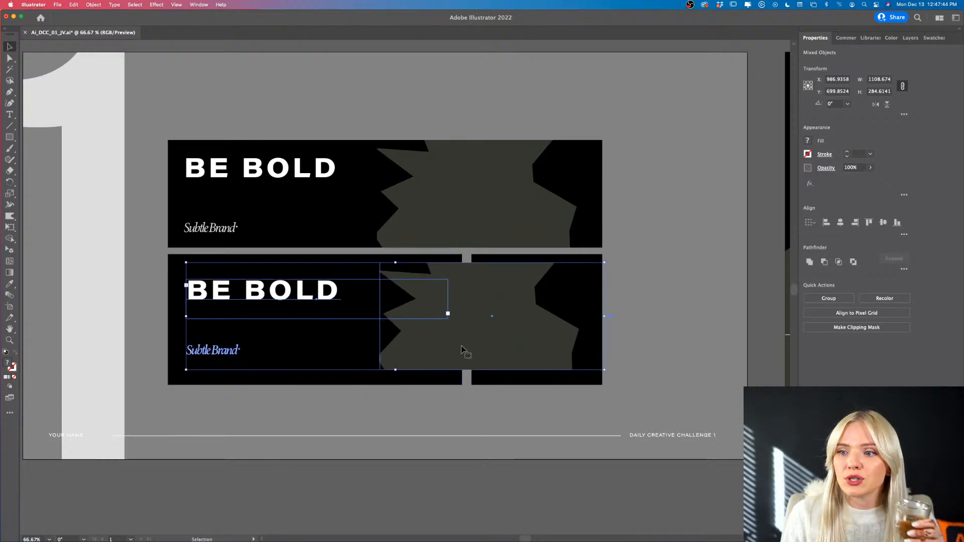
{"action": "left_click", "coordinate": [633, 477]}
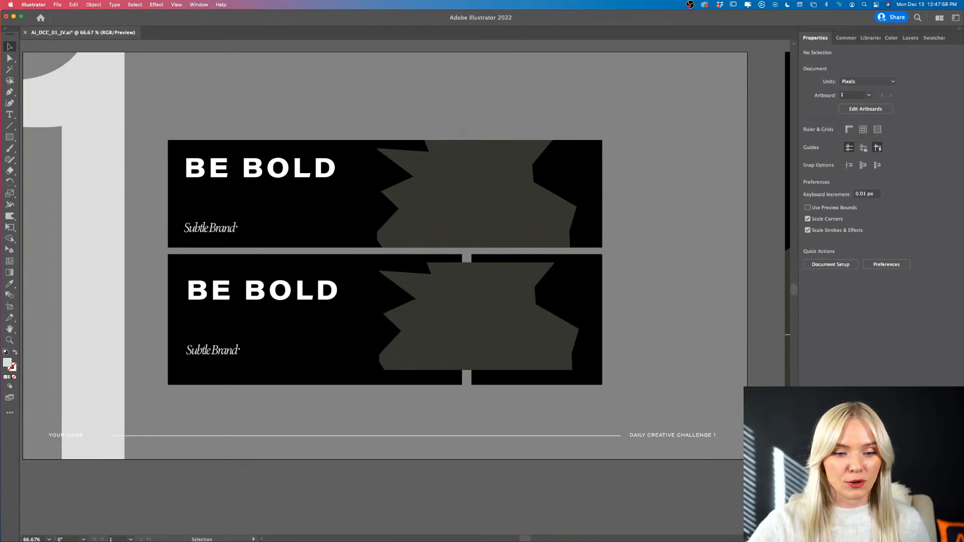
- Move the copied clipped starburst left and up, flush with the upper edge of the lower-left black rectangle
{"action": "left_click", "coordinate": [431, 331]}
{"action": "scroll", "coordinate": [431, 332], "scroll_direction": "left", "scroll_amount": 1}
{"action": "left_click_drag", "start_coordinate": [430, 332], "coordinate": [381, 323]}
- Resize the copy's mask to about 351 × 346 px to fit the lower-left rectangle, and shift the starburst slightly right inside it
{"action": "double_click", "coordinate": [412, 365]}
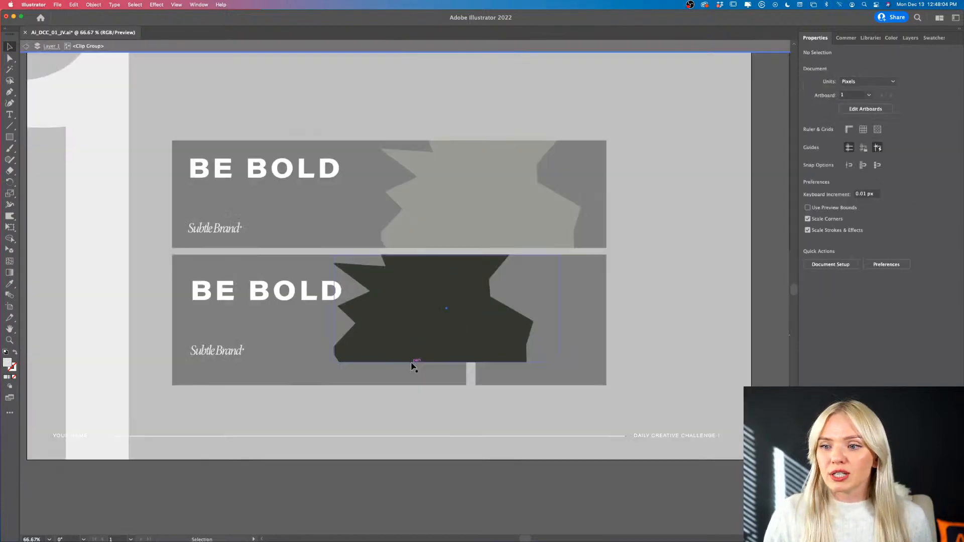
{"action": "left_click", "coordinate": [412, 365]}
{"action": "left_click_drag", "start_coordinate": [448, 362], "coordinate": [450, 385]}
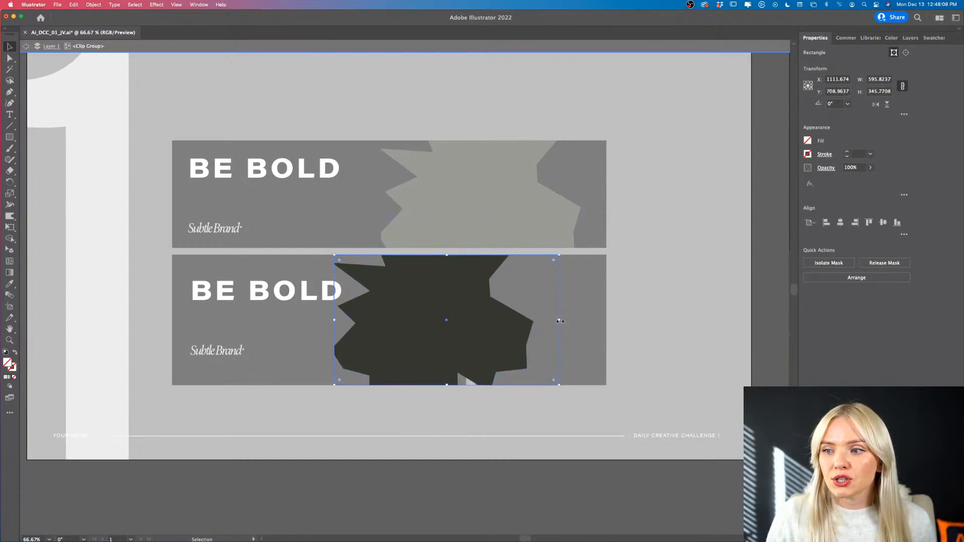
{"action": "left_click_drag", "start_coordinate": [560, 321], "coordinate": [467, 324]}
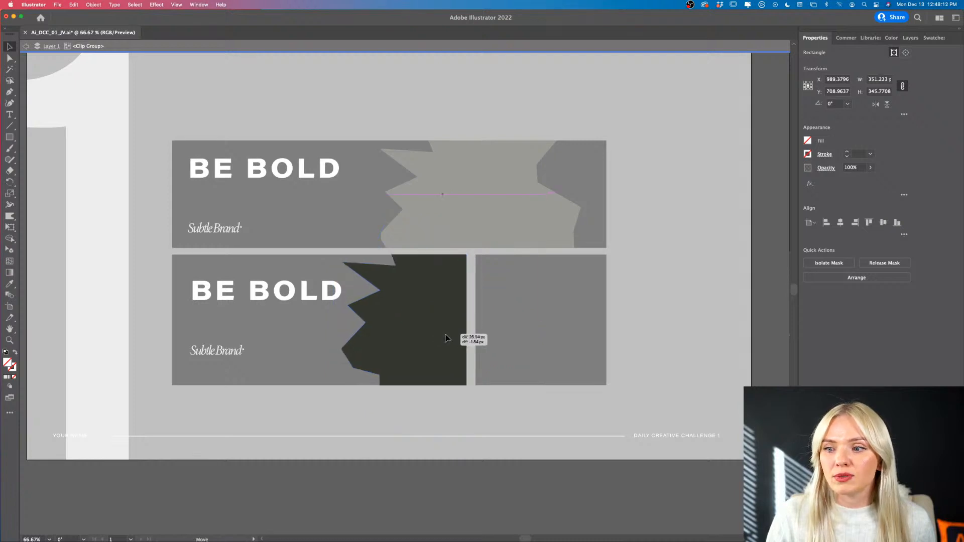
{"action": "left_click", "coordinate": [450, 336]}
{"action": "double_click", "coordinate": [627, 475]}
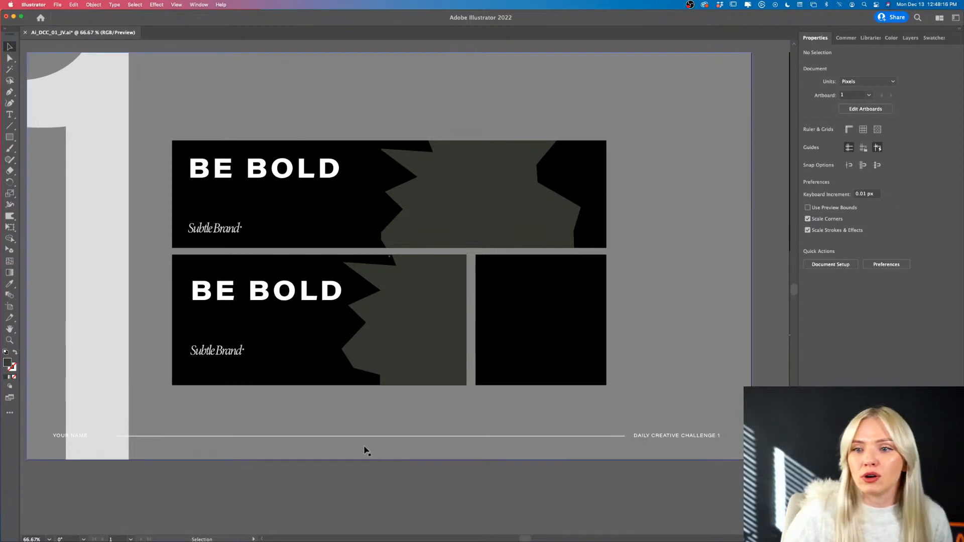
- Move the copied Subtle Brand wordmark down toward the lower edge of its rectangle, to about X 504, Y 829 px
{"action": "left_click_drag", "start_coordinate": [219, 351], "coordinate": [223, 372]}
{"action": "scroll", "coordinate": [223, 370], "scroll_direction": "up", "scroll_amount": 1}
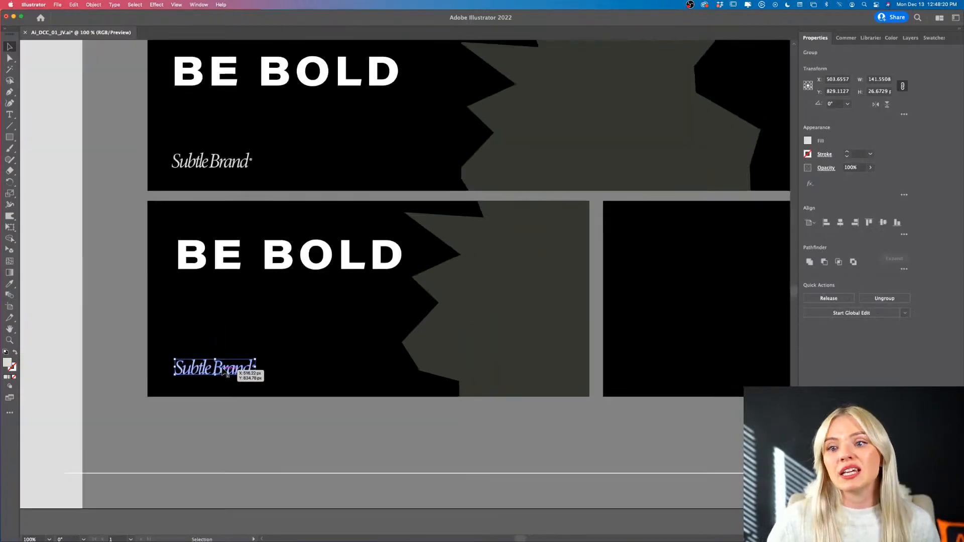
{"action": "scroll", "coordinate": [222, 366], "scroll_direction": "up", "scroll_amount": 2}
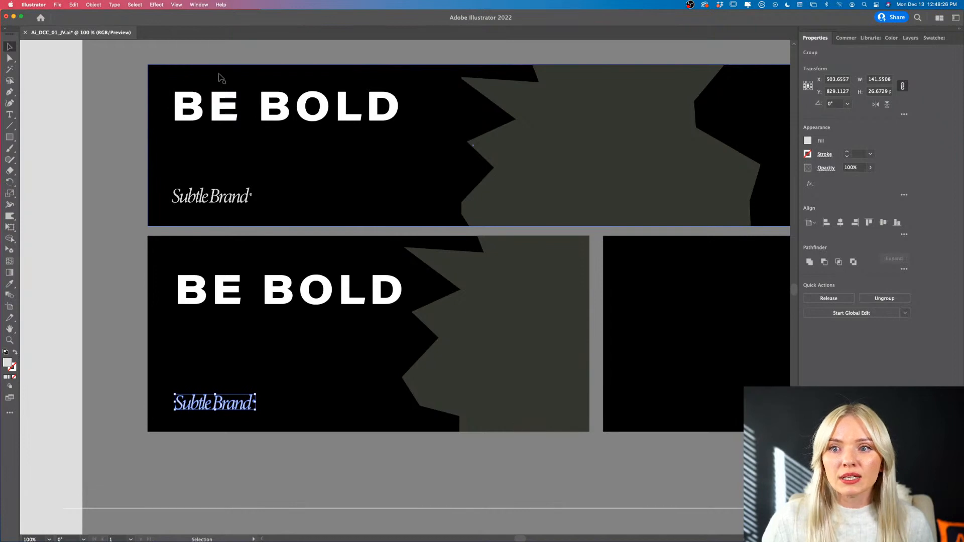
{"action": "left_click", "coordinate": [9, 137]}
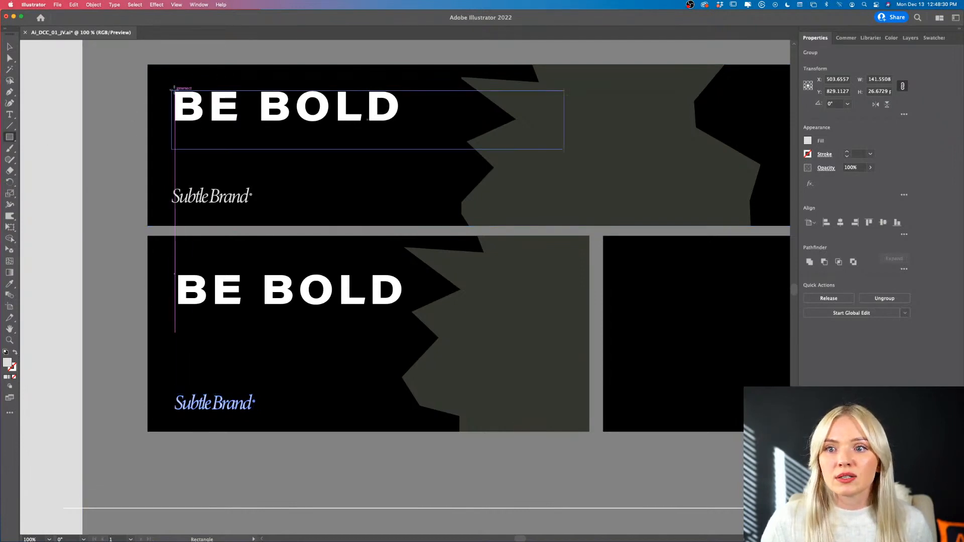
{"action": "mouse_move", "coordinate": [175, 91]}
{"action": "left_mouse_down"}
{"action": "mouse_move", "coordinate": [189, 115]}
{"action": "mouse_move", "coordinate": [419, 177]}
{"action": "mouse_move", "coordinate": [474, 202]}
{"action": "left_mouse_up"}
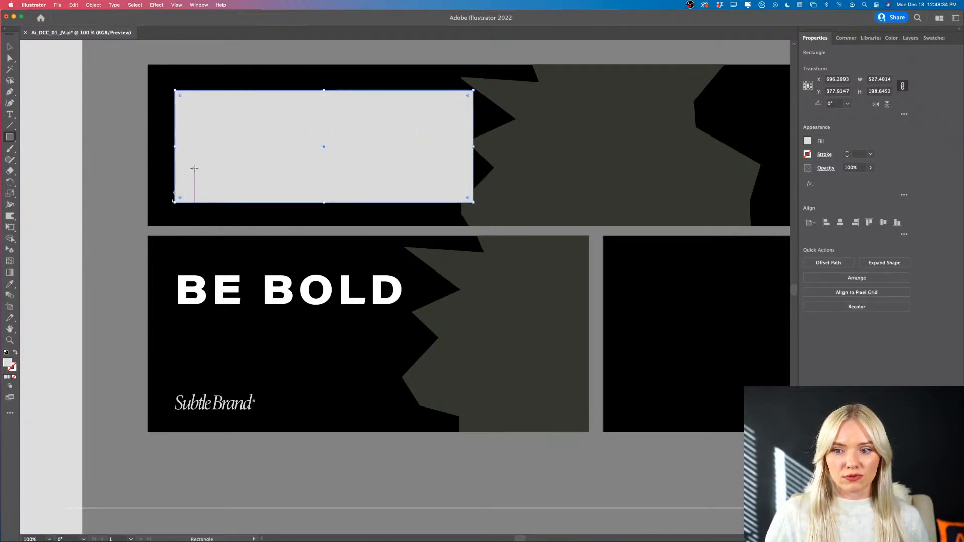
{"action": "key", "text": "v"}
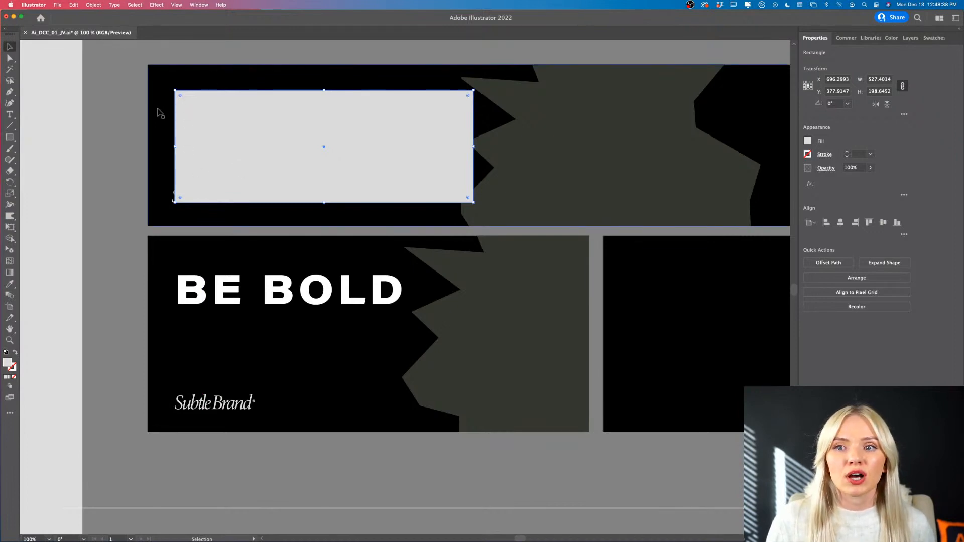
{"action": "scroll", "coordinate": [169, 132], "scroll_direction": "down", "scroll_amount": 2}
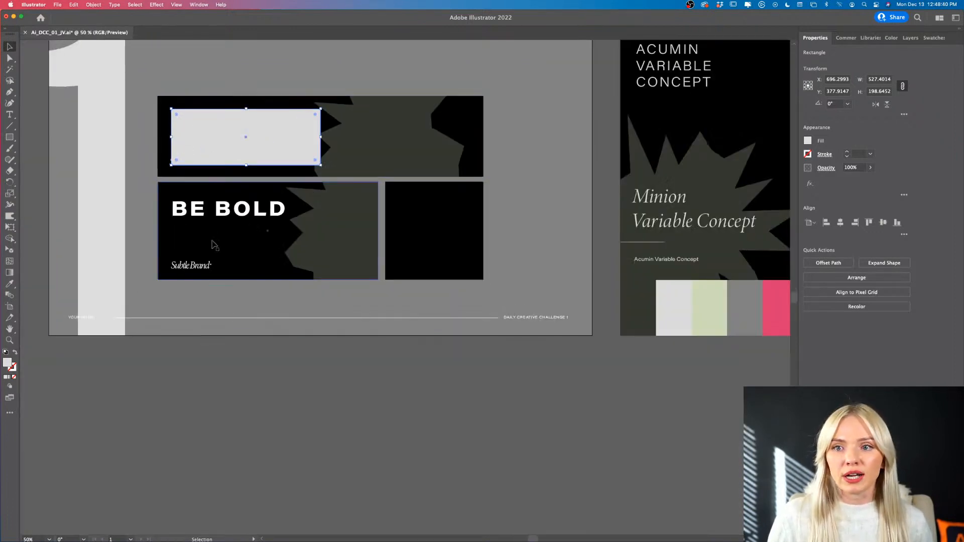
{"action": "key", "text": "Delete"}
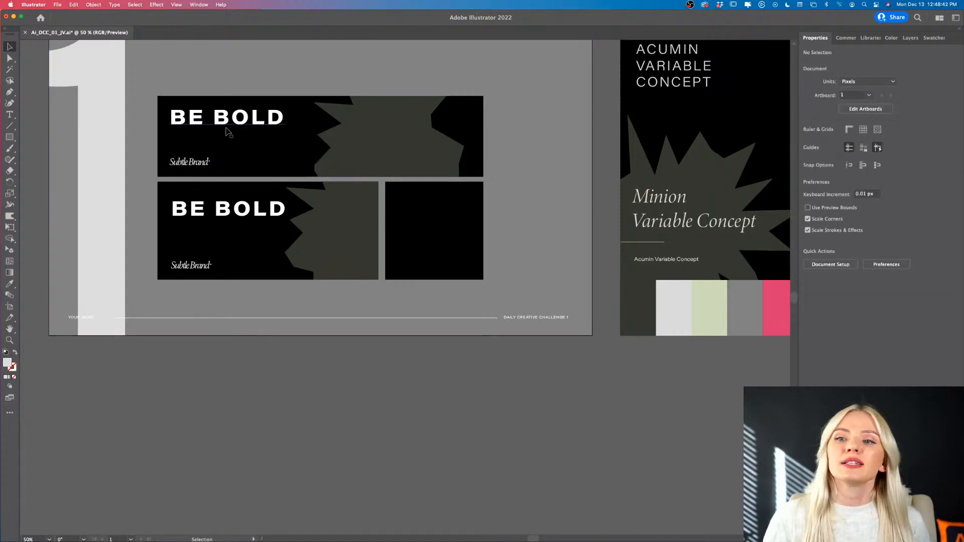
- In the lower-left ad, nudge the Subtle Brand wordmark up slightly and move the BE BOLD headline up and left to about X 773, Y 628 px
{"action": "scroll", "coordinate": [226, 129], "scroll_direction": "up", "scroll_amount": 2}
{"action": "scroll", "coordinate": [188, 204], "scroll_direction": "down", "scroll_amount": 1}
{"action": "left_click", "coordinate": [176, 183]}
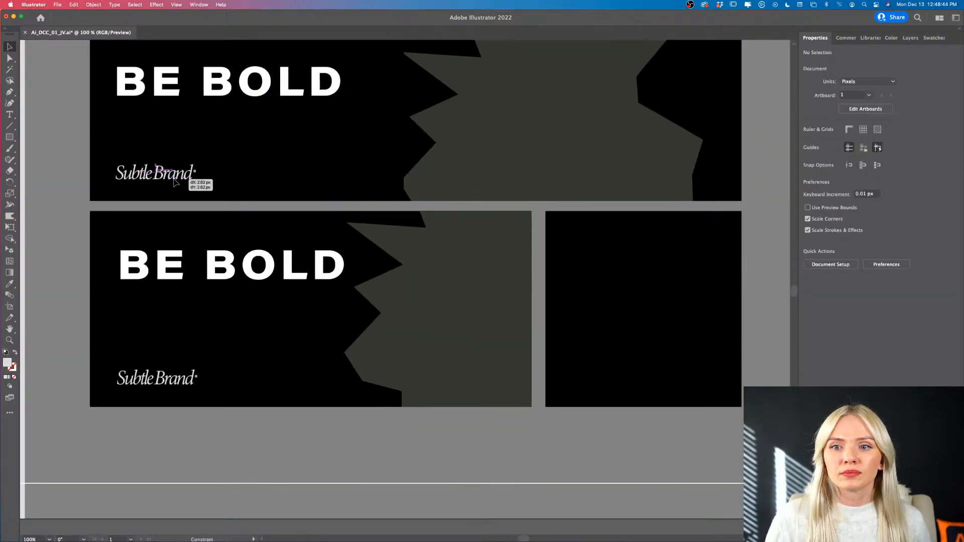
{"action": "scroll", "coordinate": [176, 183], "scroll_direction": "down", "scroll_amount": 2}
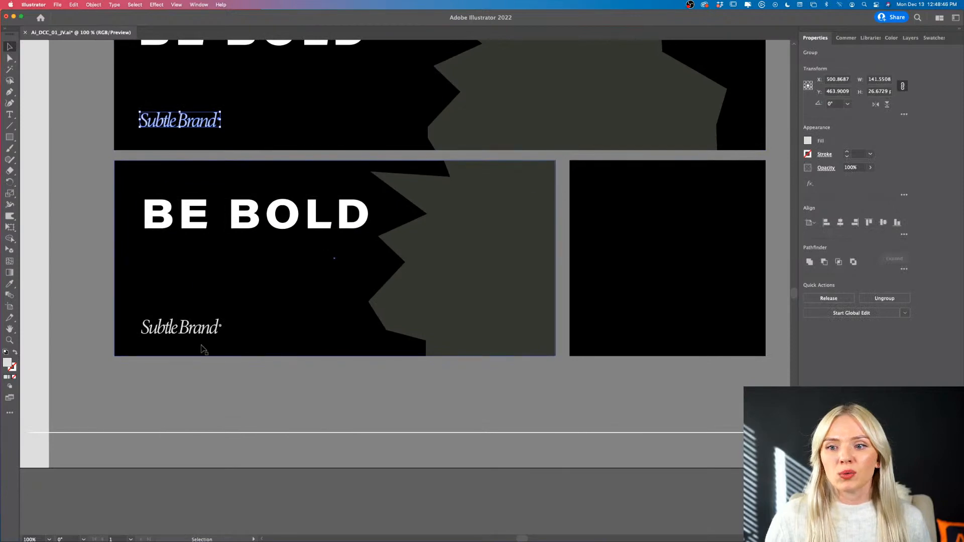
{"action": "left_click_drag", "start_coordinate": [201, 337], "coordinate": [201, 335]}
{"action": "left_click_drag", "start_coordinate": [188, 230], "coordinate": [185, 216]}
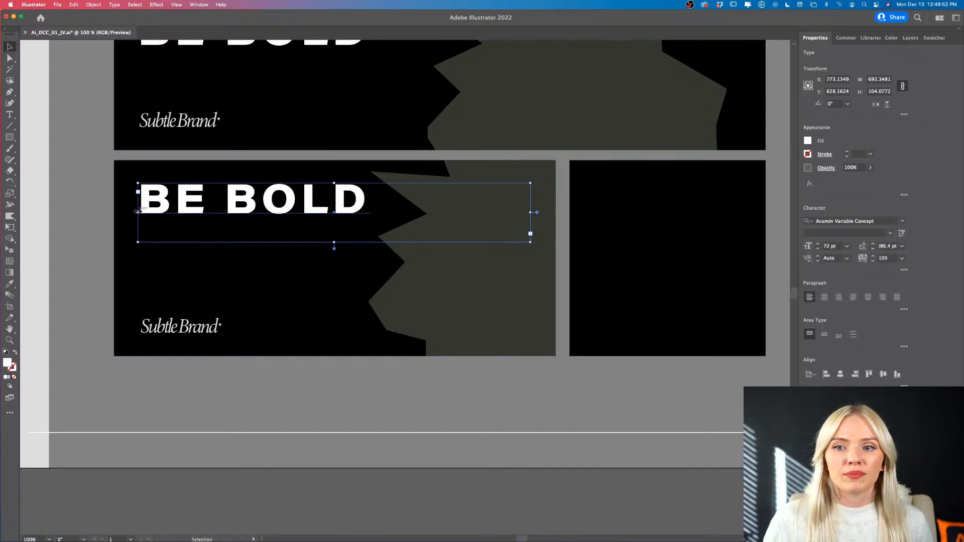
{"action": "left_click", "coordinate": [311, 485]}
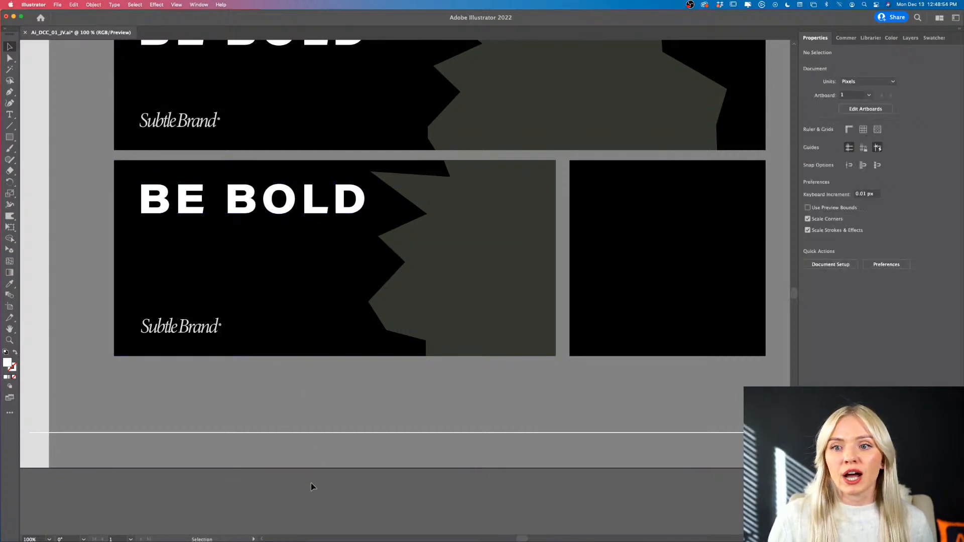
- Duplicate the lower-left ad's clipped starburst into the lower-right black square, centred at about X 1362, Y 709 px
{"action": "scroll", "coordinate": [311, 485], "scroll_direction": "right", "scroll_amount": 2}
{"action": "scroll", "coordinate": [312, 484], "scroll_direction": "down", "scroll_amount": 1}
{"action": "scroll", "coordinate": [312, 484], "scroll_direction": "right", "scroll_amount": 5}
{"action": "scroll", "coordinate": [312, 484], "scroll_direction": "left", "scroll_amount": 2}
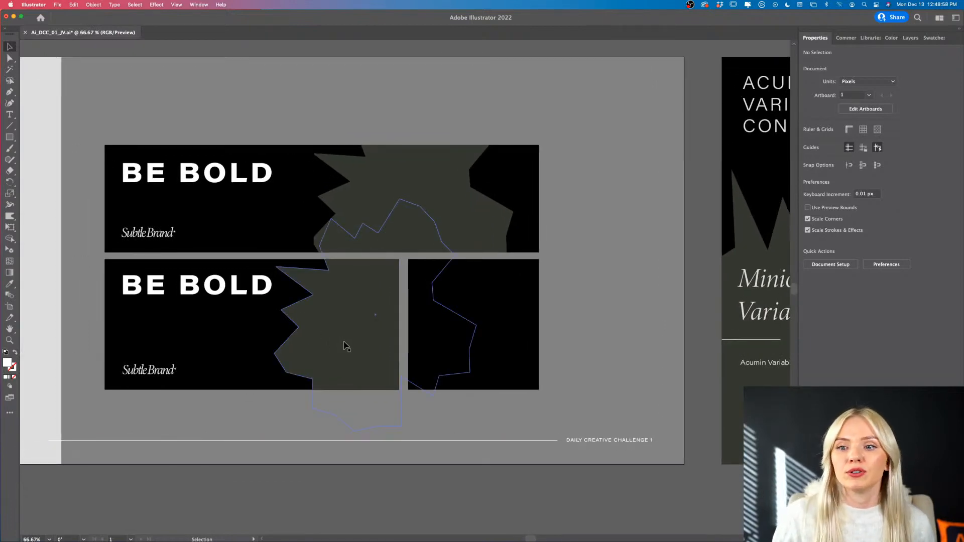
{"action": "scroll", "coordinate": [387, 466], "scroll_direction": "down", "scroll_amount": 2}
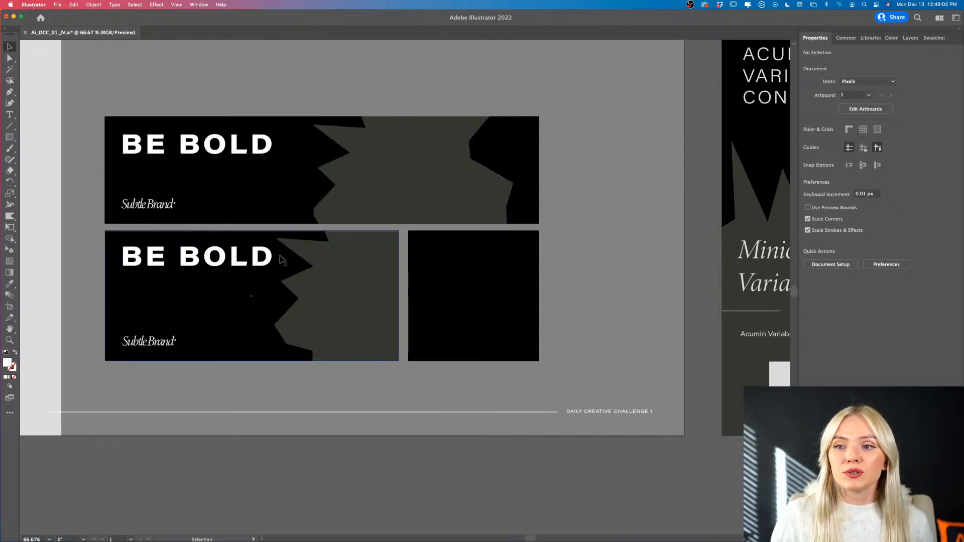
{"action": "scroll", "coordinate": [387, 507], "scroll_direction": "down", "scroll_amount": 1}
{"action": "scroll", "coordinate": [387, 507], "scroll_direction": "right", "scroll_amount": 1}
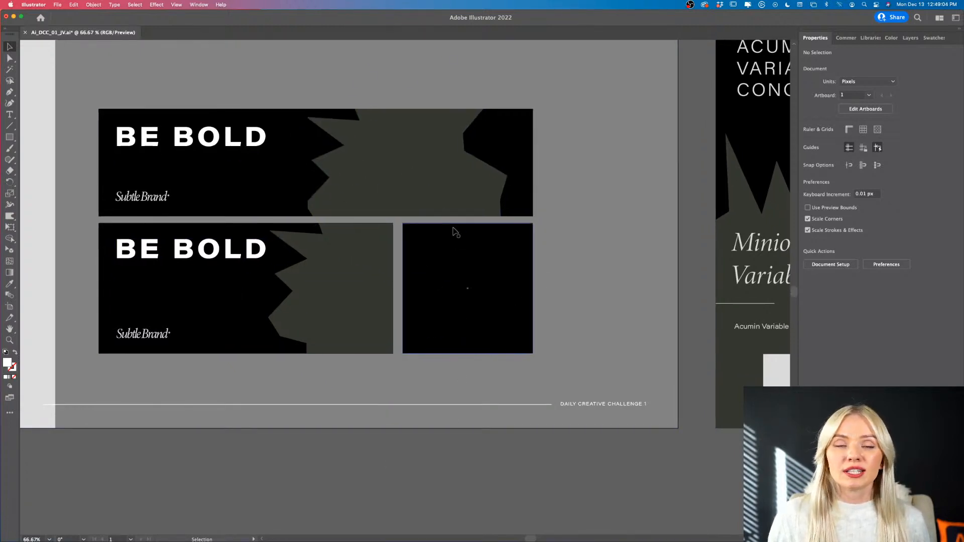
{"action": "scroll", "coordinate": [452, 241], "scroll_direction": "right", "scroll_amount": 3}
{"action": "scroll", "coordinate": [405, 273], "scroll_direction": "up", "scroll_amount": 1}
{"action": "scroll", "coordinate": [347, 261], "scroll_direction": "down", "scroll_amount": 1}
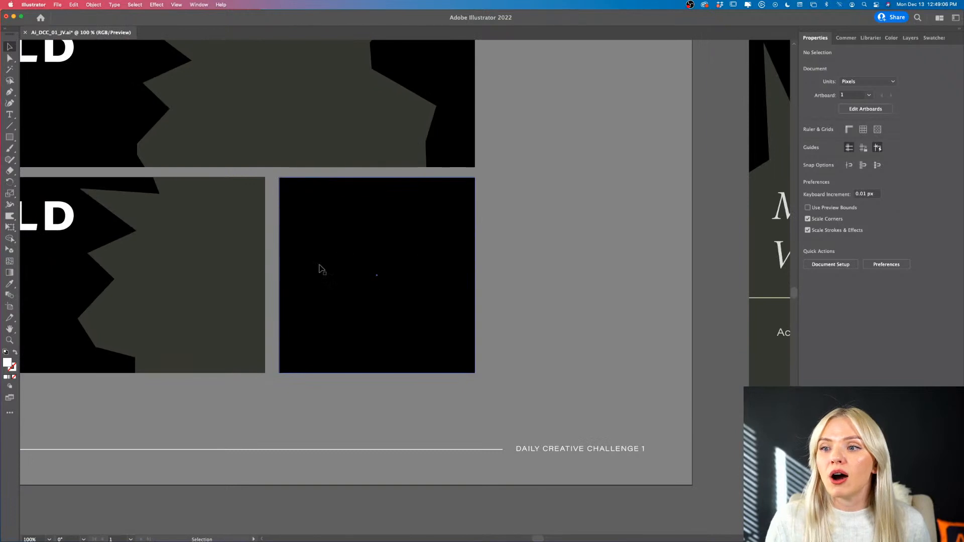
{"action": "scroll", "coordinate": [323, 270], "scroll_direction": "down", "scroll_amount": 2}
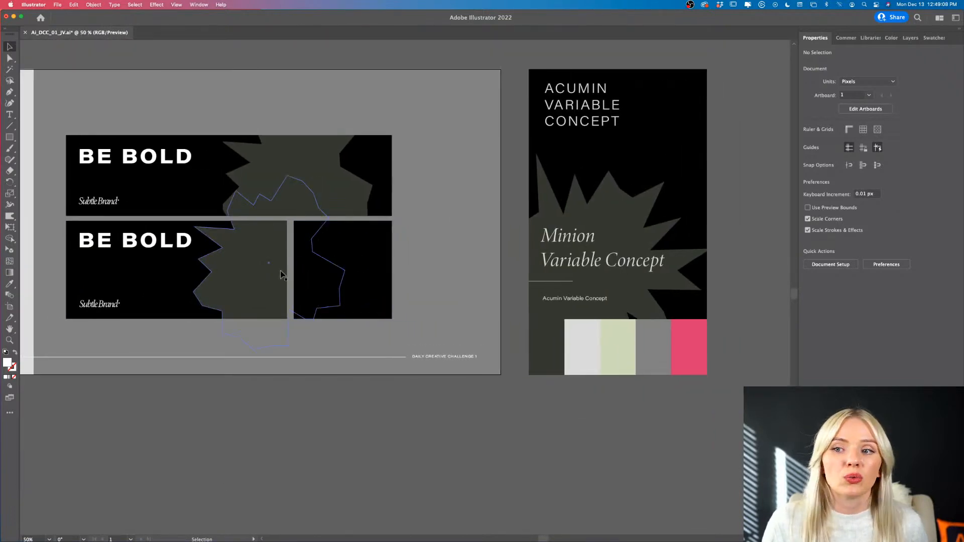
{"action": "left_click_drag", "start_coordinate": [283, 275], "coordinate": [387, 273]}
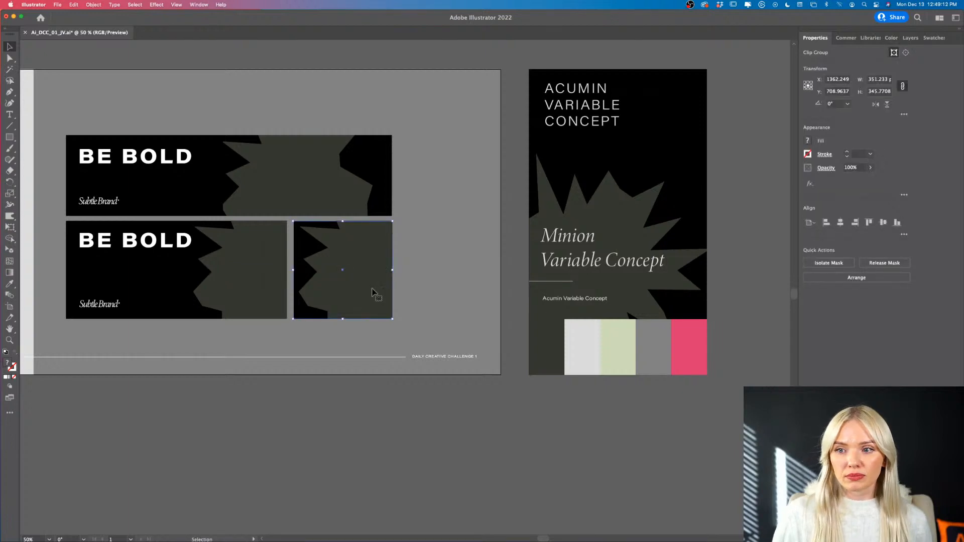
- Shift the starburst down and right inside the copy's mask, toward the square's lower-right corner
{"action": "double_click", "coordinate": [375, 292]}
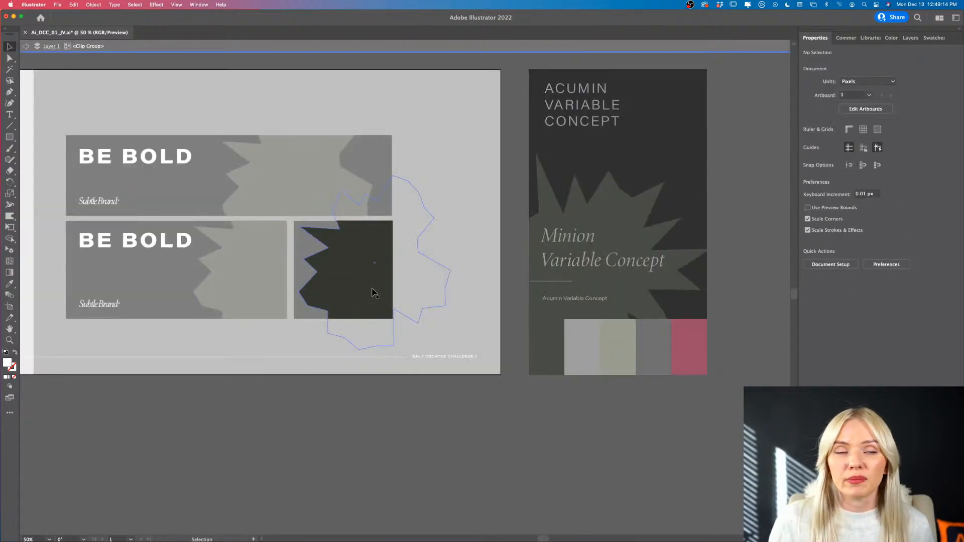
{"action": "left_click_drag", "start_coordinate": [374, 292], "coordinate": [403, 326]}
{"action": "double_click", "coordinate": [416, 437]}
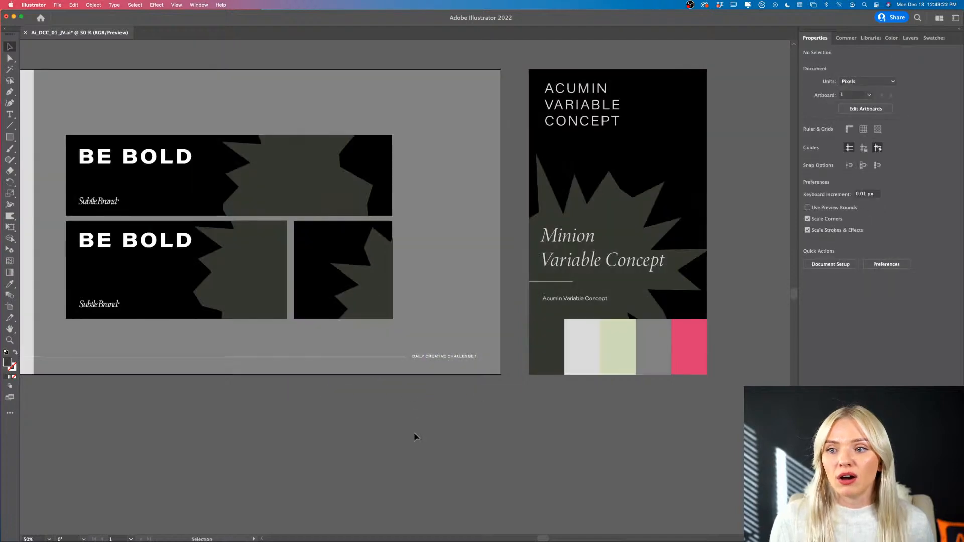
- Duplicate the lower-left ad's BE BOLD headline into the lower-right square and set its font size to 48 pt
{"action": "key", "text": "super+plus"}
{"action": "scroll", "coordinate": [349, 295], "scroll_direction": "left", "scroll_amount": 4}
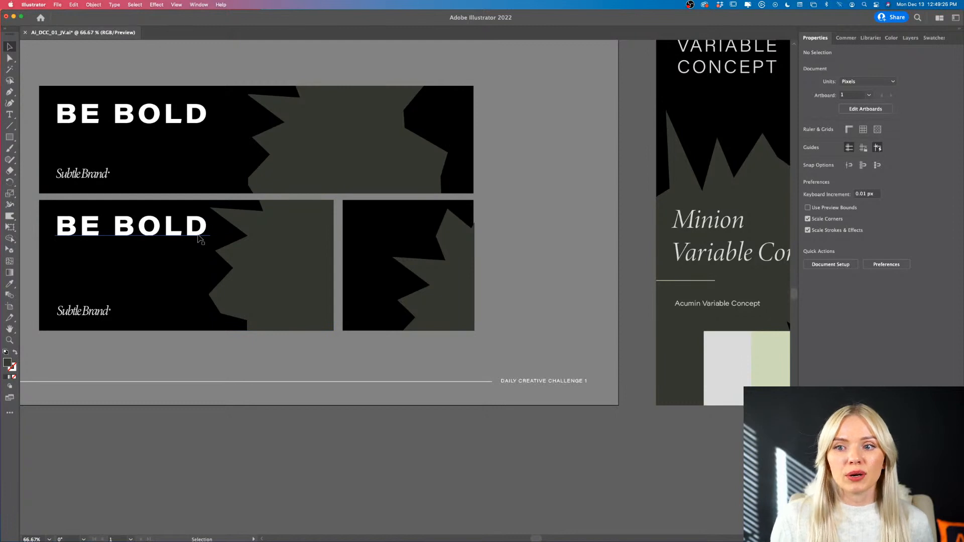
{"action": "left_click_drag", "start_coordinate": [199, 238], "coordinate": [496, 233]}
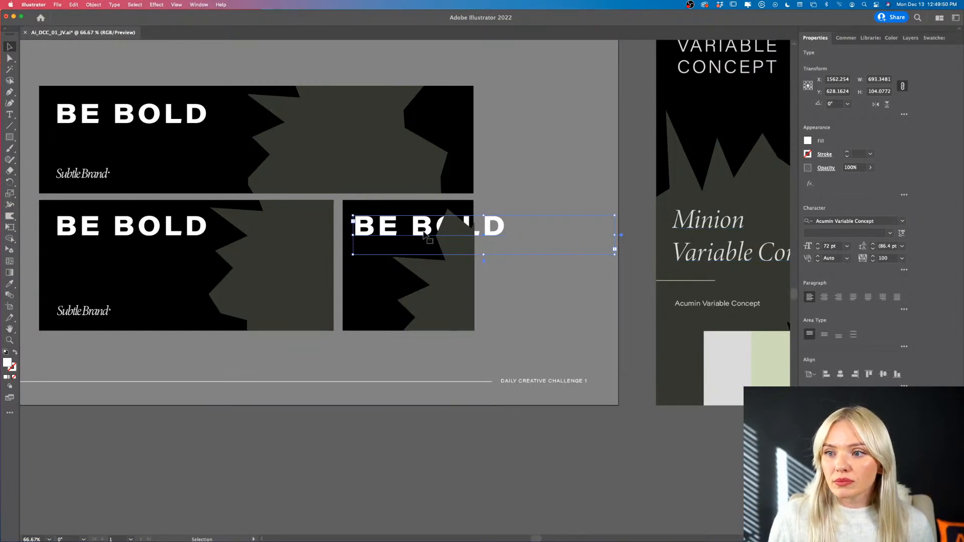
{"action": "left_click", "coordinate": [848, 246]}
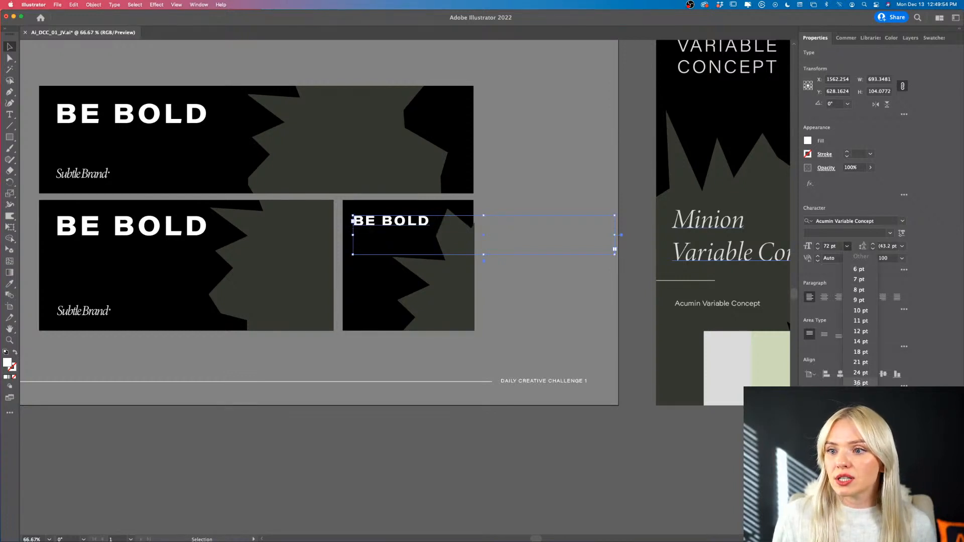
{"action": "left_click", "coordinate": [860, 393]}
- Position the square's BE BOLD headline at about X 1570, Y 628 px and bring it in front of the starburst
{"action": "left_click_drag", "start_coordinate": [410, 226], "coordinate": [411, 226]}
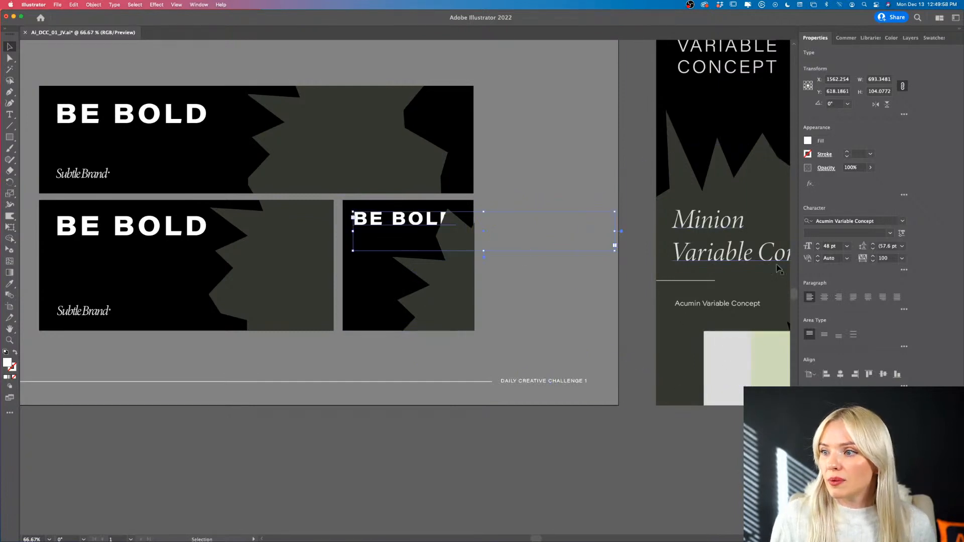
{"action": "left_click_drag", "start_coordinate": [418, 224], "coordinate": [419, 229]}
{"action": "right_click", "coordinate": [417, 227]}
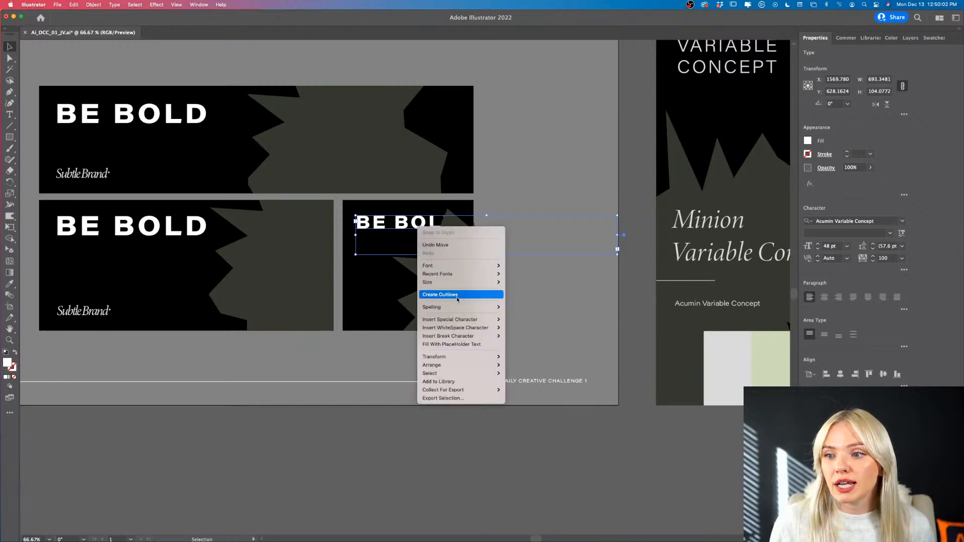
{"action": "mouse_move", "coordinate": [474, 366]}
{"action": "left_click", "coordinate": [514, 365]}
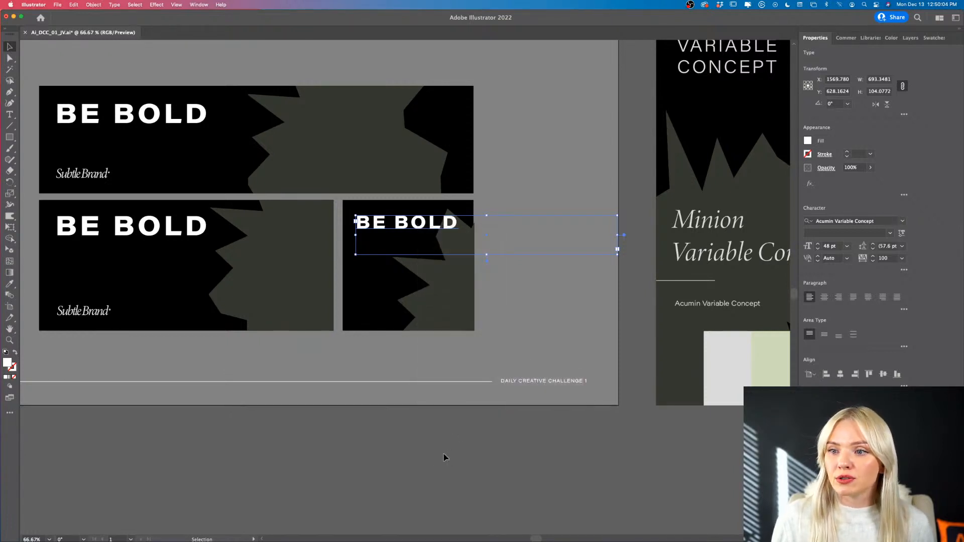
- Move the starburst left and down inside its mask so it clears the square's BE BOLD headline
{"action": "double_click", "coordinate": [444, 293]}
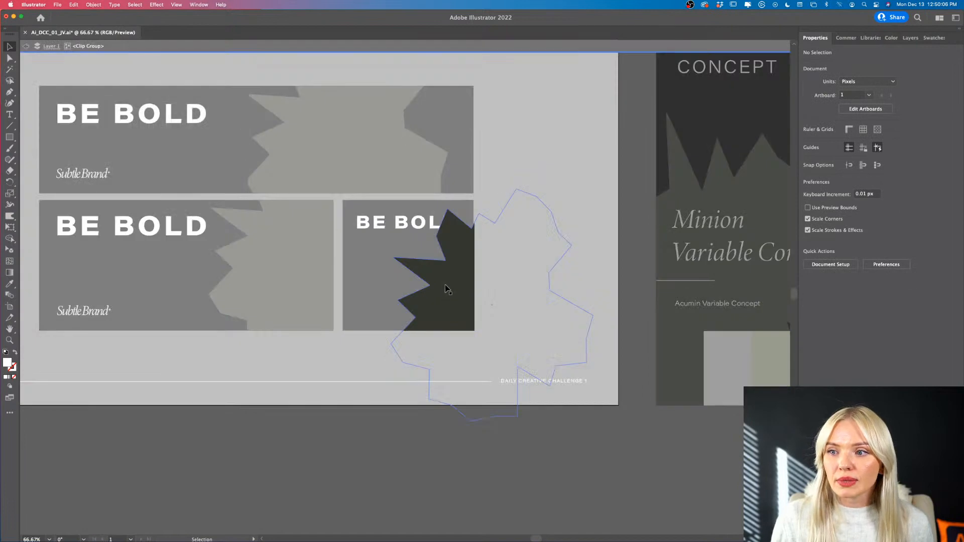
{"action": "left_click_drag", "start_coordinate": [446, 285], "coordinate": [426, 303]}
{"action": "double_click", "coordinate": [490, 468]}
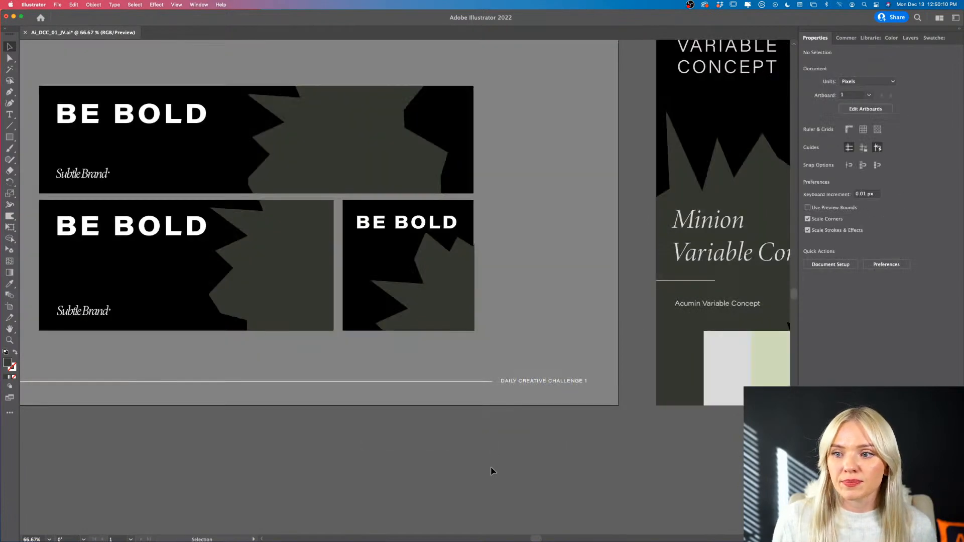
- Nudge the square's clipped starburst so the mask's right edge lines up with the black square's right edge
{"action": "scroll", "coordinate": [452, 413], "scroll_direction": "left", "scroll_amount": 1}
{"action": "scroll", "coordinate": [452, 413], "scroll_direction": "left", "scroll_amount": 2}
{"action": "scroll", "coordinate": [452, 414], "scroll_direction": "up", "scroll_amount": 1}
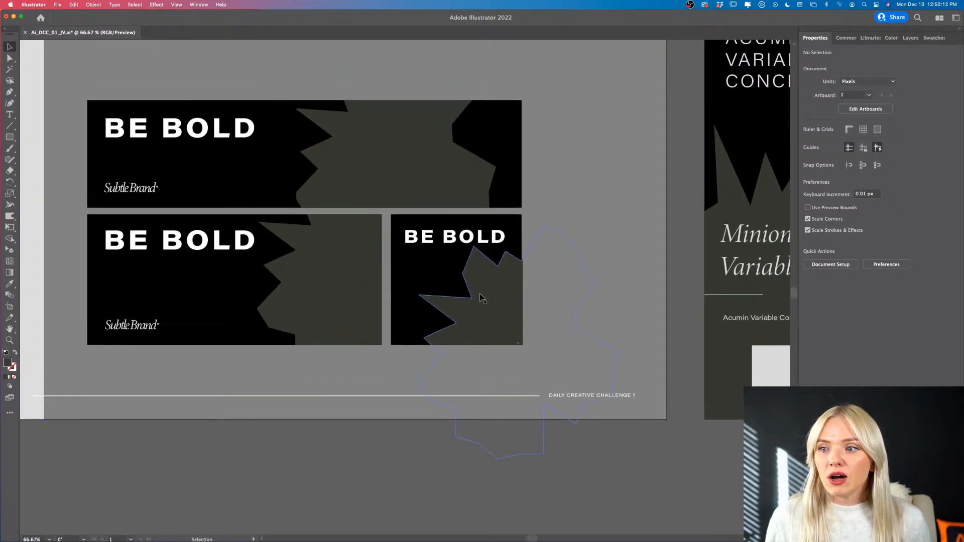
{"action": "scroll", "coordinate": [481, 295], "scroll_direction": "up", "scroll_amount": 1}
{"action": "left_click", "coordinate": [516, 308]}
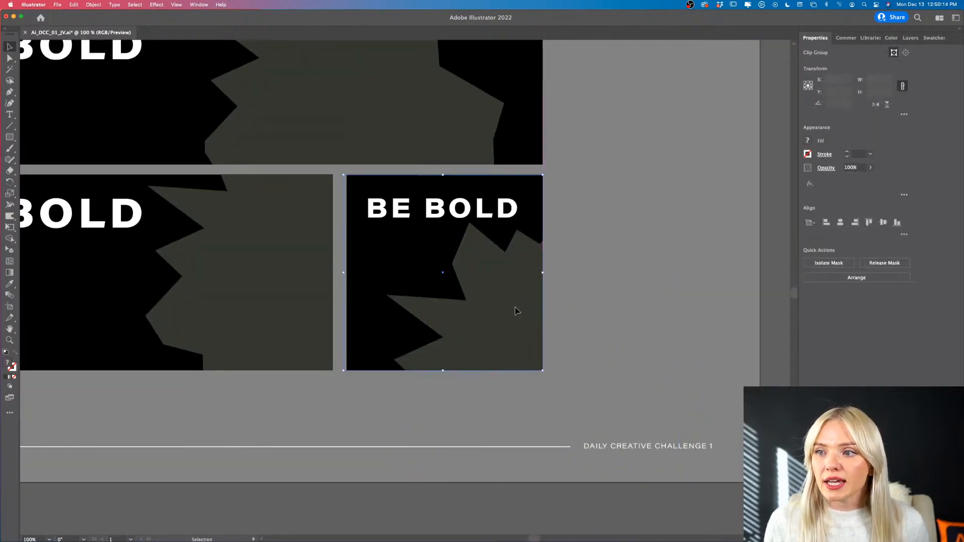
{"action": "scroll", "coordinate": [516, 307], "scroll_direction": "down", "scroll_amount": 3}
{"action": "left_click", "coordinate": [491, 393]}
{"action": "scroll", "coordinate": [454, 362], "scroll_direction": "up", "scroll_amount": 2}
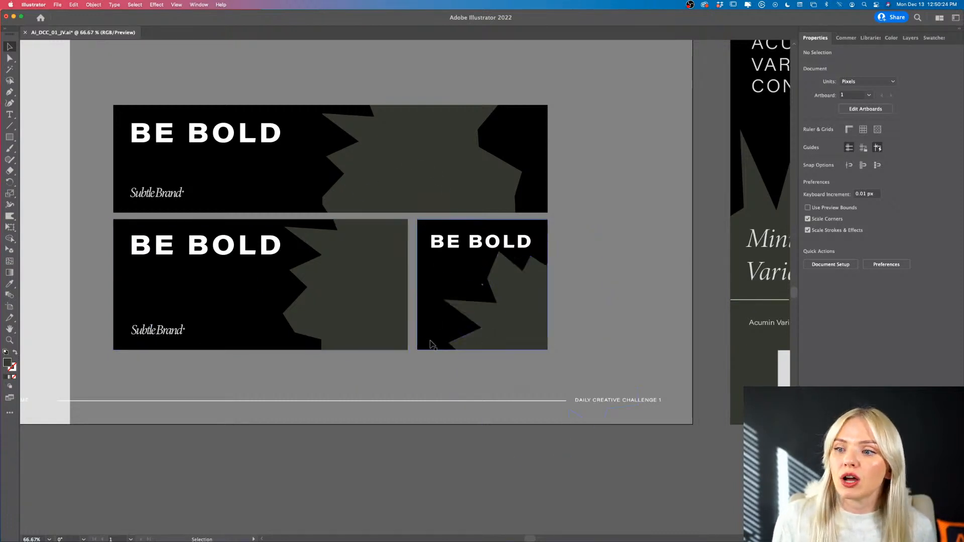
- Move the starburst up and right inside the square's mask, leaving the square's lower-left area free
{"action": "double_click", "coordinate": [520, 328]}
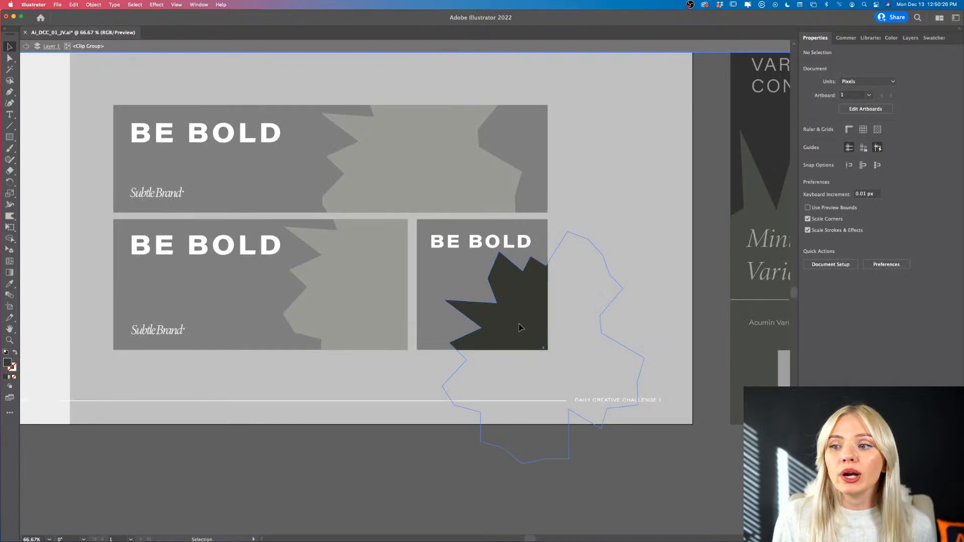
{"action": "left_click_drag", "start_coordinate": [521, 329], "coordinate": [562, 300]}
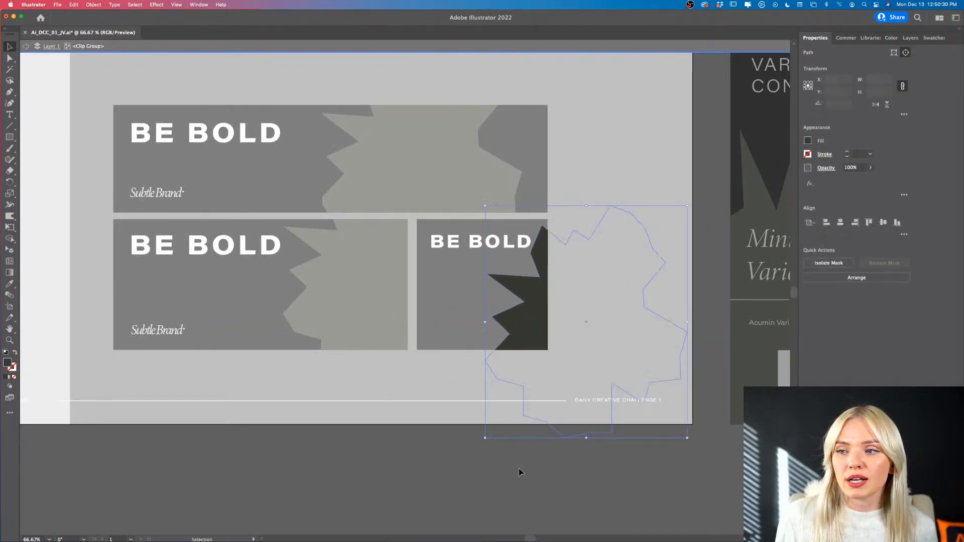
{"action": "double_click", "coordinate": [492, 502]}
- Duplicate the lower-left ad's Subtle Brand wordmark into the square's lower-left corner, at about X 1297, Y 830 px
{"action": "scroll", "coordinate": [483, 480], "scroll_direction": "right", "scroll_amount": 1}
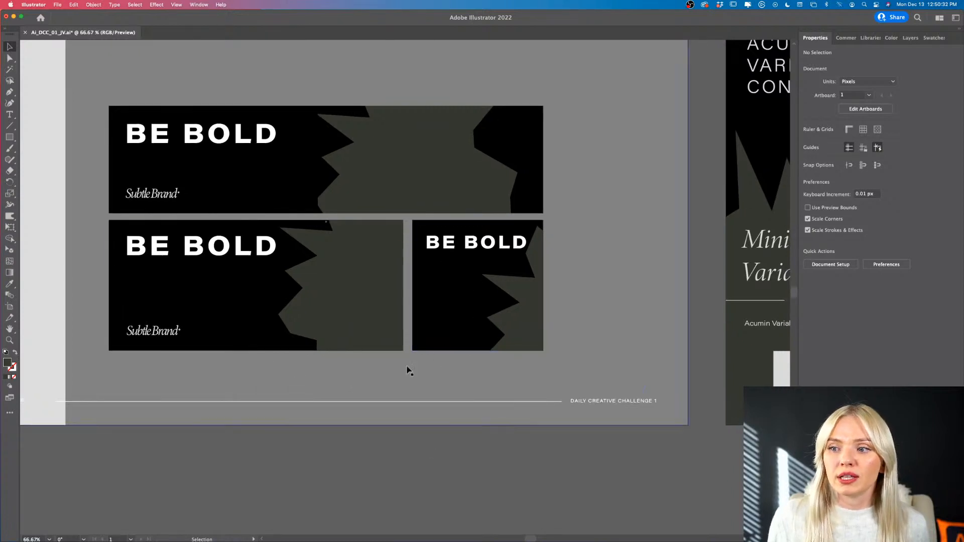
{"action": "left_click", "coordinate": [157, 335]}
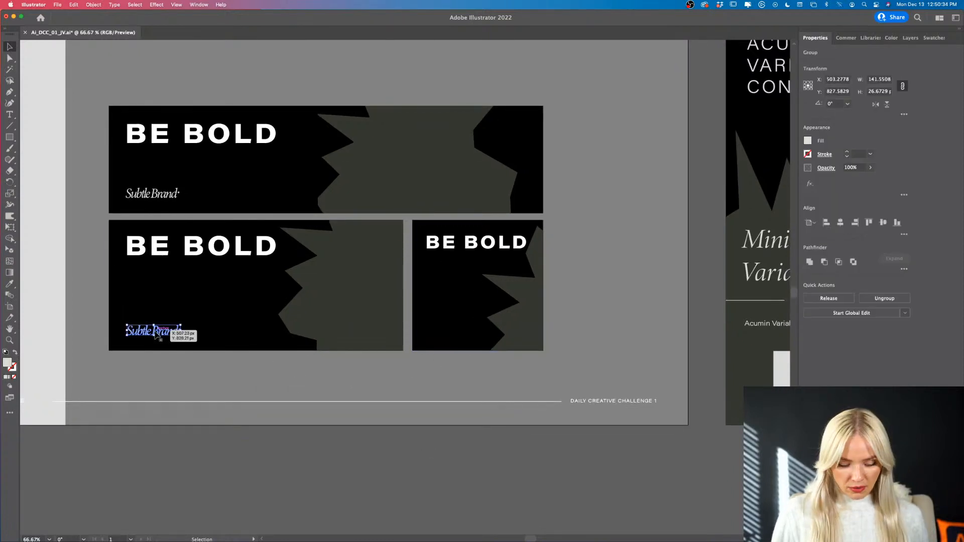
{"action": "left_click_drag", "start_coordinate": [156, 335], "coordinate": [456, 337]}
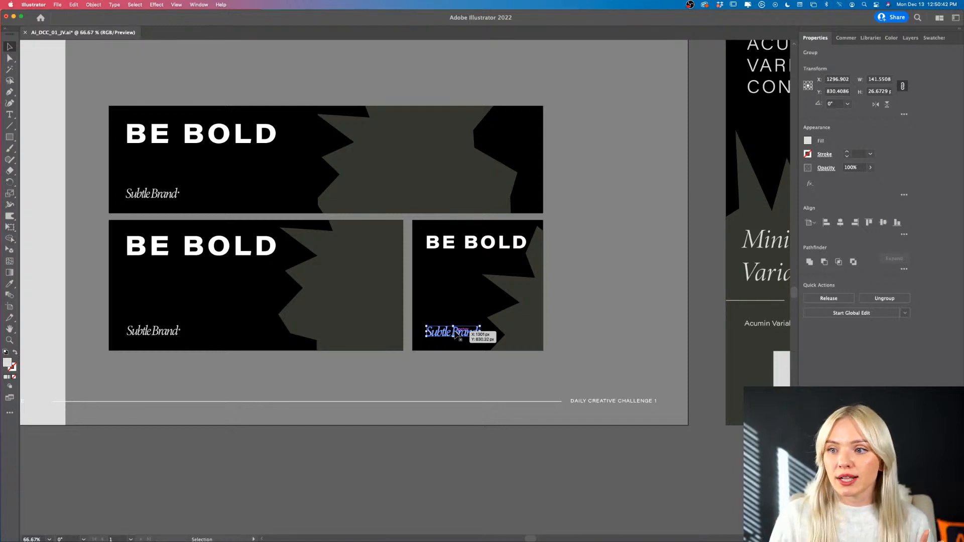
{"action": "left_click", "coordinate": [446, 450]}
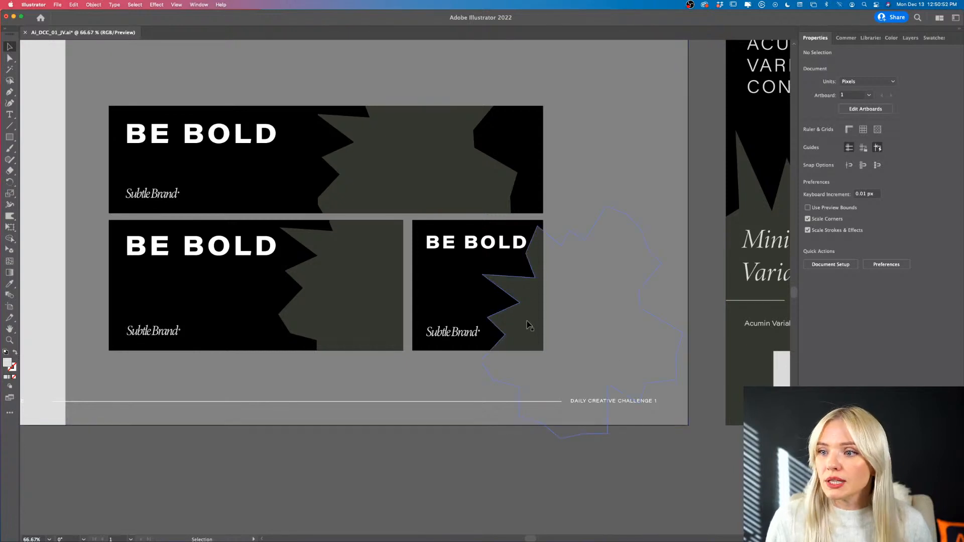
- Lower the starburst slightly inside the square's mask, away from the end of the BE BOLD headline
{"action": "double_click", "coordinate": [529, 322]}
{"action": "left_click_drag", "start_coordinate": [529, 321], "coordinate": [529, 334]}
{"action": "double_click", "coordinate": [438, 463]}
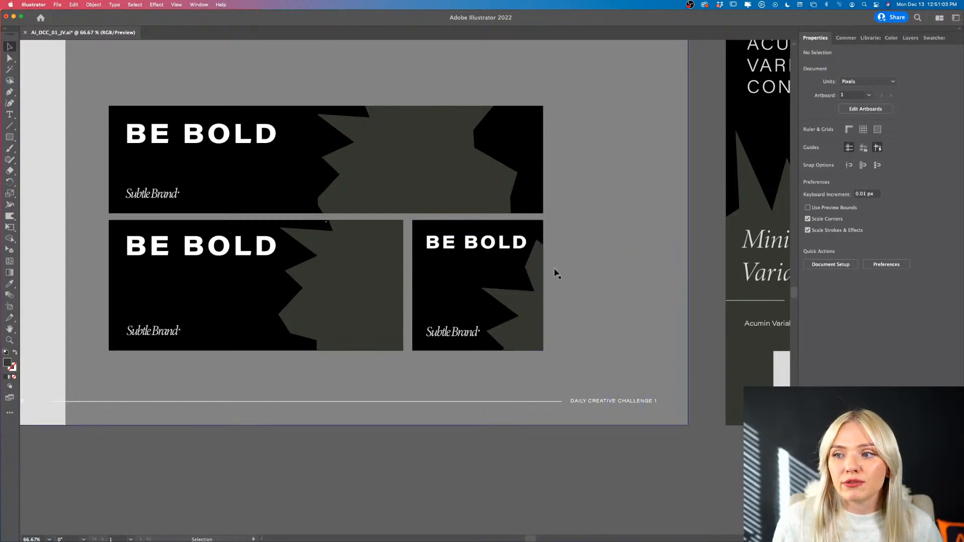
- Rotate the starburst inside the square ad's mask to about 317° and reposition it clear of the BE BOLD headline and Subtle Brand wordmark
{"action": "double_click", "coordinate": [532, 330]}
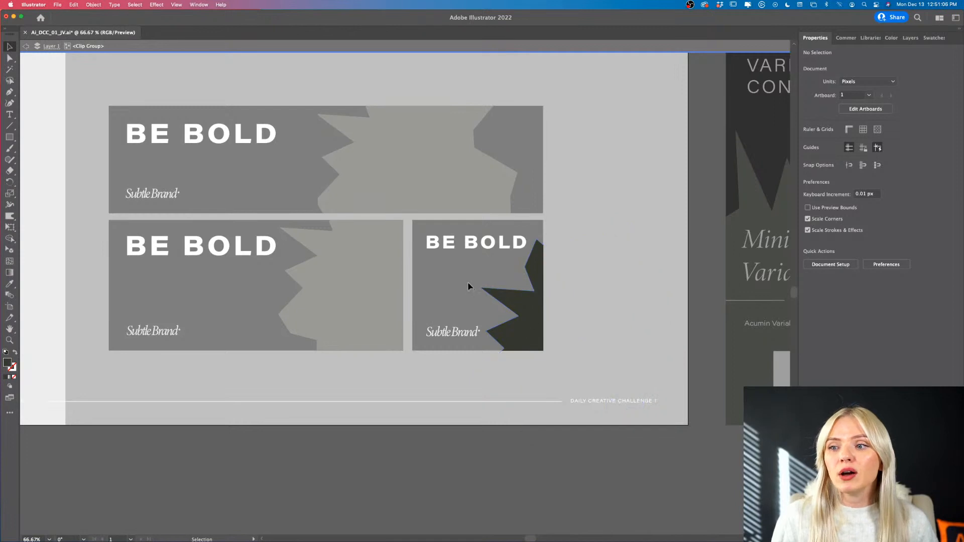
{"action": "left_click", "coordinate": [531, 333]}
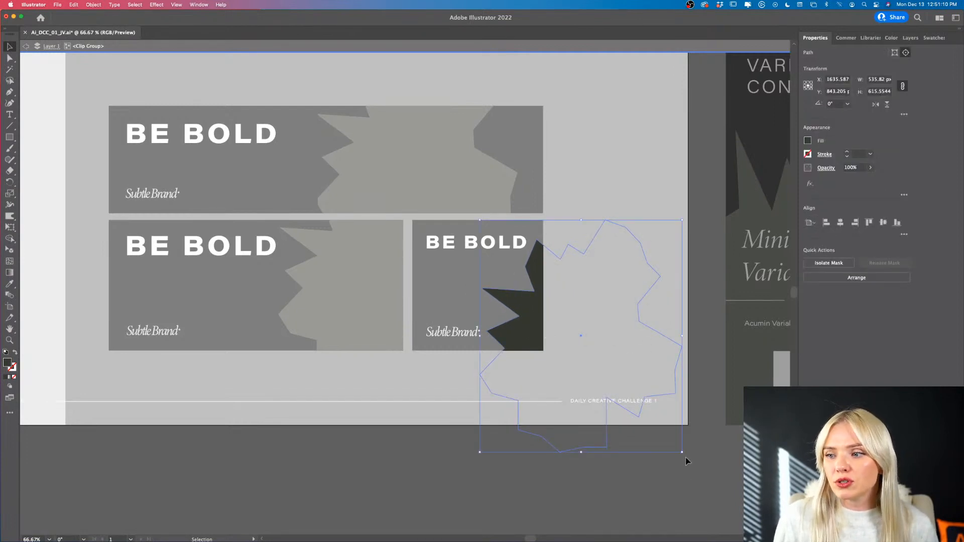
{"action": "left_click_drag", "start_coordinate": [685, 456], "coordinate": [548, 488]}
{"action": "mouse_move", "coordinate": [519, 330]}
{"action": "left_mouse_down"}
{"action": "mouse_move", "coordinate": [538, 326]}
{"action": "mouse_move", "coordinate": [527, 332]}
{"action": "left_mouse_up"}
{"action": "left_click_drag", "start_coordinate": [557, 490], "coordinate": [585, 478]}
{"action": "mouse_move", "coordinate": [523, 329]}
{"action": "left_mouse_down"}
{"action": "mouse_move", "coordinate": [534, 324]}
{"action": "mouse_move", "coordinate": [523, 327]}
{"action": "left_mouse_up"}
{"action": "double_click", "coordinate": [471, 457]}
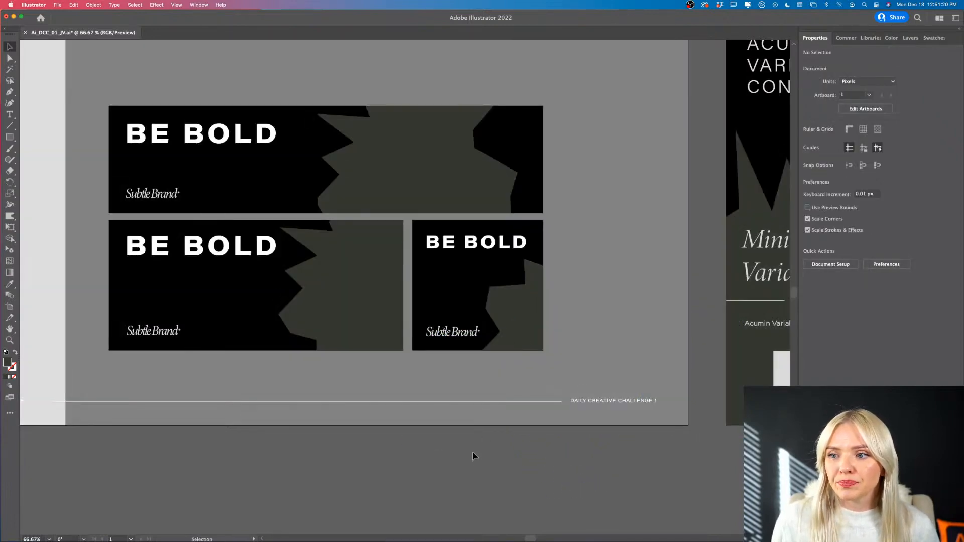
- Review the square ad close up and the full three-ad layout beside the style guide, checking spacing and starburst placement
{"action": "scroll", "coordinate": [569, 311], "scroll_direction": "up", "scroll_amount": 2}
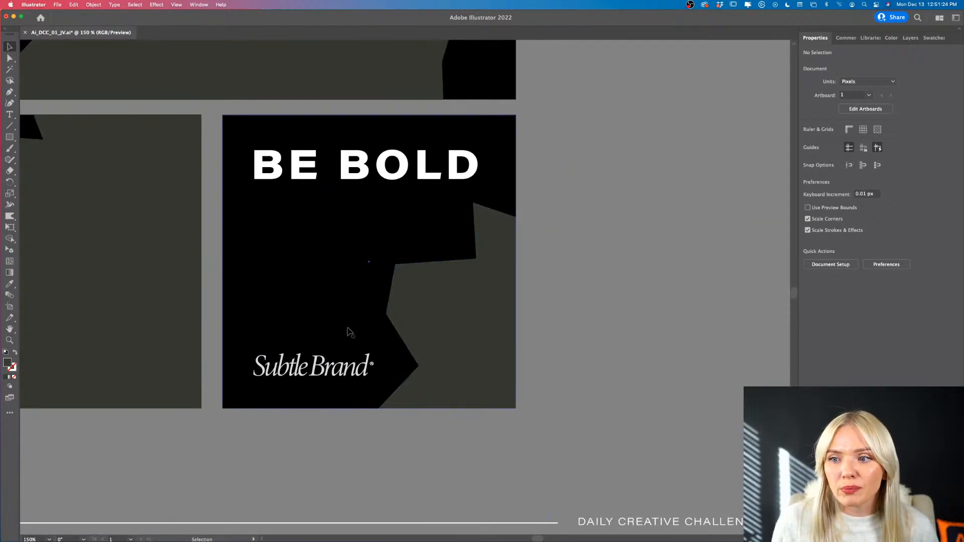
{"action": "scroll", "coordinate": [441, 320], "scroll_direction": "down", "scroll_amount": 3}
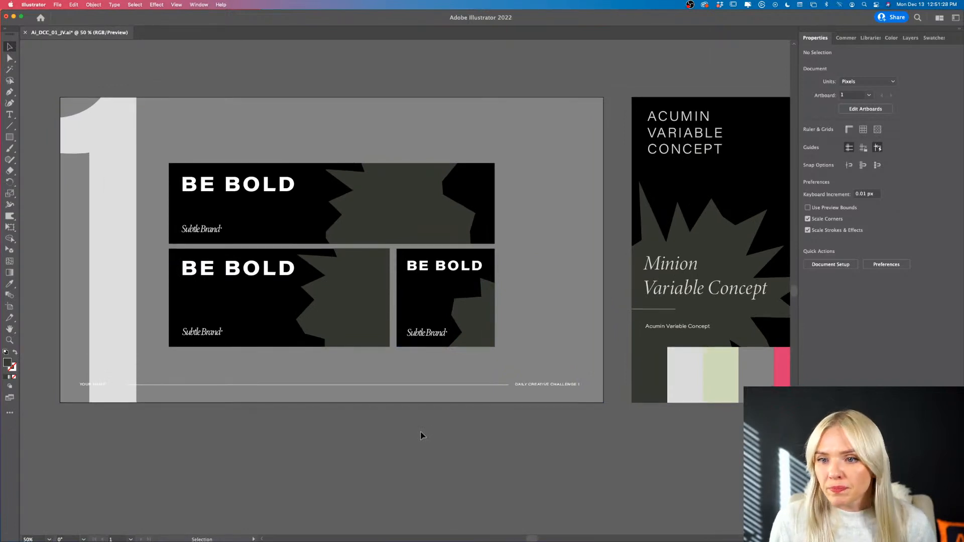
{"action": "scroll", "coordinate": [404, 406], "scroll_direction": "up", "scroll_amount": 1}
{"action": "scroll", "coordinate": [401, 396], "scroll_direction": "up", "scroll_amount": 1}
{"action": "scroll", "coordinate": [400, 392], "scroll_direction": "up", "scroll_amount": 3}
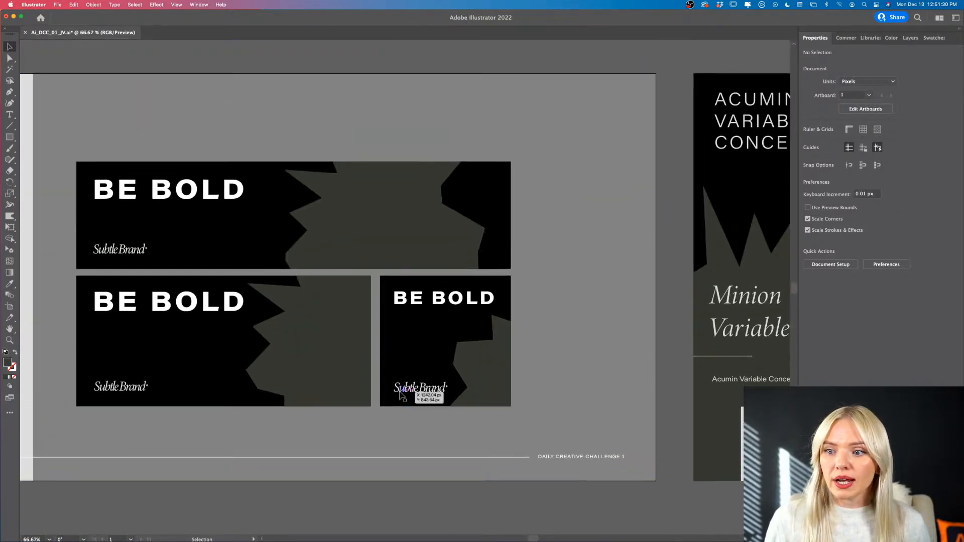
{"action": "scroll", "coordinate": [401, 397], "scroll_direction": "left", "scroll_amount": 2}
{"action": "scroll", "coordinate": [415, 401], "scroll_direction": "down", "scroll_amount": 3}
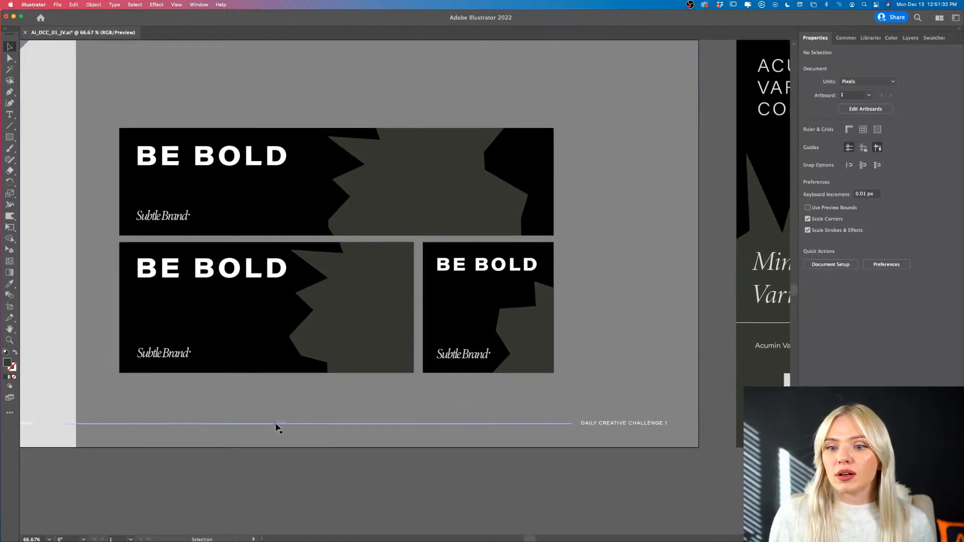
{"action": "scroll", "coordinate": [278, 432], "scroll_direction": "down", "scroll_amount": 1}
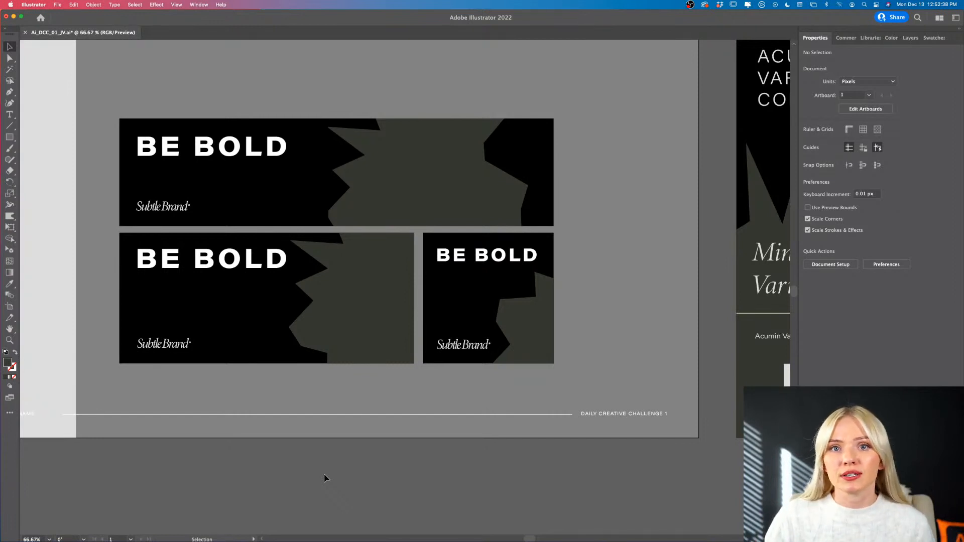
{"action": "scroll", "coordinate": [364, 475], "scroll_direction": "left", "scroll_amount": 3}
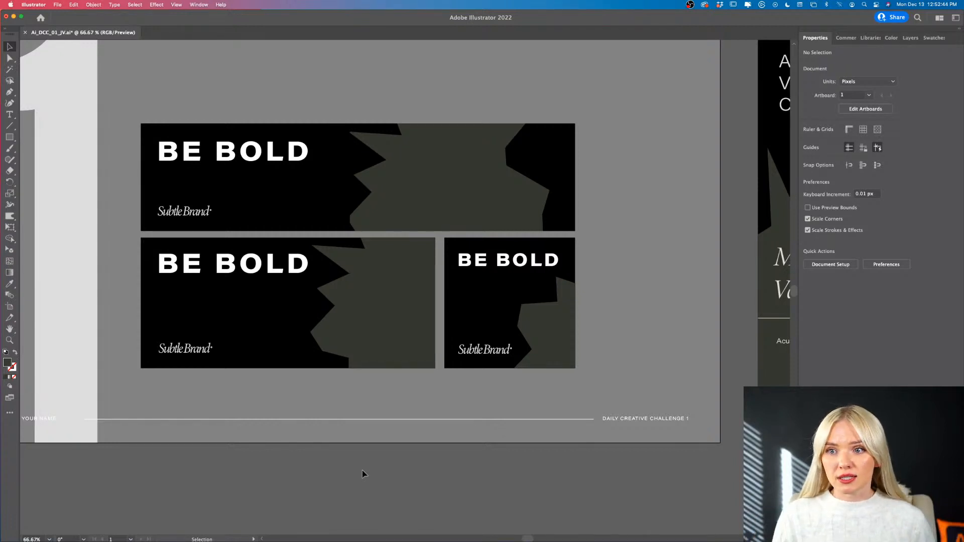
{"action": "scroll", "coordinate": [364, 474], "scroll_direction": "down", "scroll_amount": 1}
{"action": "scroll", "coordinate": [364, 474], "scroll_direction": "down", "scroll_amount": 3}
{"action": "scroll", "coordinate": [364, 475], "scroll_direction": "right", "scroll_amount": 2}
{"action": "scroll", "coordinate": [363, 474], "scroll_direction": "left", "scroll_amount": 3}
{"action": "scroll", "coordinate": [364, 474], "scroll_direction": "up", "scroll_amount": 1}
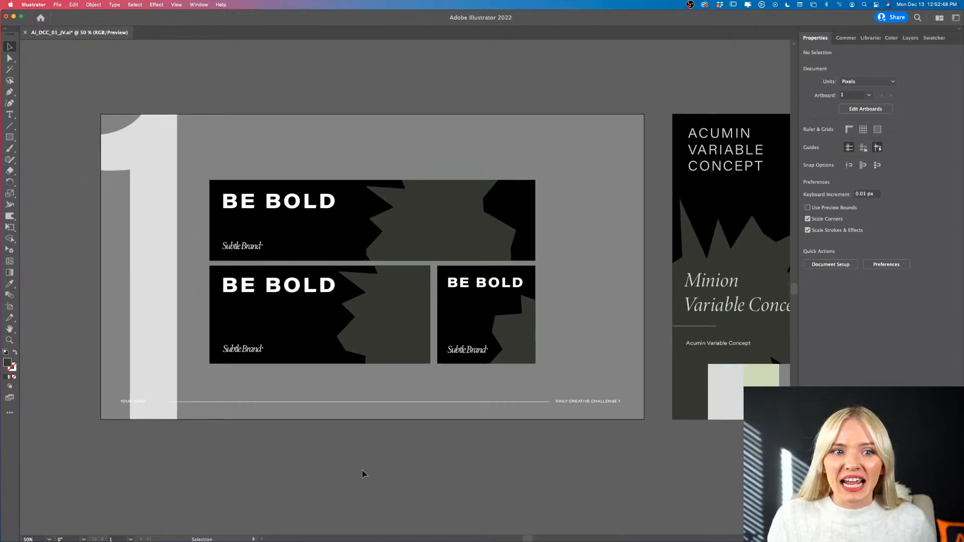
- Try the style guide's pale green swatch as the fill of the square ad's clipped starburst
{"action": "double_click", "coordinate": [508, 340]}
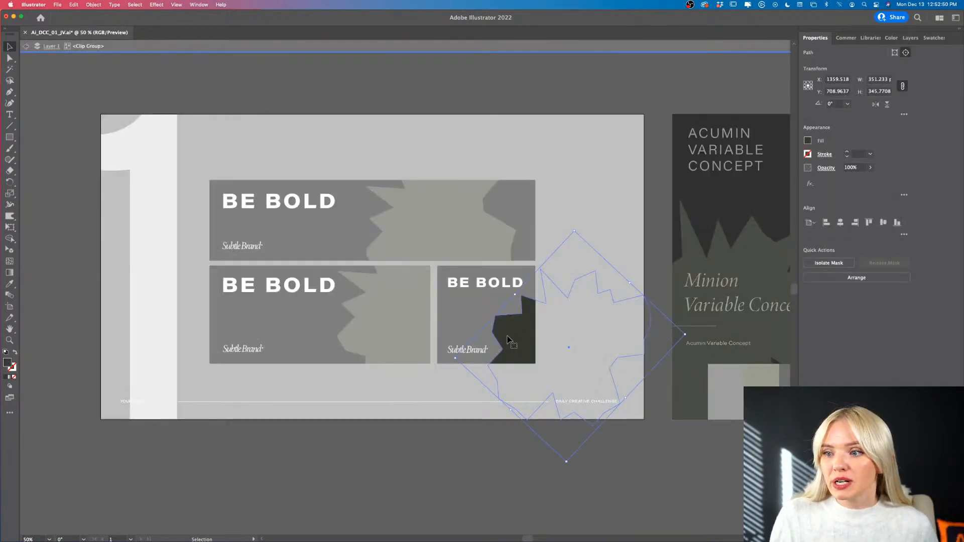
{"action": "scroll", "coordinate": [508, 340], "scroll_direction": "right", "scroll_amount": 5}
{"action": "scroll", "coordinate": [508, 340], "scroll_direction": "down", "scroll_amount": 1}
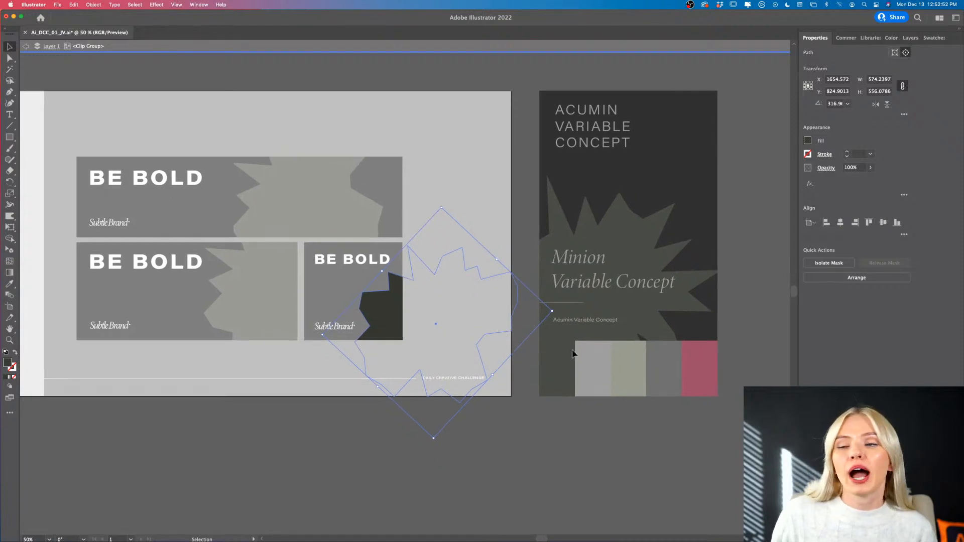
{"action": "key", "text": "i"}
{"action": "left_click", "coordinate": [630, 363]}
{"action": "key", "text": "v"}
{"action": "left_click", "coordinate": [541, 431]}
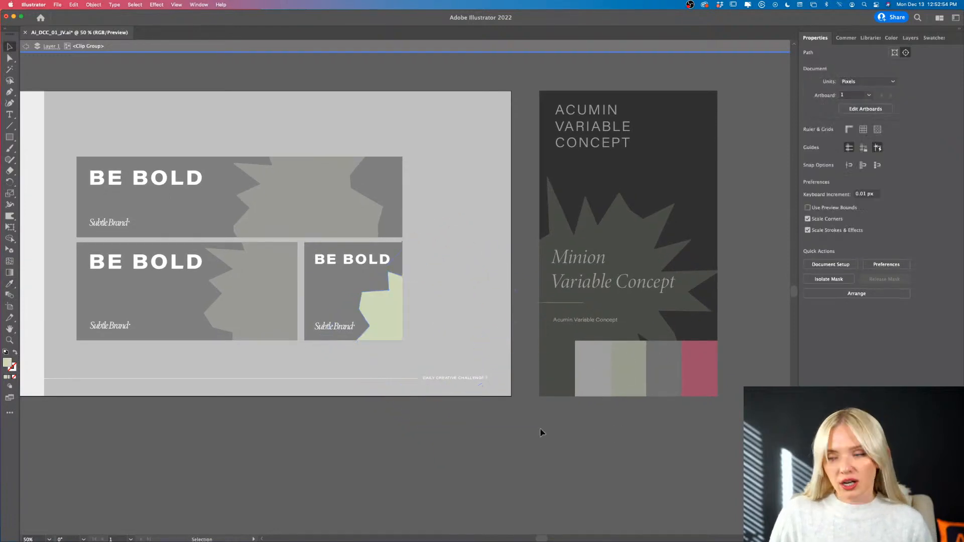
{"action": "double_click", "coordinate": [541, 431]}
{"action": "key", "text": "v"}
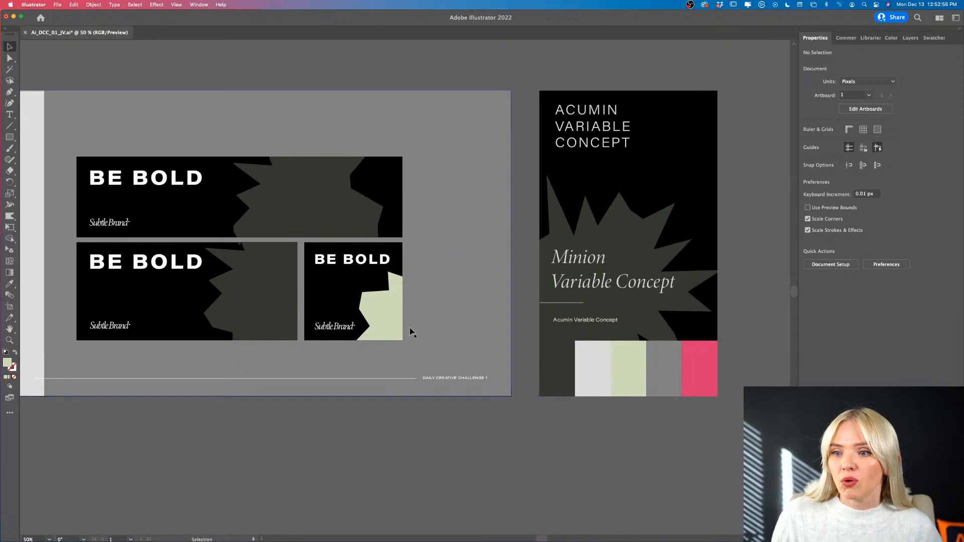
- Try the style guide's pink swatch on the square ad's starburst, and restore its original dark fill
{"action": "double_click", "coordinate": [392, 324]}
{"action": "key", "text": "i"}
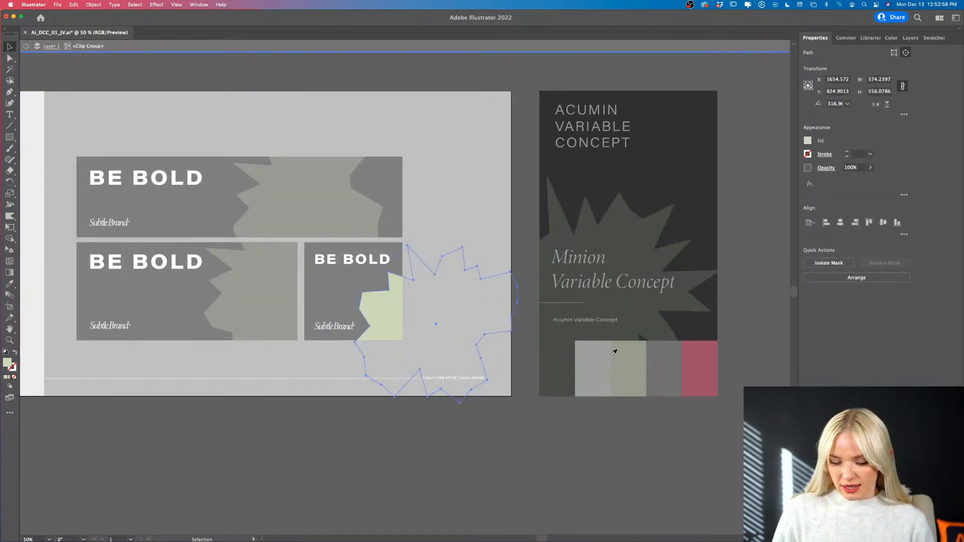
{"action": "left_click", "coordinate": [697, 356]}
{"action": "key", "text": "v"}
{"action": "double_click", "coordinate": [442, 454]}
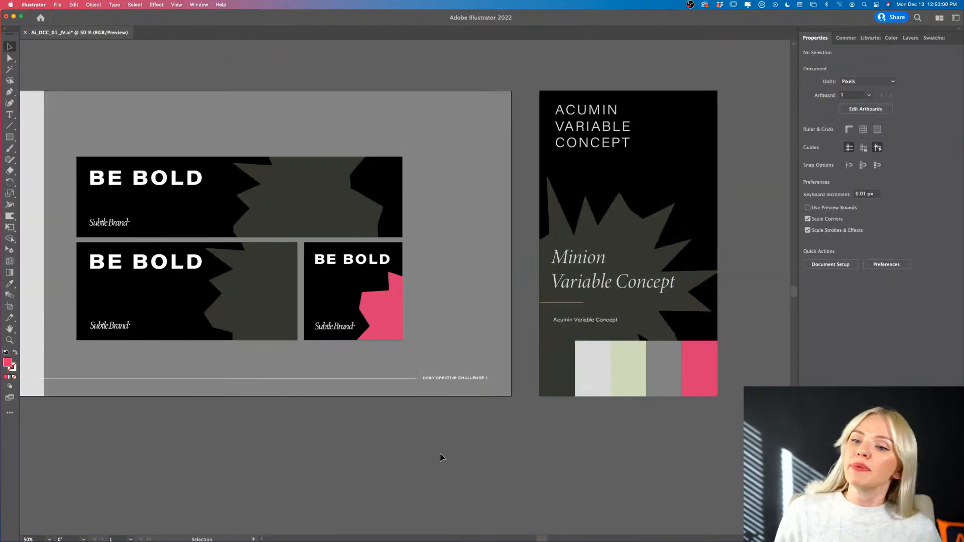
{"action": "double_click", "coordinate": [381, 342]}
{"action": "double_click", "coordinate": [378, 428]}
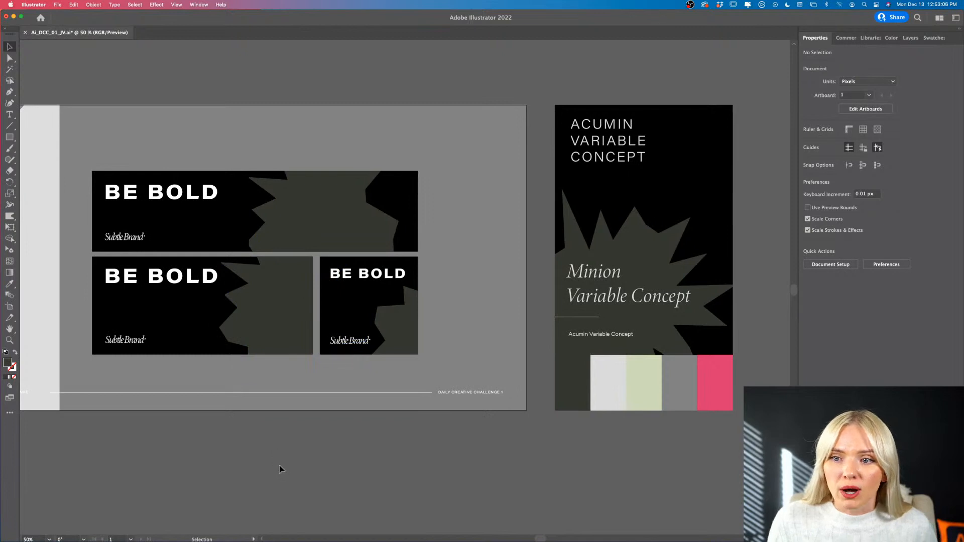
{"action": "scroll", "coordinate": [279, 465], "scroll_direction": "left", "scroll_amount": 5}
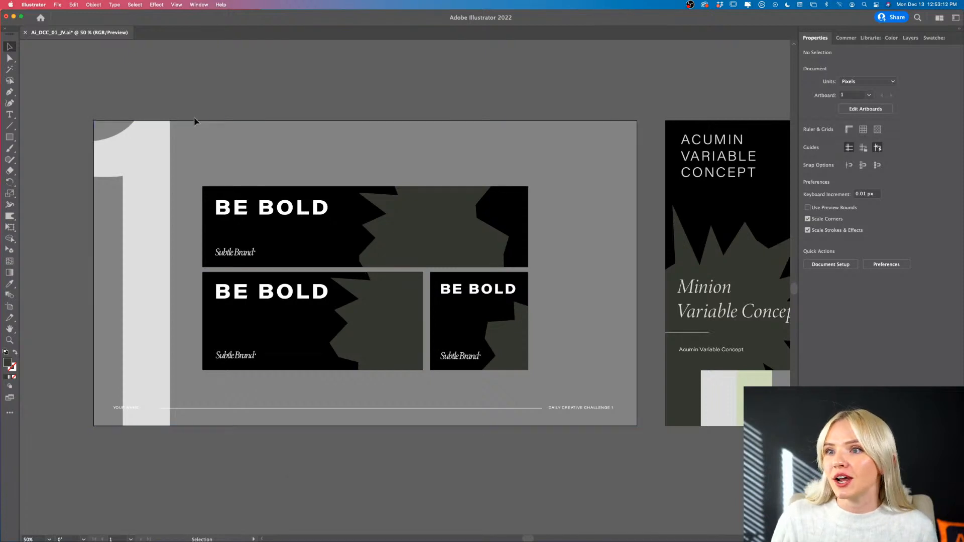
{"action": "left_click", "coordinate": [57, 5]}
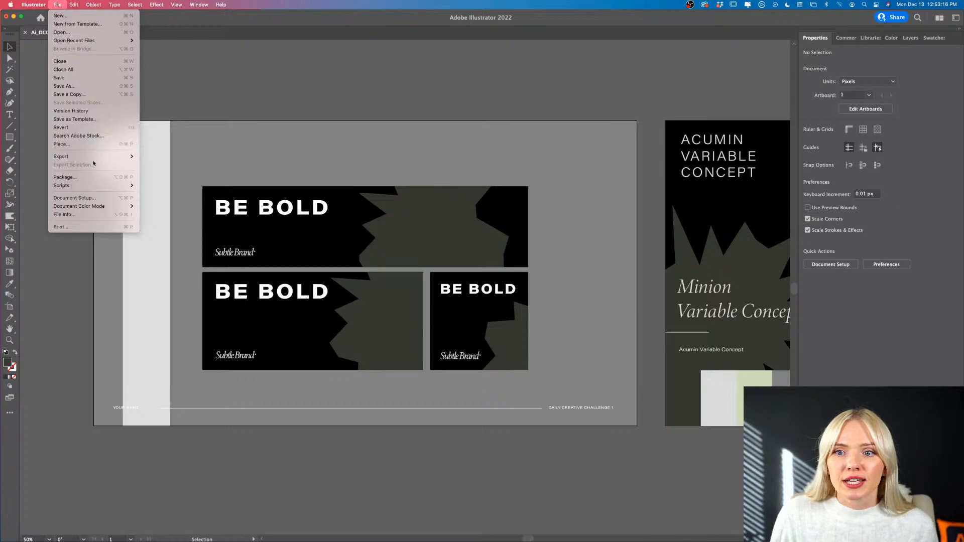
{"action": "mouse_move", "coordinate": [138, 159]}
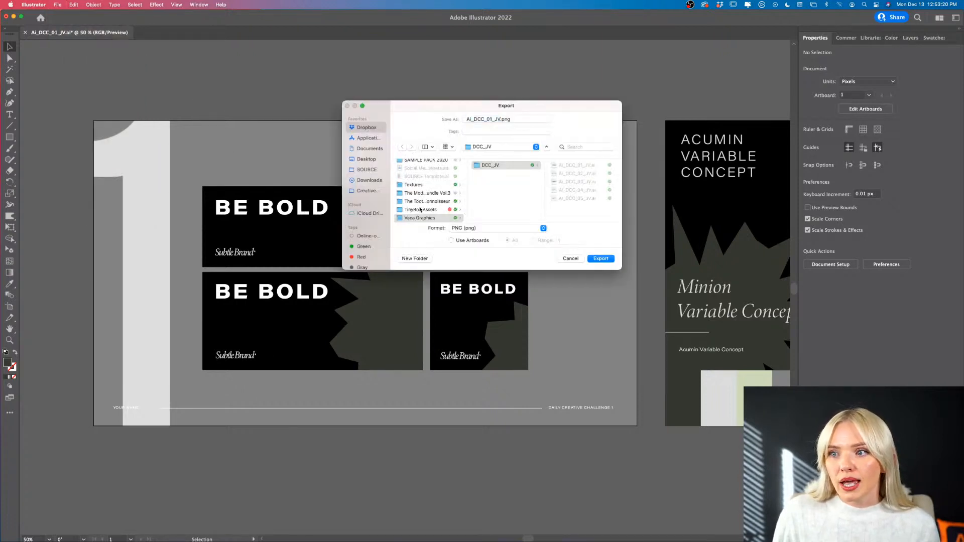
{"action": "left_click", "coordinate": [452, 241]}
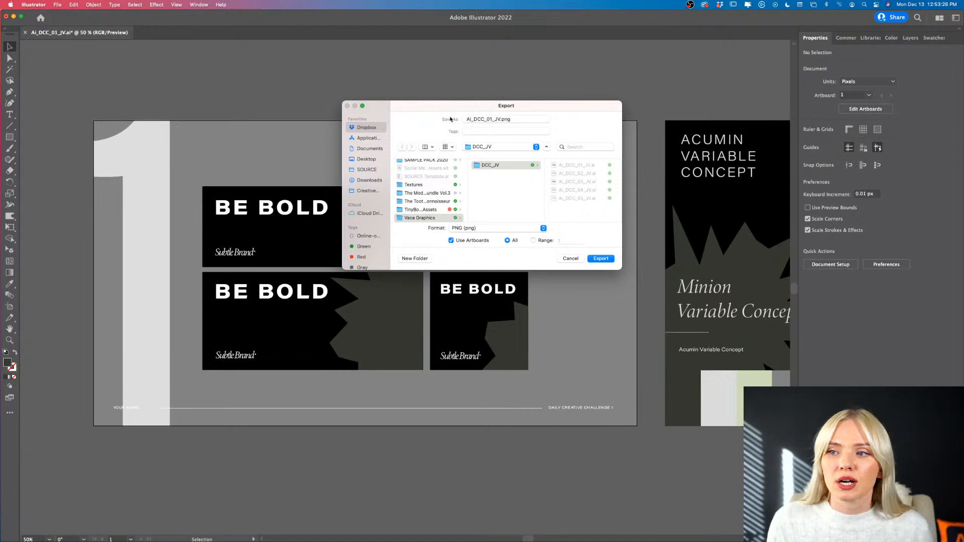
{"action": "left_click_drag", "start_coordinate": [450, 120], "coordinate": [512, 298]}
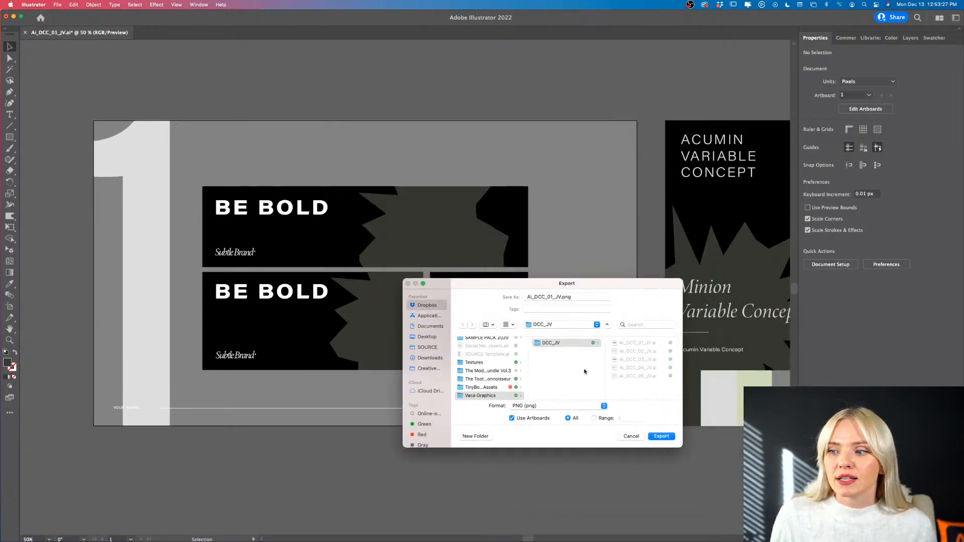
{"action": "left_click", "coordinate": [630, 437]}
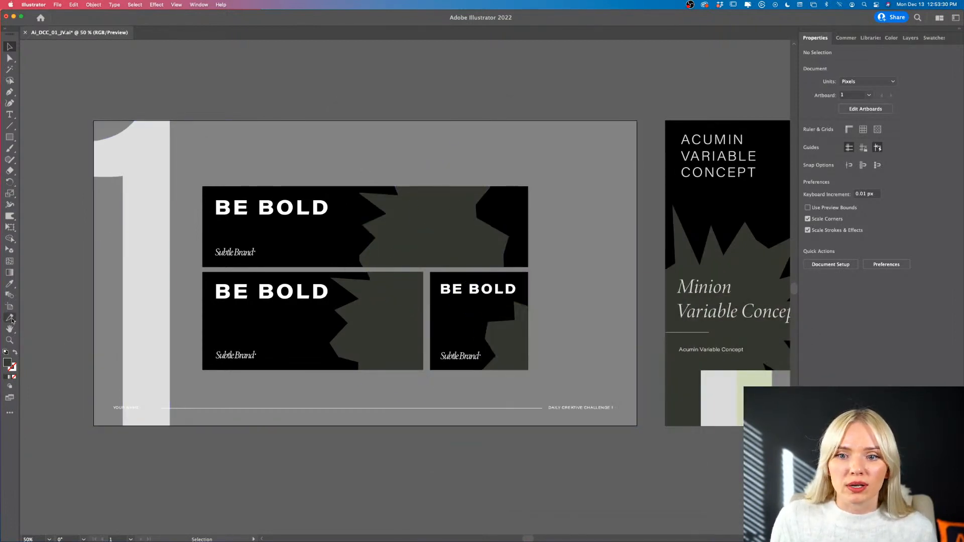
- Inspect the extent of the ad layout's artboard with the Artboard tool
{"action": "left_click", "coordinate": [10, 307]}
{"action": "scroll", "coordinate": [339, 306], "scroll_direction": "right", "scroll_amount": 3}
{"action": "scroll", "coordinate": [339, 306], "scroll_direction": "left", "scroll_amount": 5}
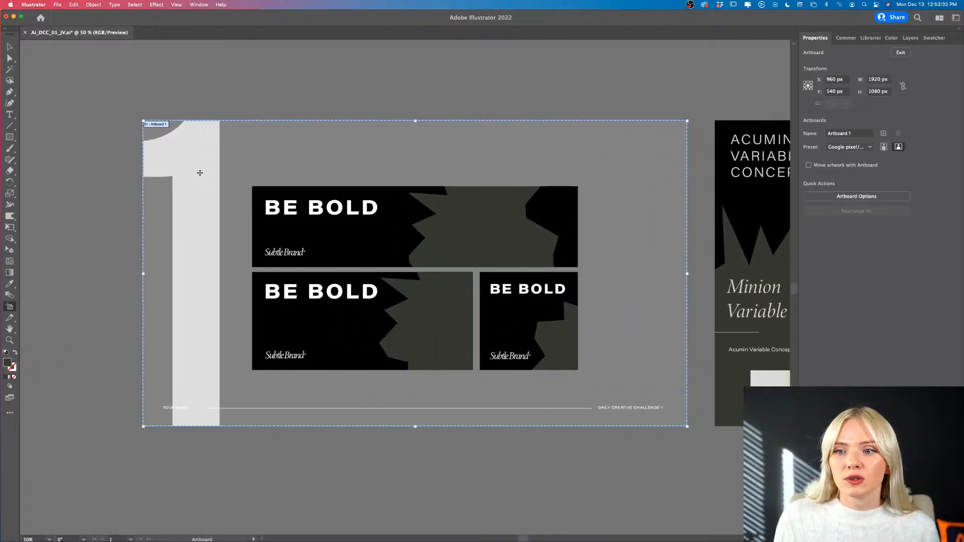
- Export all artboards as JPEG under the name Ai_DCC_01_JV.jpg in the DCC_JV folder, in RGB at maximum quality 10 and 150 ppi
{"action": "left_click", "coordinate": [57, 4]}
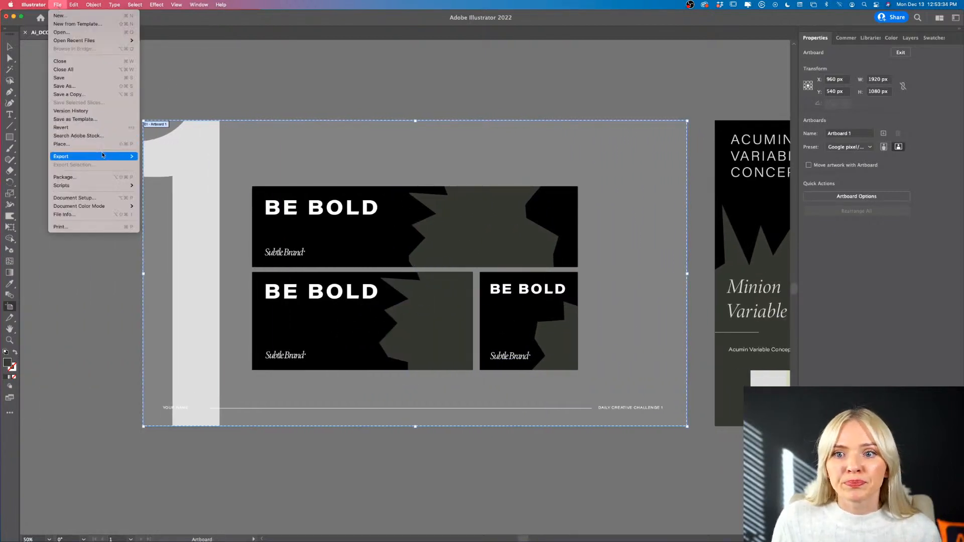
{"action": "mouse_move", "coordinate": [103, 156]}
{"action": "left_click", "coordinate": [166, 165]}
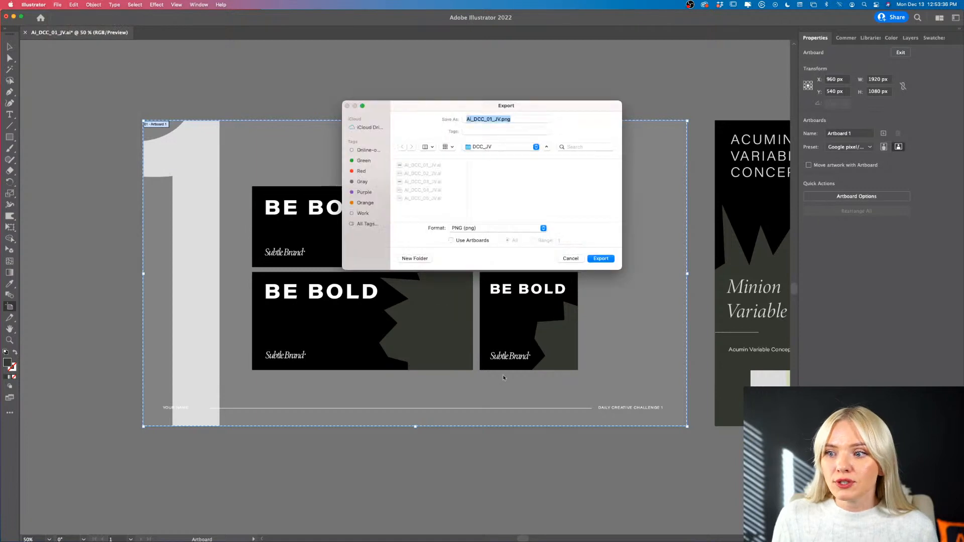
{"action": "left_click", "coordinate": [452, 240]}
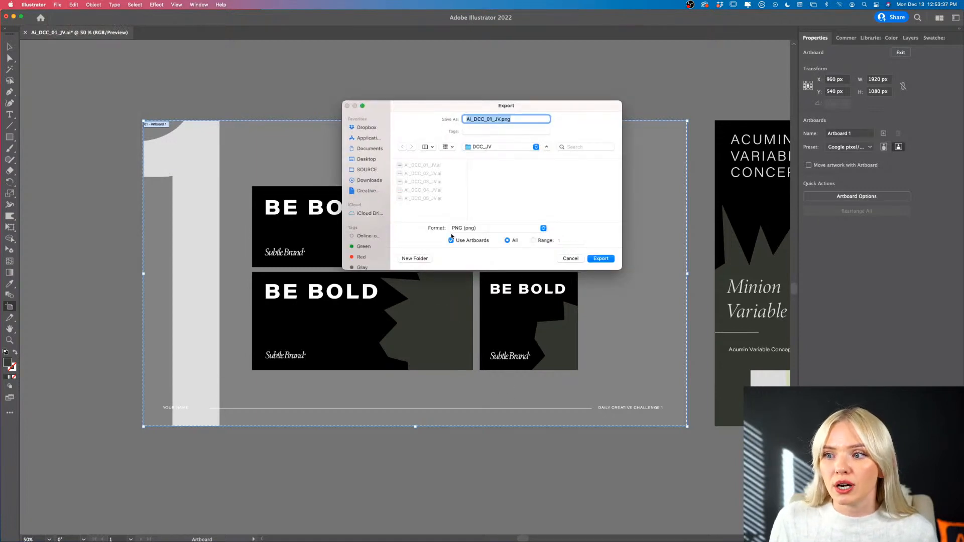
{"action": "left_click", "coordinate": [544, 229]}
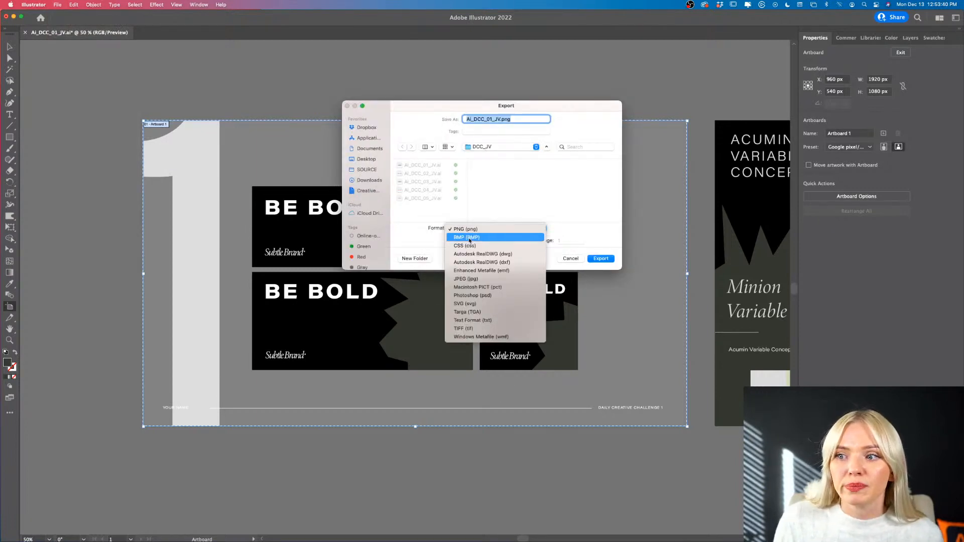
{"action": "left_click", "coordinate": [476, 279]}
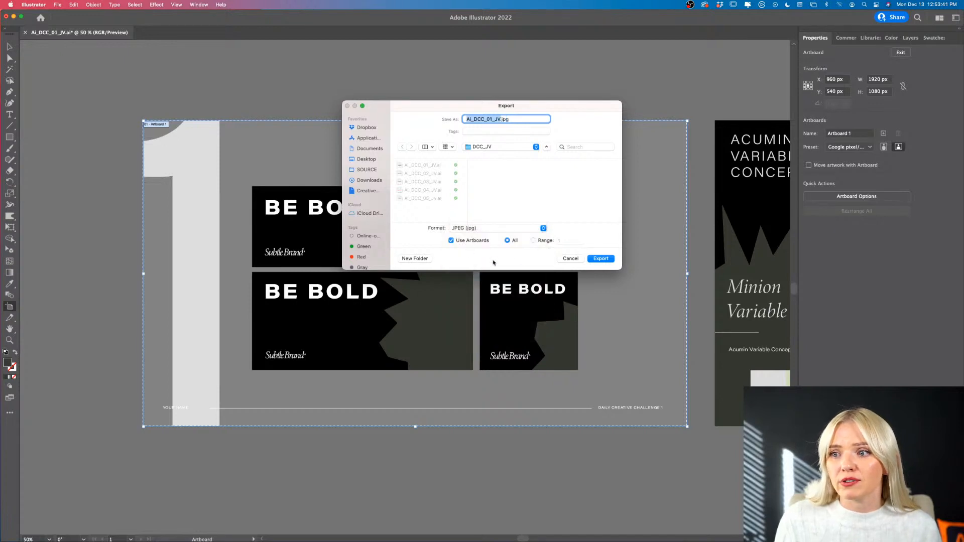
{"action": "left_click", "coordinate": [593, 259]}
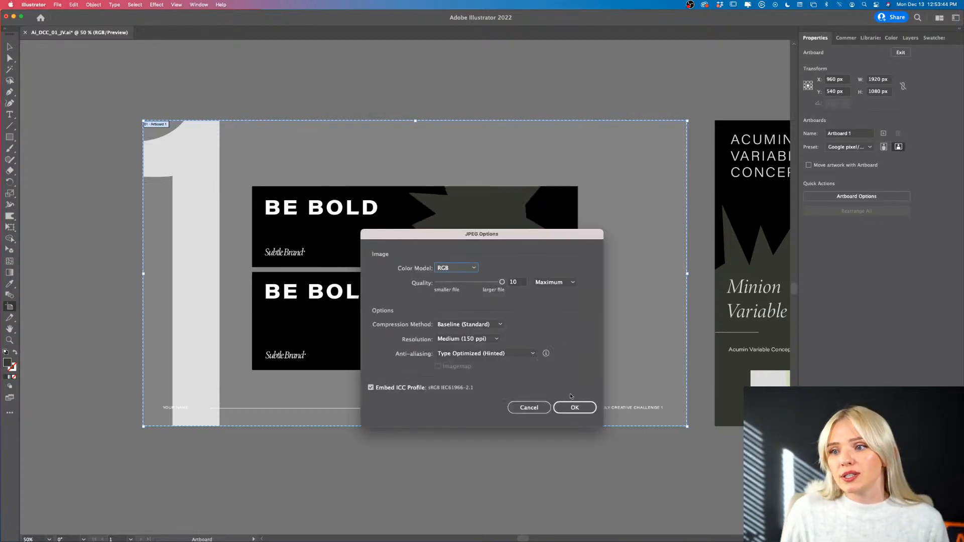
{"action": "left_click", "coordinate": [583, 410]}
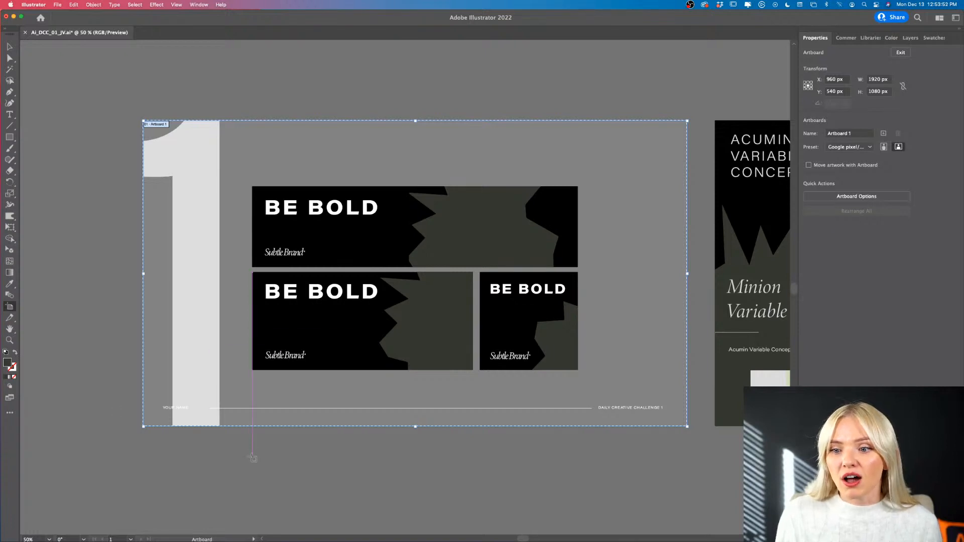
- Switch to Discord's challenge channel in Safari and attach the exported Ai_DCC_01_JV-01.jpg to a new message
{"action": "mouse_move", "coordinate": [297, 537]}
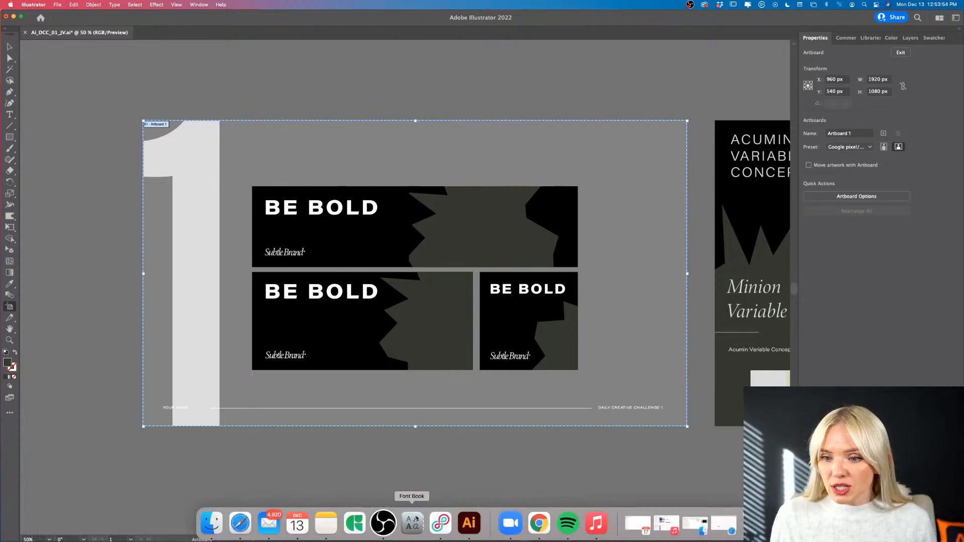
{"action": "left_click", "coordinate": [236, 526]}
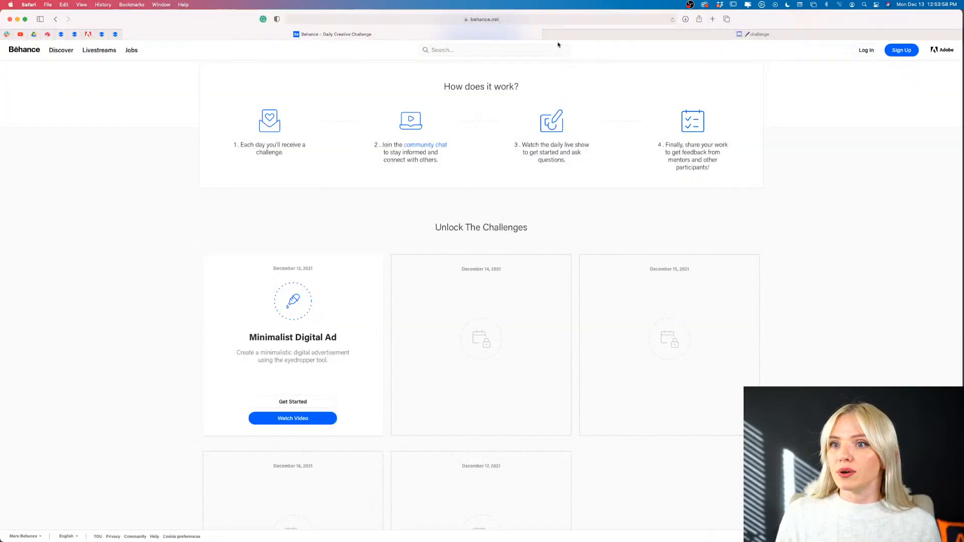
{"action": "left_click", "coordinate": [611, 35]}
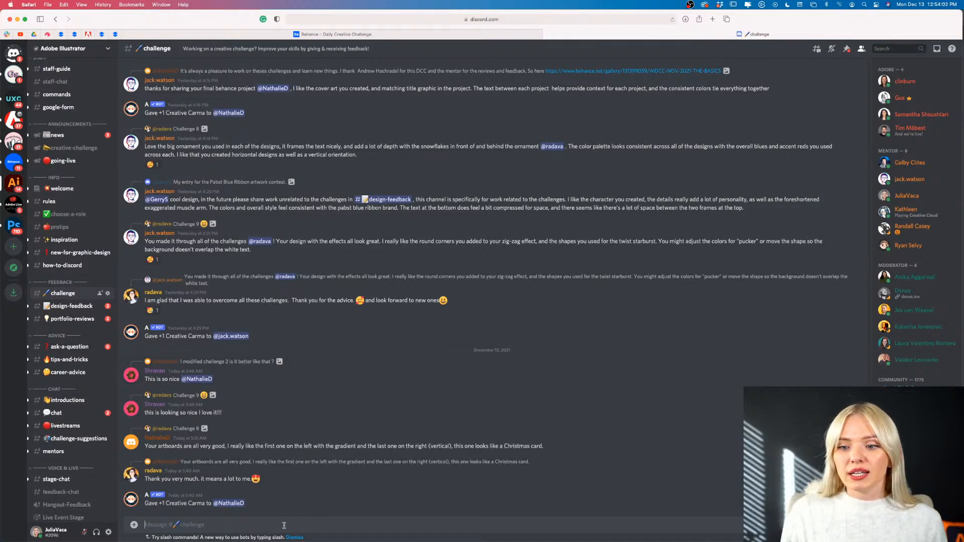
{"action": "left_click", "coordinate": [134, 525]}
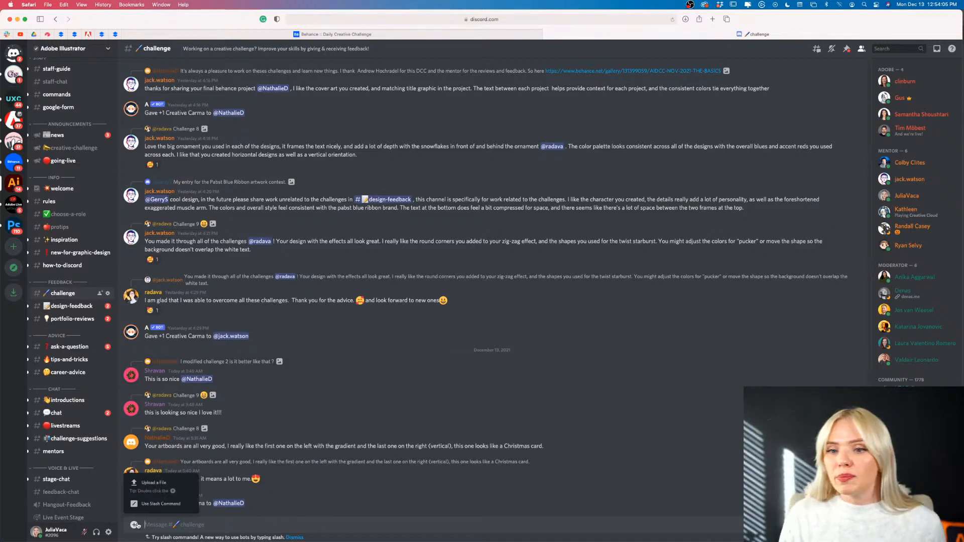
{"action": "left_click", "coordinate": [172, 484]}
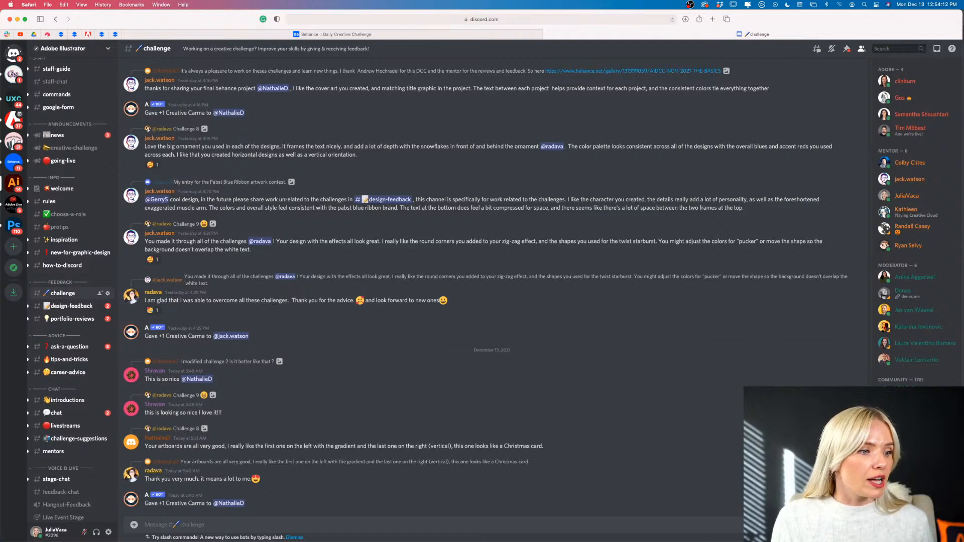
{"action": "key", "text": "super+Tab"}
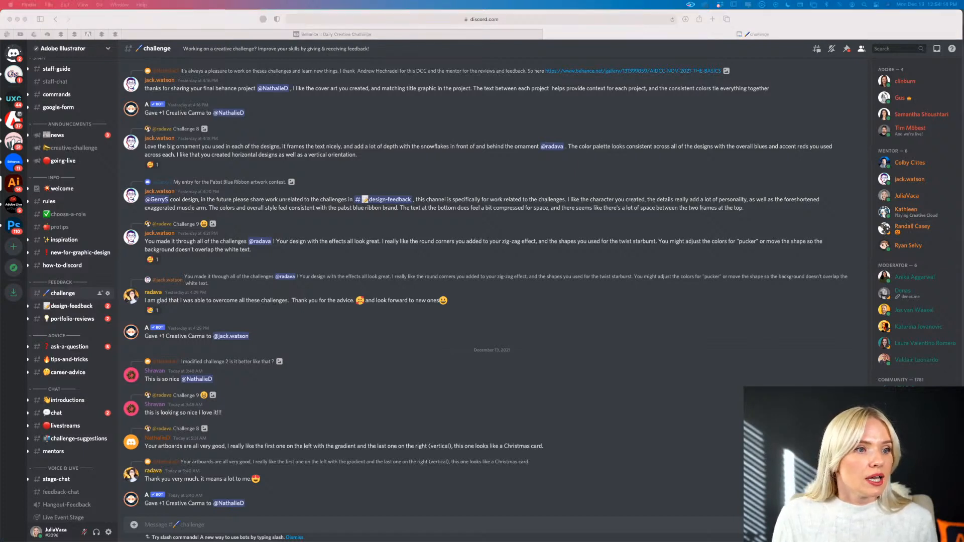
{"action": "left_click_drag", "start_coordinate": [442, 374], "coordinate": [458, 370]}
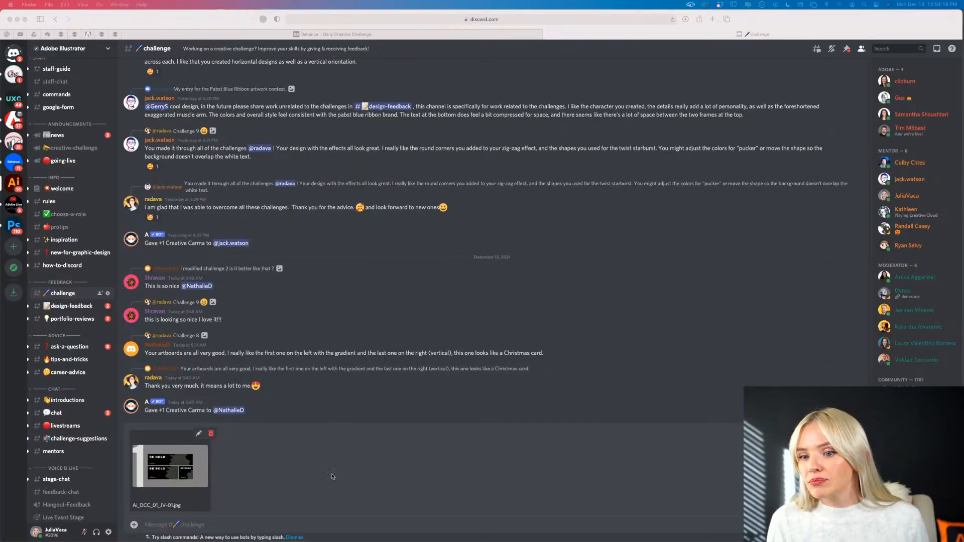
{"action": "left_click", "coordinate": [558, 481]}
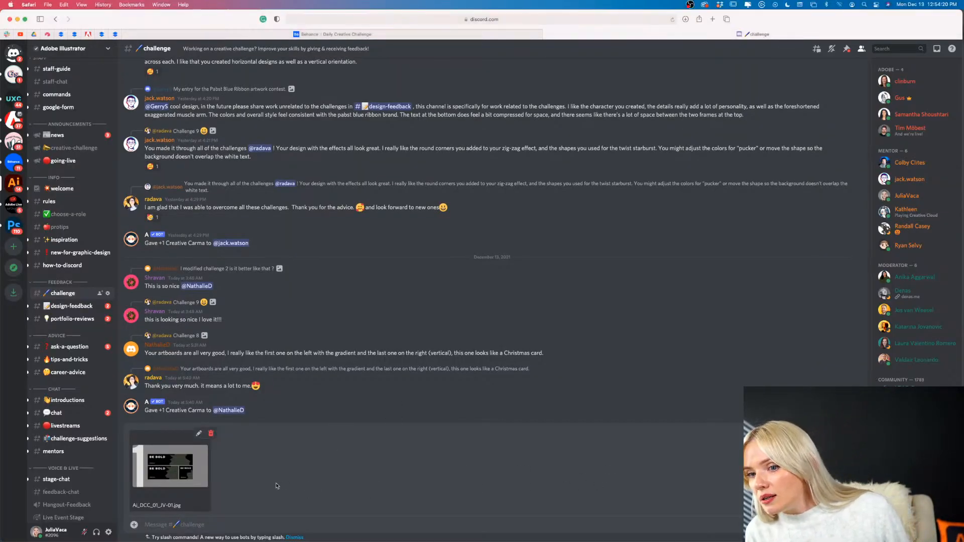
- Send the message with the attached ad image to the challenge channel, and view the posted image enlarged
{"action": "left_click", "coordinate": [221, 524]}
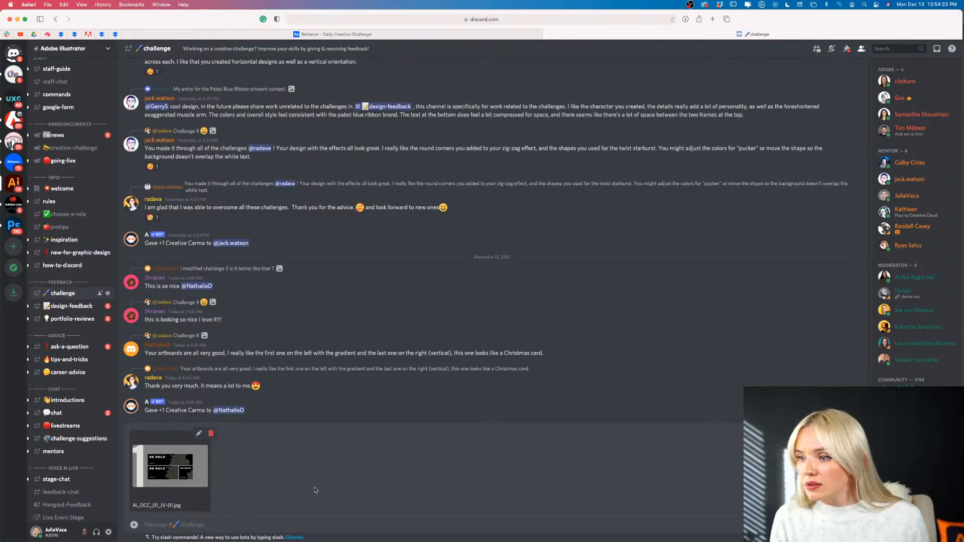
{"action": "key", "text": "Return"}
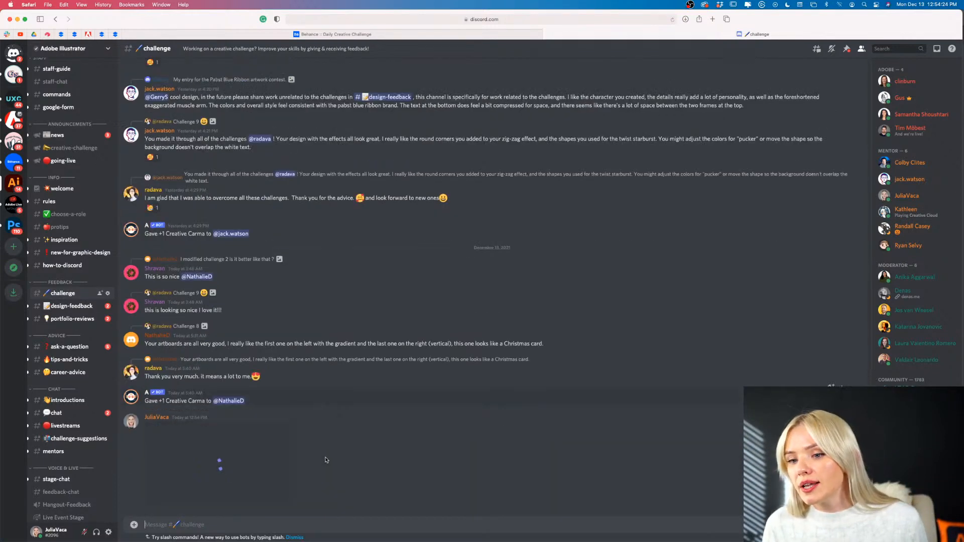
{"action": "left_click", "coordinate": [230, 469]}
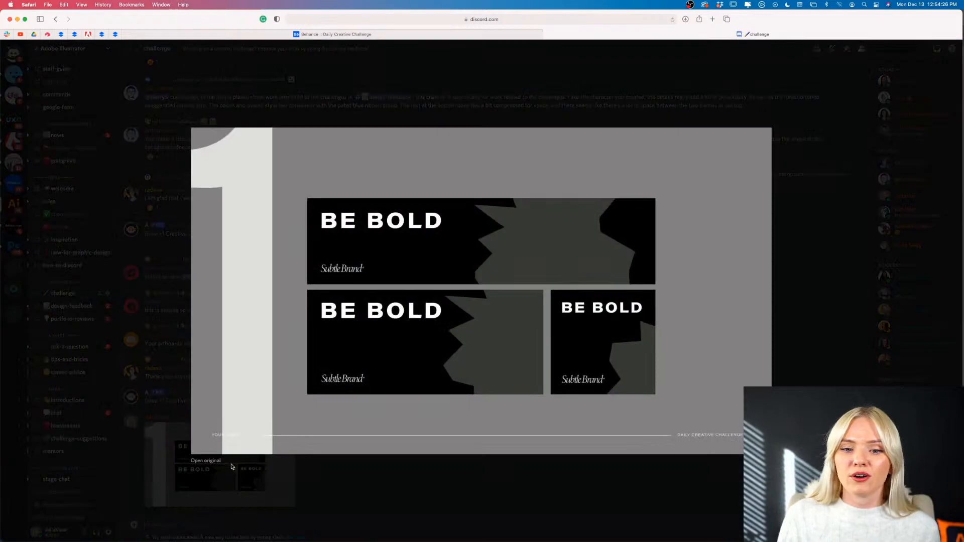
{"action": "left_click", "coordinate": [306, 491]}
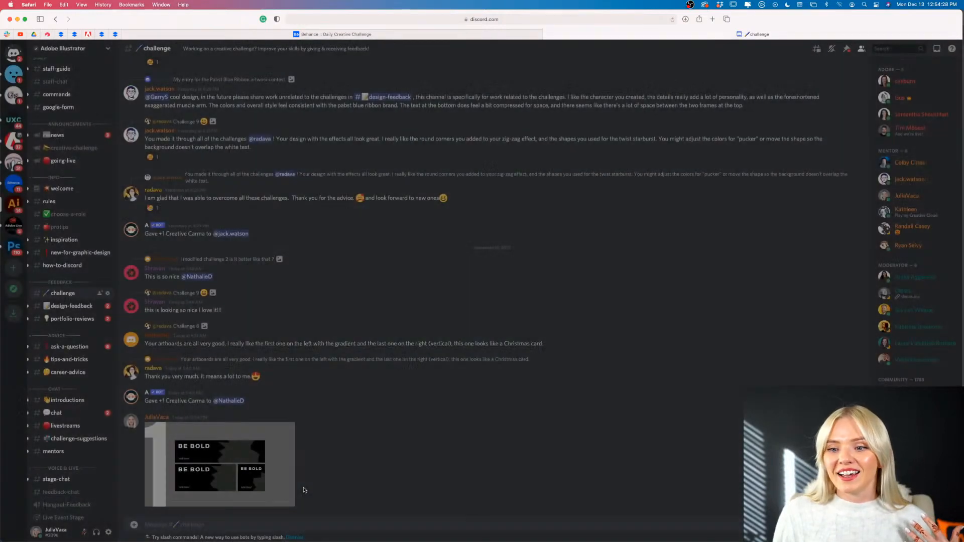